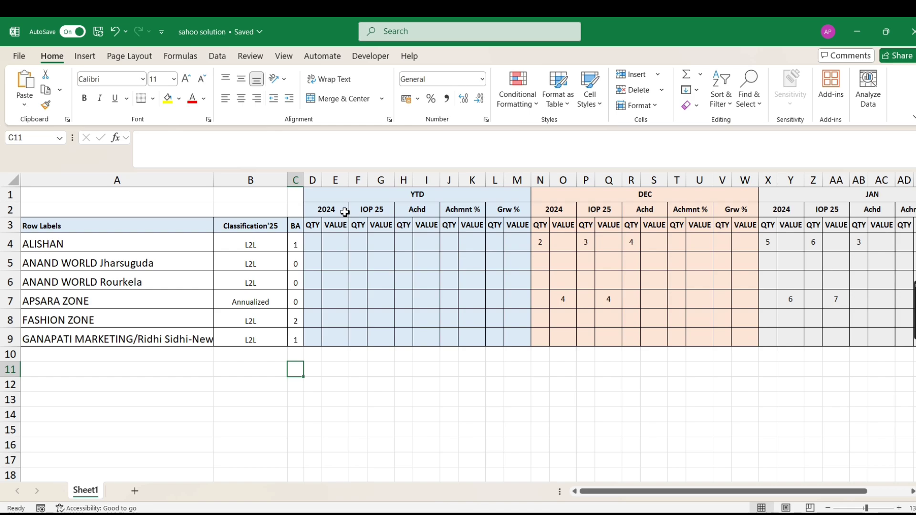
- Examine the YTD, DEC and JAN header blocks with their year, IOP 25 and Achd quantity and value columns
{"action": "left_click", "coordinate": [314, 242]}
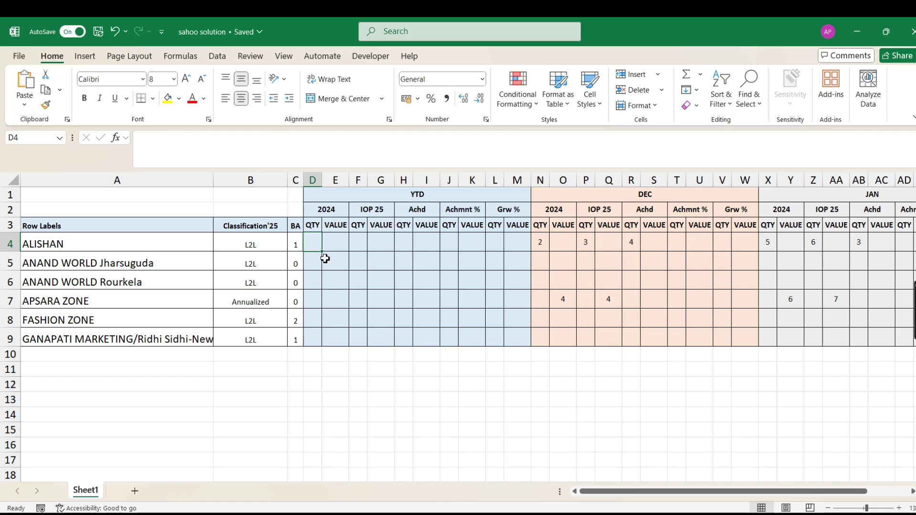
{"action": "left_click", "coordinate": [332, 210]}
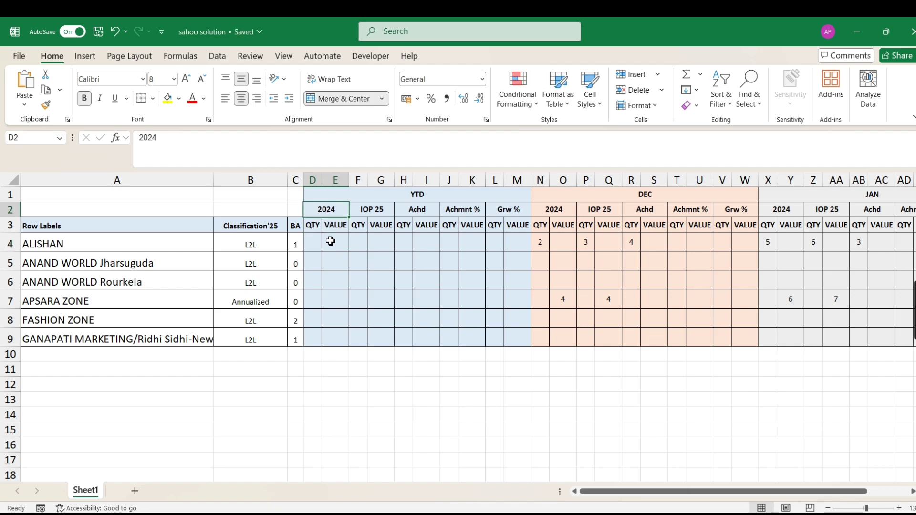
{"action": "left_click", "coordinate": [406, 191]}
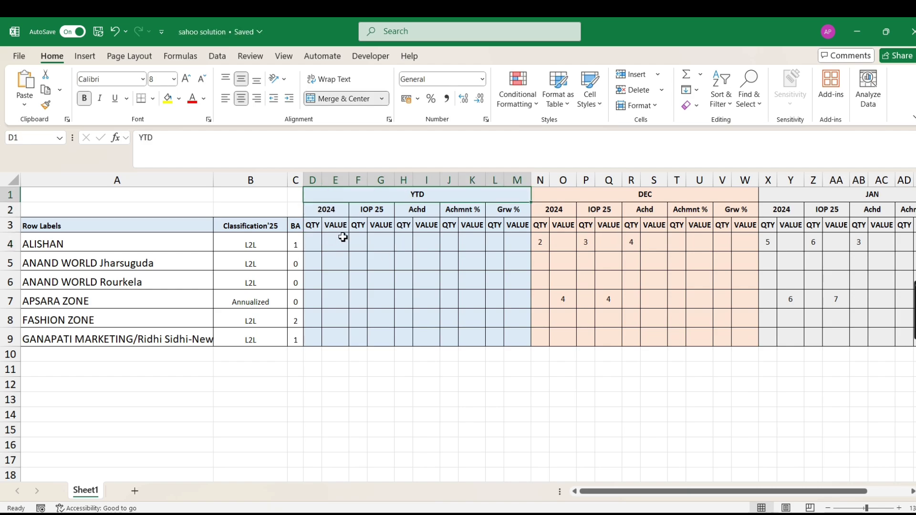
{"action": "left_click", "coordinate": [629, 194]}
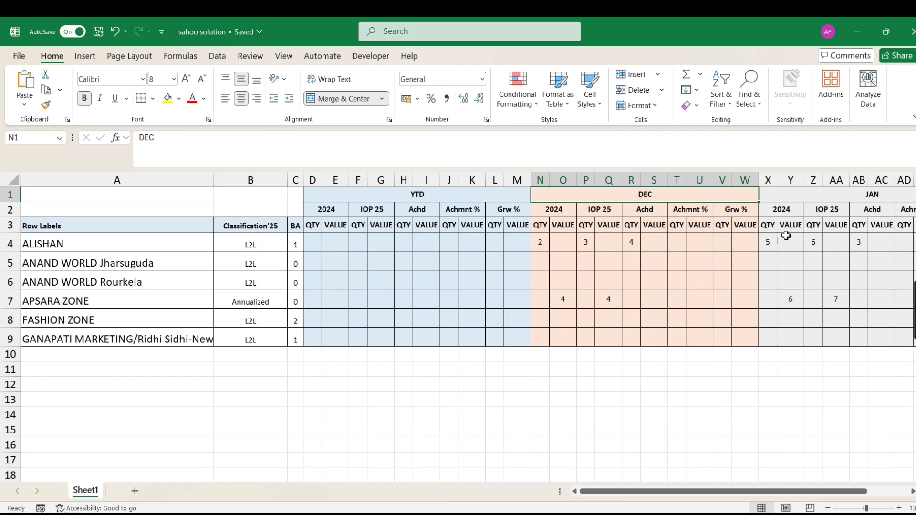
{"action": "left_click_drag", "start_coordinate": [730, 491], "coordinate": [771, 491]}
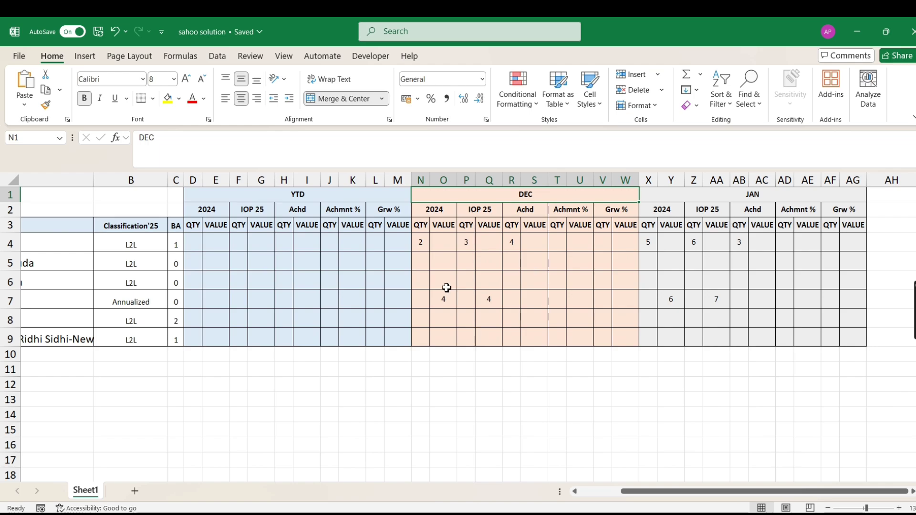
{"action": "left_click_drag", "start_coordinate": [639, 491], "coordinate": [603, 491]}
- Enter the formula =N4+X4 in D4 to add the DEC and JAN 2024 quantities
{"action": "left_click", "coordinate": [302, 244]}
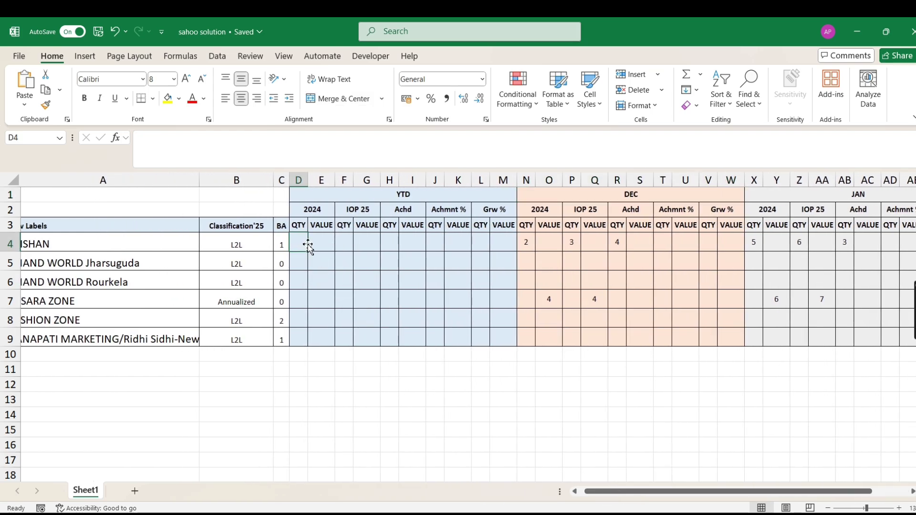
{"action": "type", "text": "="}
{"action": "key", "text": "Right"}
{"action": "key", "text": "Right"}
{"action": "key", "text": "Right"}
{"action": "key", "text": "Right"}
{"action": "key", "text": "Right"}
{"action": "key", "text": "Right"}
{"action": "key", "text": "Right"}
{"action": "key", "text": "Right"}
{"action": "key", "text": "Right"}
{"action": "key", "text": "Right"}
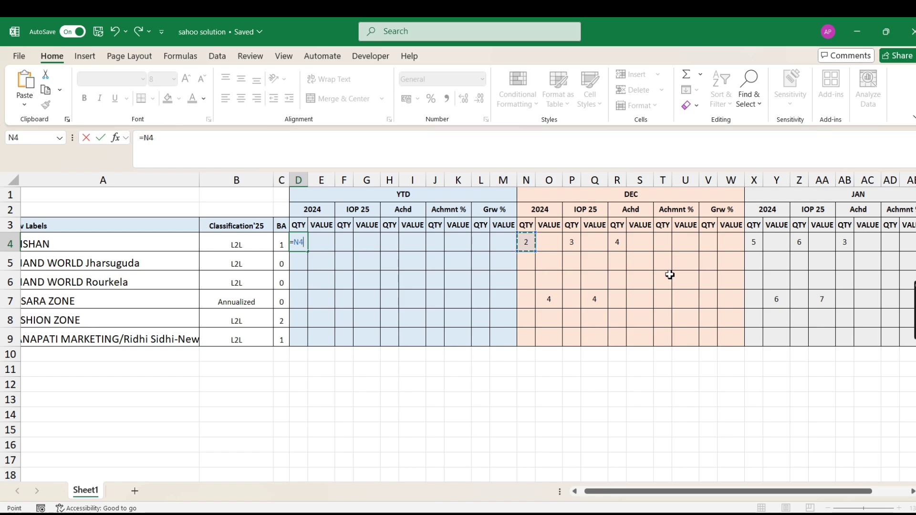
{"action": "type", "text": "+"}
{"action": "key", "text": "Right"}
{"action": "key", "text": "Right"}
{"action": "key", "text": "Right"}
{"action": "key", "text": "Right"}
{"action": "key", "text": "Right"}
{"action": "key", "text": "Right"}
{"action": "key", "text": "Right"}
{"action": "key", "text": "Right"}
{"action": "key", "text": "Right"}
{"action": "key", "text": "Right"}
{"action": "key", "text": "Right"}
{"action": "key", "text": "Right"}
{"action": "key", "text": "Right"}
{"action": "key", "text": "Right"}
{"action": "key", "text": "Right"}
{"action": "key", "text": "Right"}
{"action": "key", "text": "Right"}
{"action": "key", "text": "Right"}
{"action": "key", "text": "Right"}
{"action": "key", "text": "Right"}
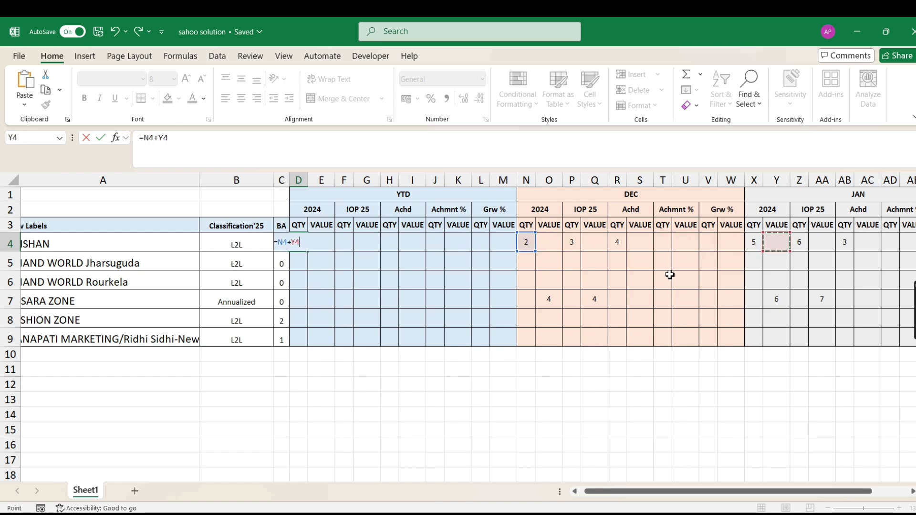
{"action": "key", "text": "Left"}
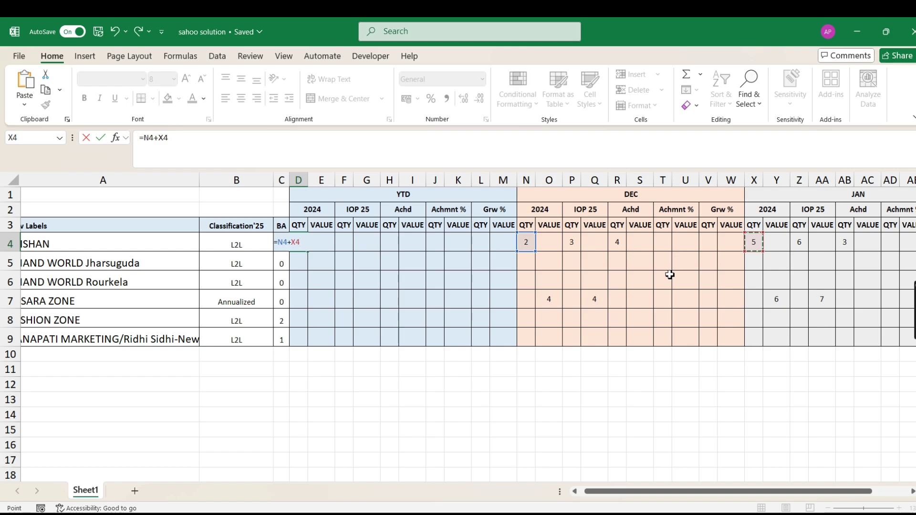
{"action": "key", "text": "ctrl+Return"}
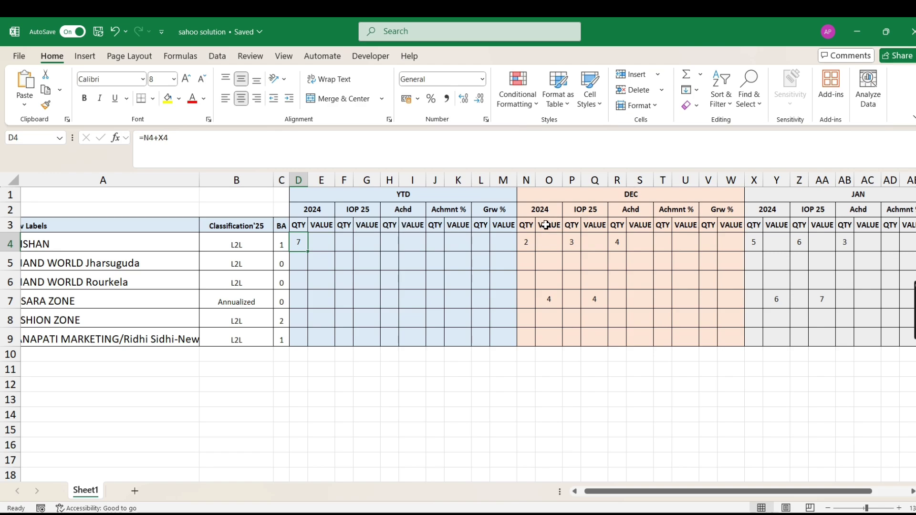
- Fill the D4 formula across to E4, and clear both cells
{"action": "left_click_drag", "start_coordinate": [307, 251], "coordinate": [331, 249]}
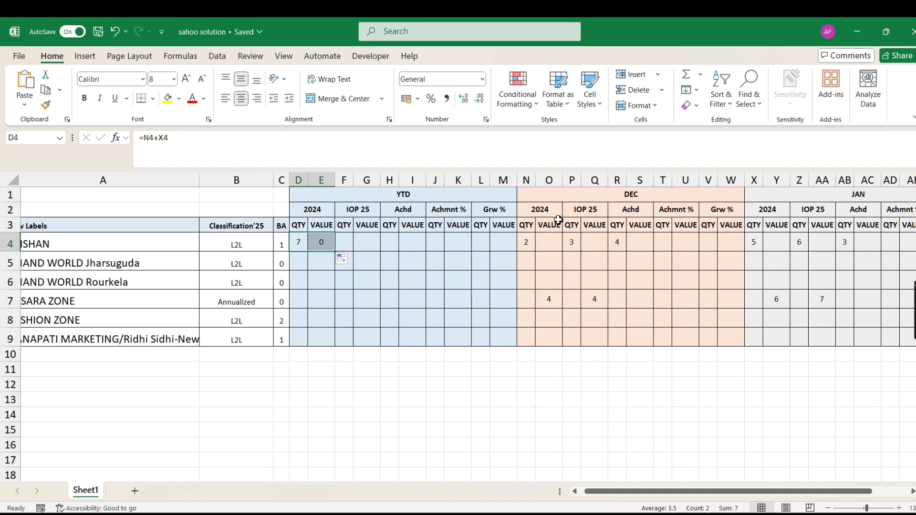
{"action": "left_click_drag", "start_coordinate": [303, 244], "coordinate": [315, 244]}
{"action": "key", "text": "Delete"}
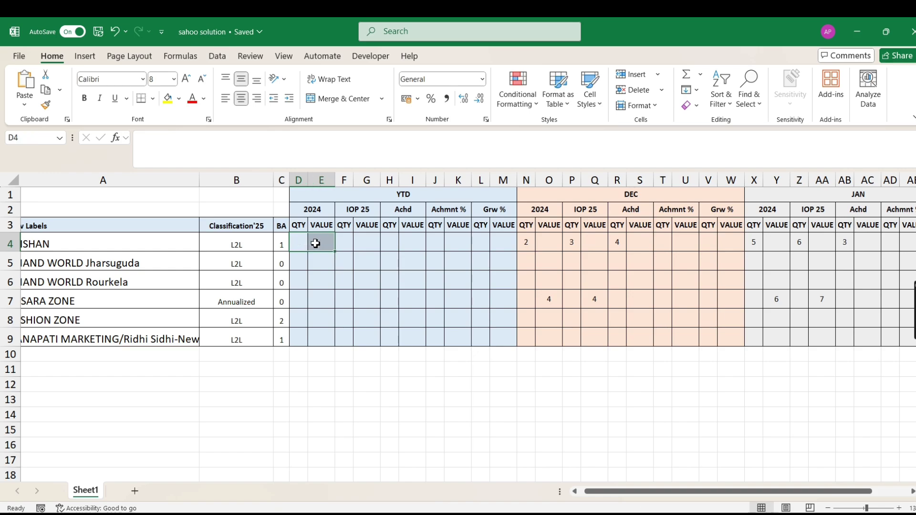
- Start a SUMIFS formula in D4 with N4:AG4 as the sum range
{"action": "left_click", "coordinate": [299, 243]}
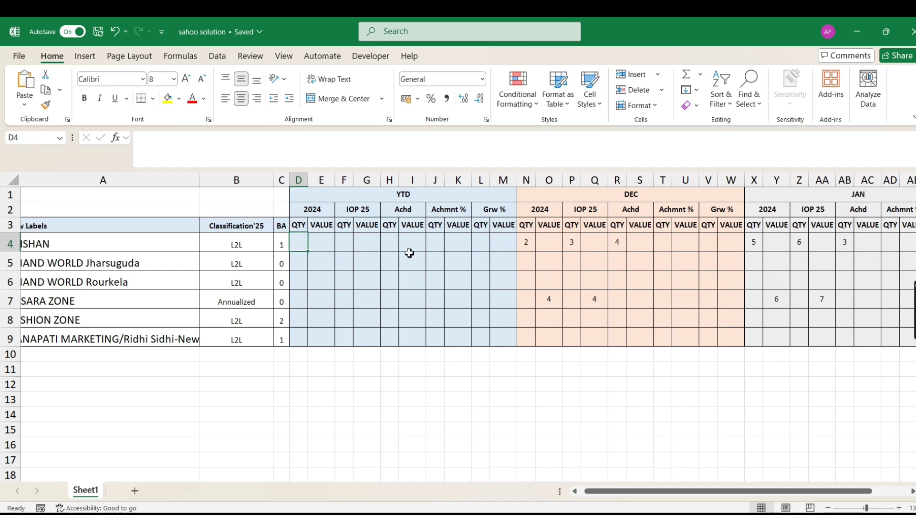
{"action": "type", "text": "="}
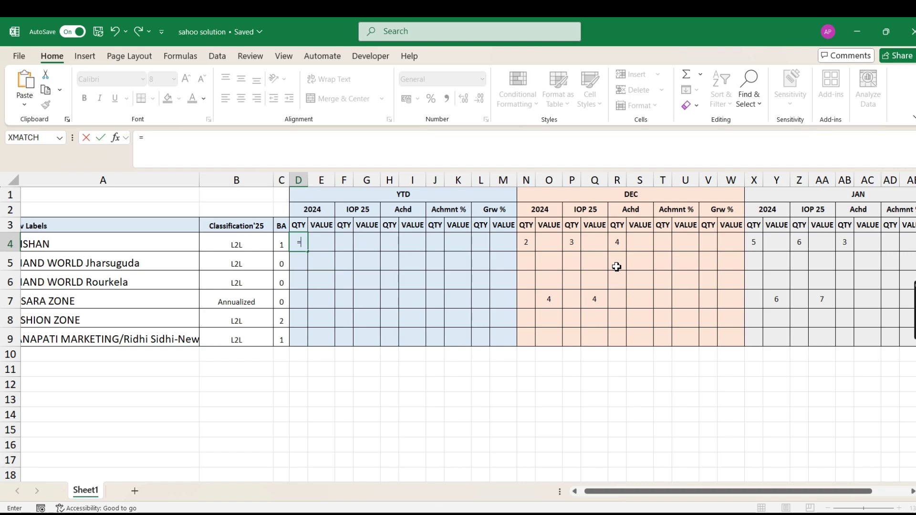
{"action": "type", "text": "sumifs"}
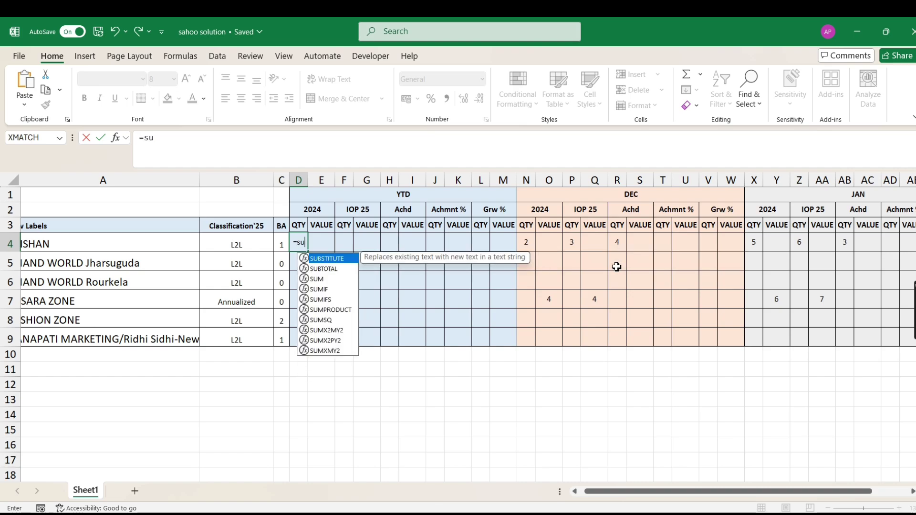
{"action": "key", "text": "Tab"}
{"action": "left_click", "coordinate": [545, 246]}
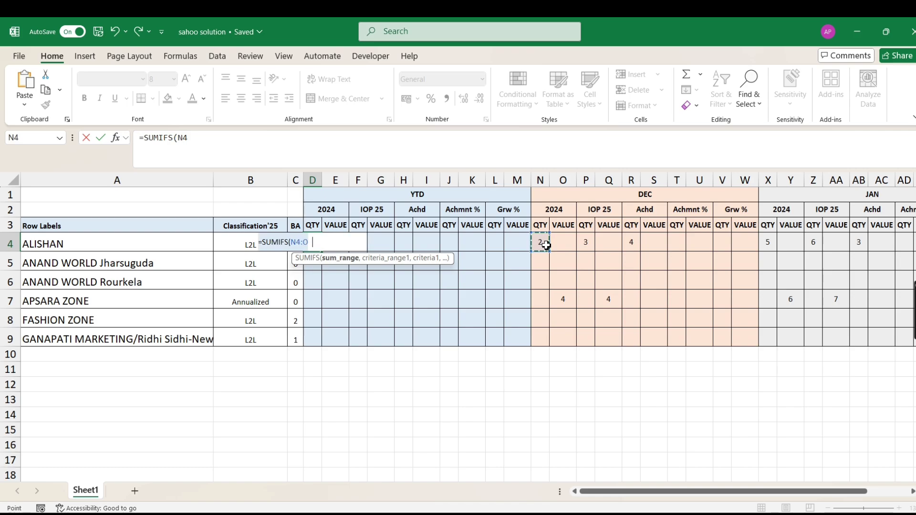
{"action": "key", "text": "shift+Right"}
{"action": "key", "text": "shift+Right"}
{"action": "key", "text": "shift+Right"}
{"action": "key", "text": "shift+Right"}
{"action": "key", "text": "shift+Right"}
{"action": "key", "text": "shift+Right"}
{"action": "key", "text": "shift+Right"}
{"action": "key", "text": "shift+Right"}
{"action": "key", "text": "shift+Right"}
{"action": "key", "text": "shift+Right"}
{"action": "key", "text": "shift+Right"}
{"action": "key", "text": "shift+Right"}
{"action": "key", "text": "shift+Right"}
{"action": "key", "text": "shift+Right"}
{"action": "key", "text": "shift+Right"}
{"action": "key", "text": "shift+Right"}
{"action": "key", "text": "shift+Right"}
{"action": "key", "text": "shift+Right"}
{"action": "key", "text": "shift+Right"}
{"action": "key", "text": "shift+Right"}
{"action": "key", "text": "shift+Left"}
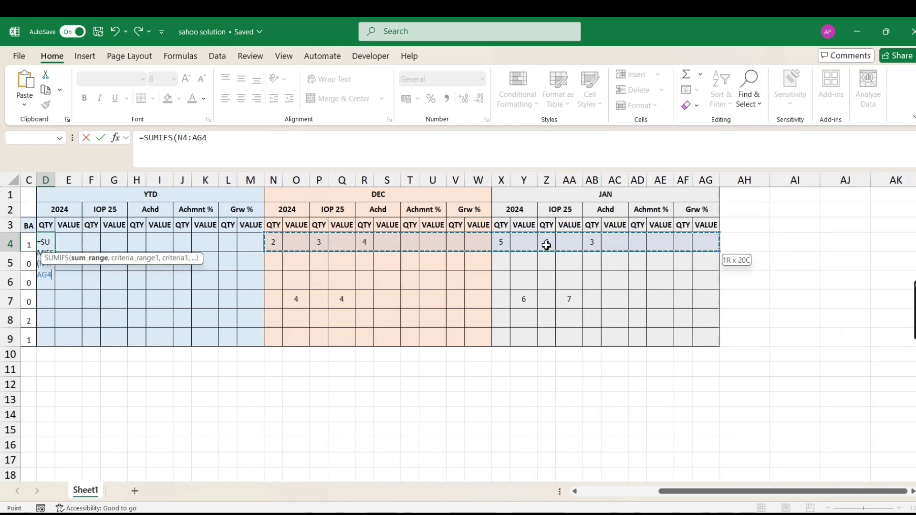
- Try $N$3:$AG$3 with criterion D3 and N2:AG2 as the second criteria range in the SUMIFS, and discard the formula
{"action": "type", "text": ","}
{"action": "left_click_drag", "start_coordinate": [665, 491], "coordinate": [603, 491]}
{"action": "left_click_drag", "start_coordinate": [519, 225], "coordinate": [782, 228]}
{"action": "key", "text": "F4"}
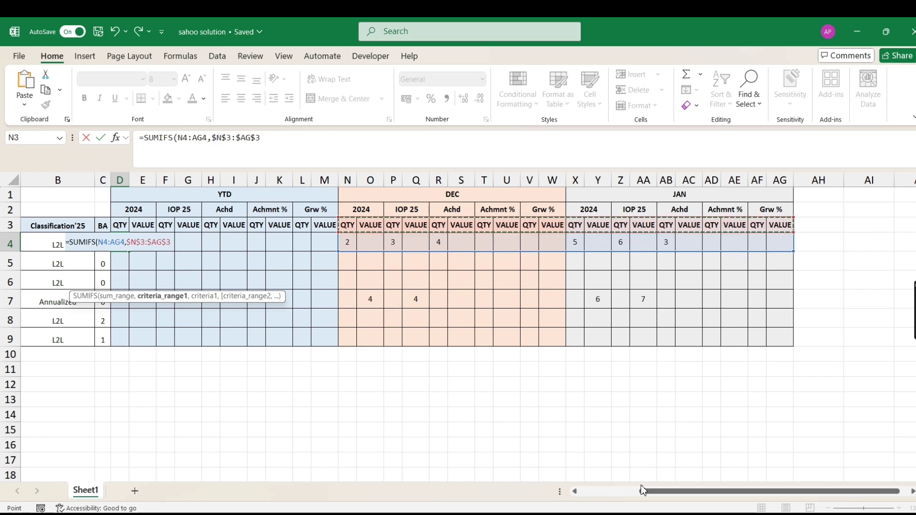
{"action": "type", "text": ","}
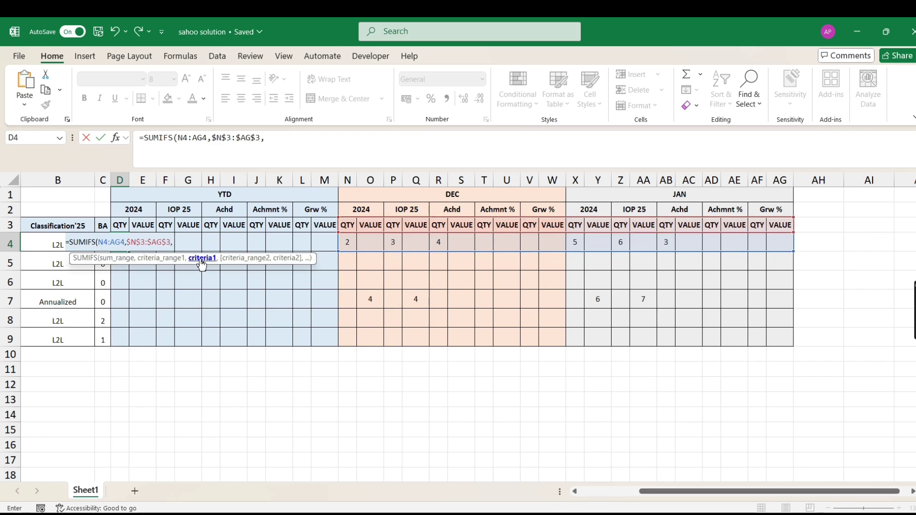
{"action": "left_click", "coordinate": [125, 228]}
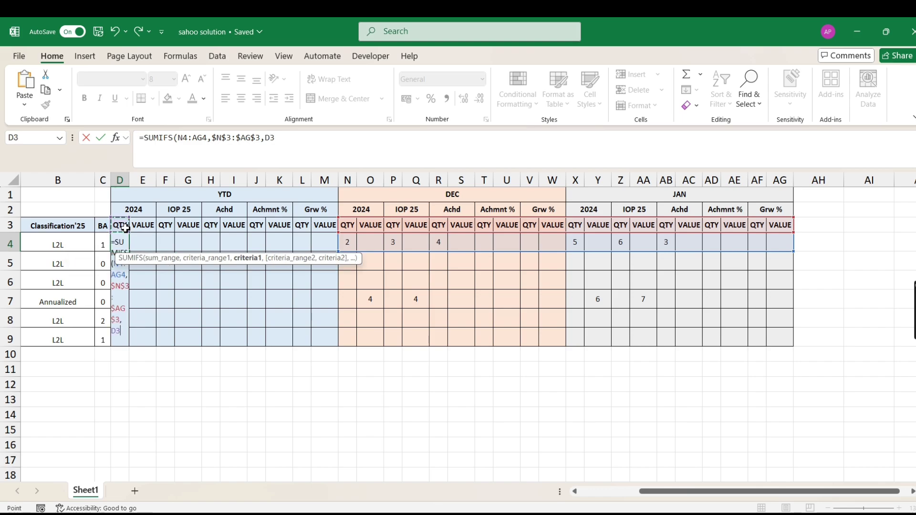
{"action": "type", "text": ","}
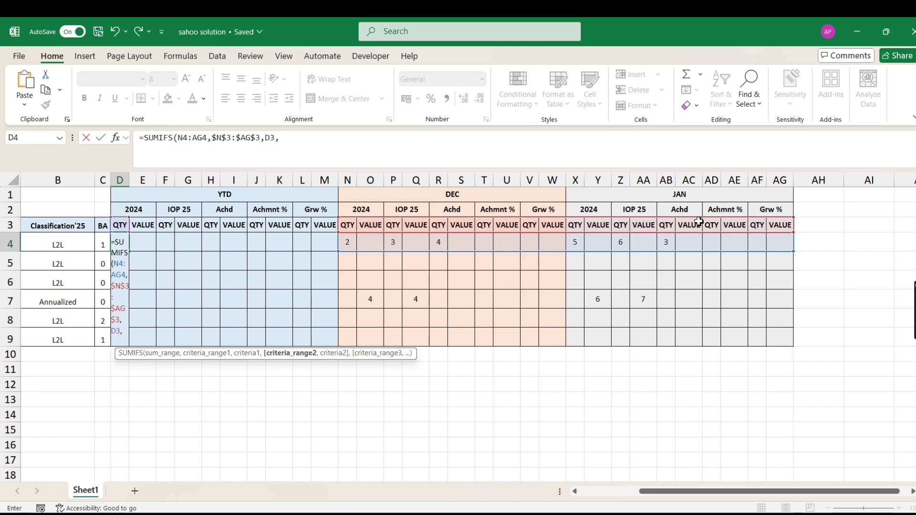
{"action": "left_click_drag", "start_coordinate": [356, 210], "coordinate": [766, 216]}
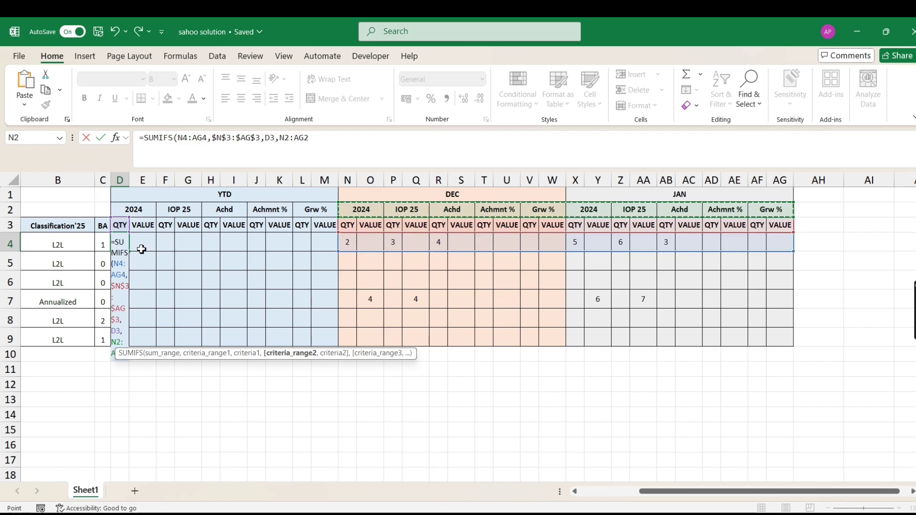
{"action": "key", "text": "Escape"}
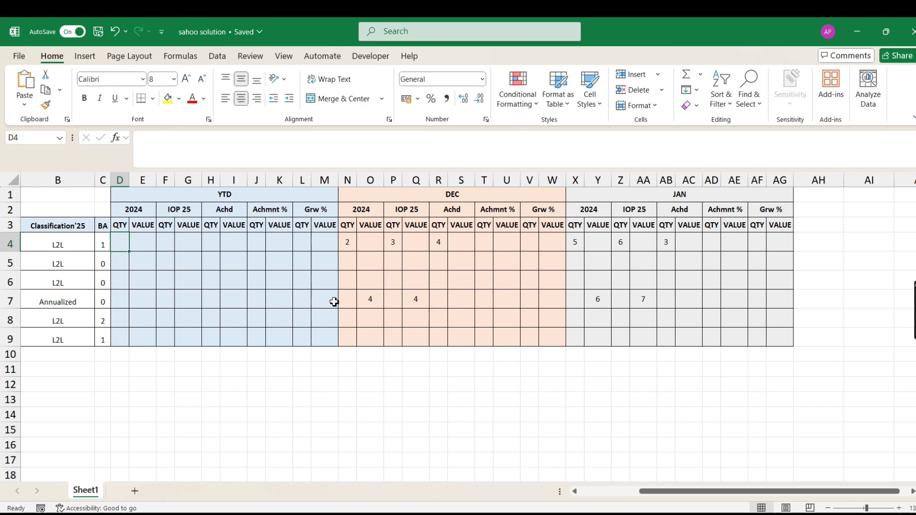
- Test the merged 2024 header of the DEC block by entering =N2 in N11
{"action": "left_click", "coordinate": [356, 365]}
{"action": "type", "text": "="}
{"action": "key", "text": "Up"}
{"action": "key", "text": "Up"}
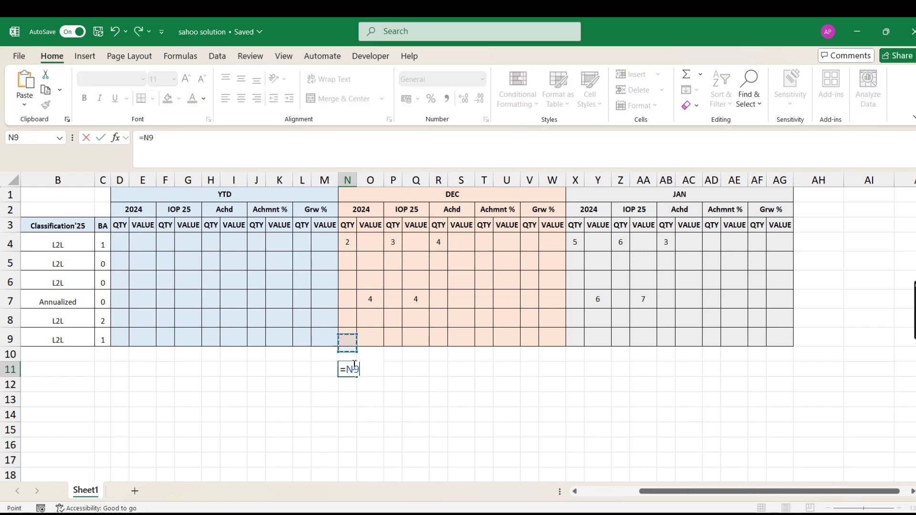
{"action": "key", "text": "Up"}
{"action": "key", "text": "Up"}
{"action": "key", "text": "Up"}
{"action": "key", "text": "Up"}
{"action": "key", "text": "Up"}
{"action": "key", "text": "Up"}
{"action": "key", "text": "Up"}
{"action": "key", "text": "Up"}
{"action": "key", "text": "Down"}
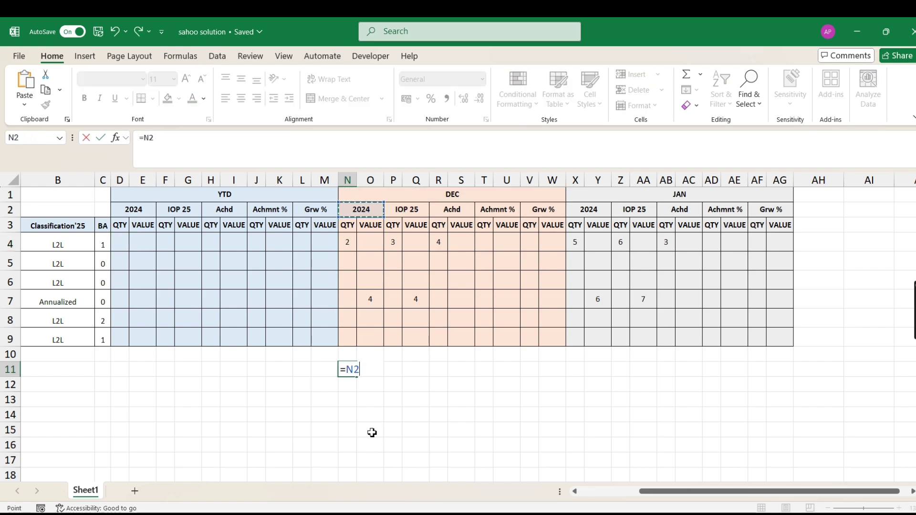
{"action": "key", "text": "ctrl+Return"}
- Copy the N11 test formula into O11, and clear both test cells
{"action": "key", "text": "ctrl+c"}
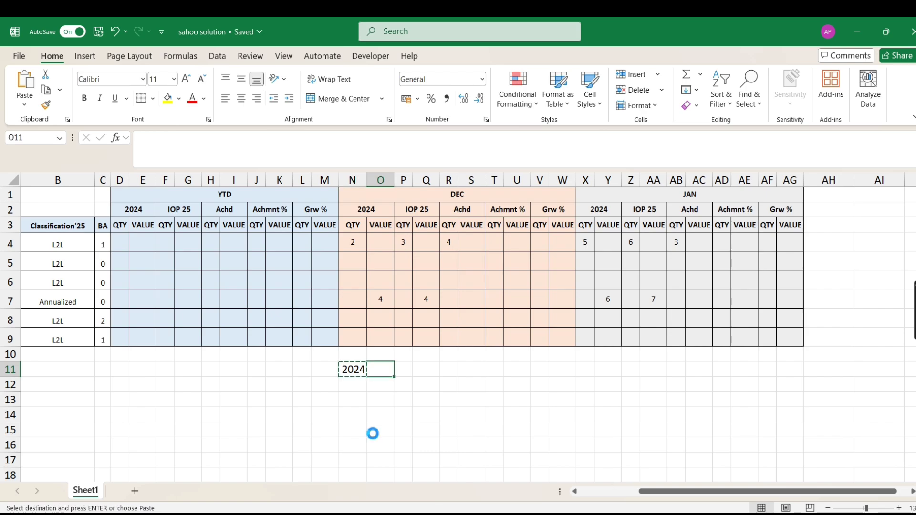
{"action": "key", "text": "Right"}
{"action": "key", "text": "ctrl+v"}
{"action": "key", "text": "Left"}
{"action": "key", "text": "Right"}
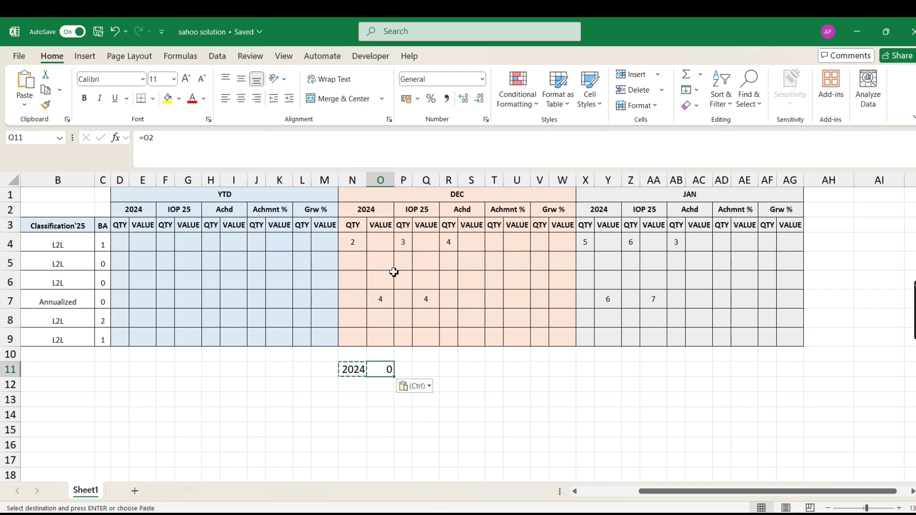
{"action": "left_click_drag", "start_coordinate": [358, 369], "coordinate": [381, 369]}
{"action": "key", "text": "Delete"}
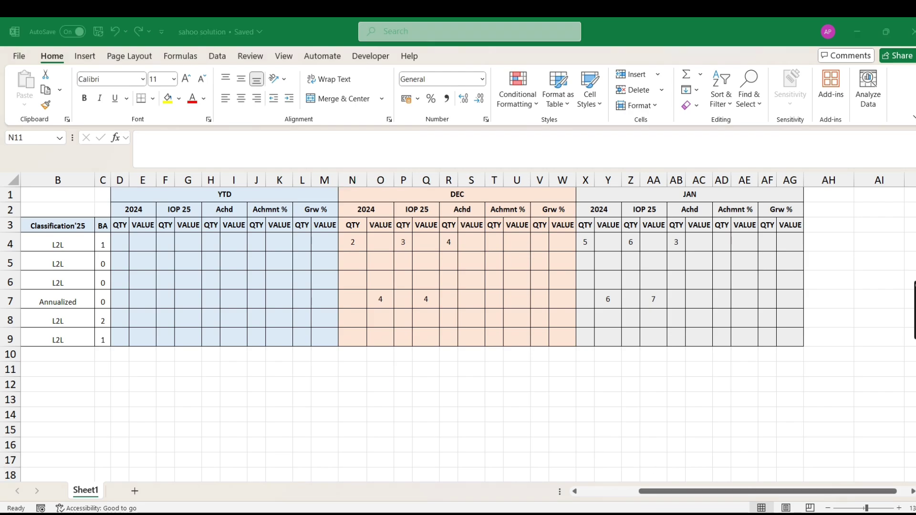
{"action": "key", "text": "alt+Tab"}
{"action": "left_click", "coordinate": [372, 25]}
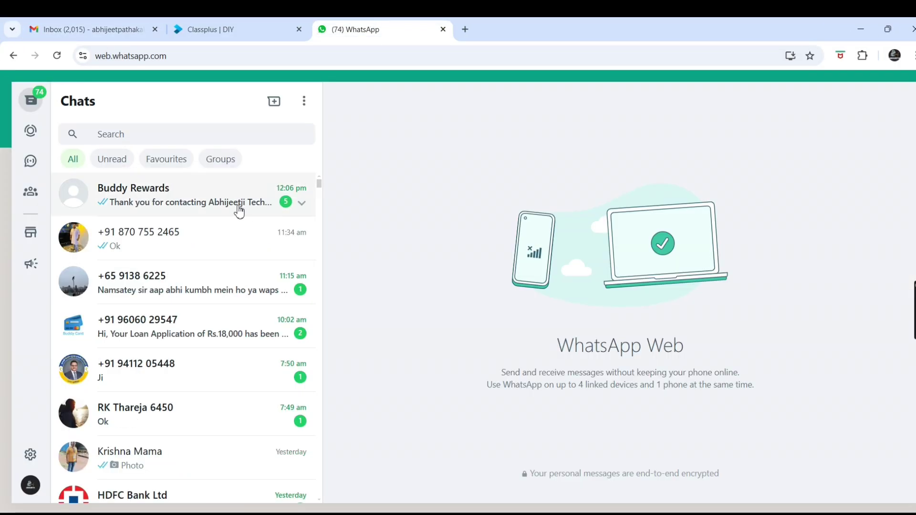
{"action": "key", "text": "alt+Tab"}
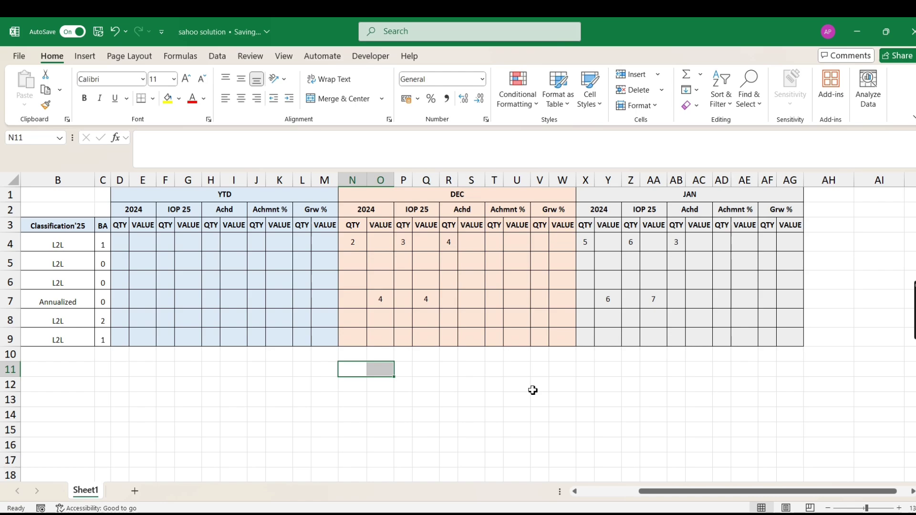
- Insert a blank row above row 2, between the period headers and the 2024/IOP 25 headers
{"action": "left_click", "coordinate": [231, 255]}
{"action": "left_click", "coordinate": [11, 226]}
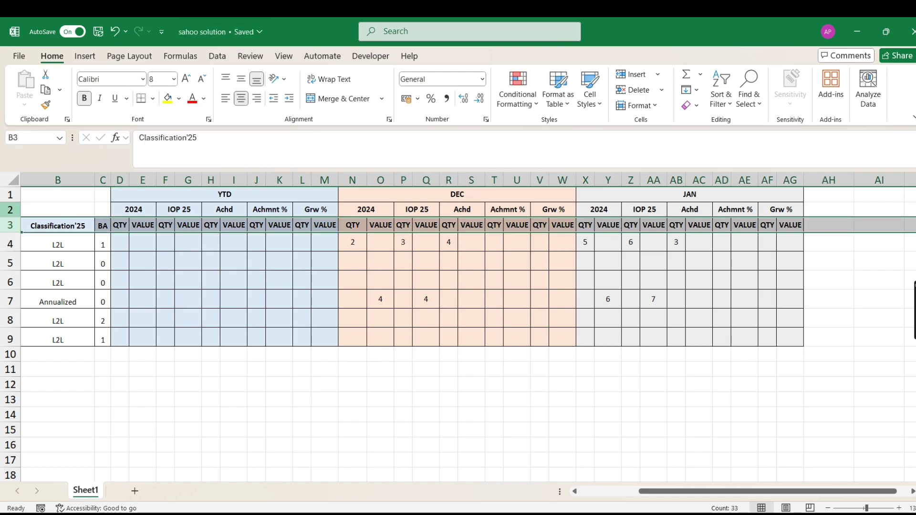
{"action": "left_click", "coordinate": [10, 209]}
{"action": "right_click", "coordinate": [11, 210]}
{"action": "left_click", "coordinate": [47, 338]}
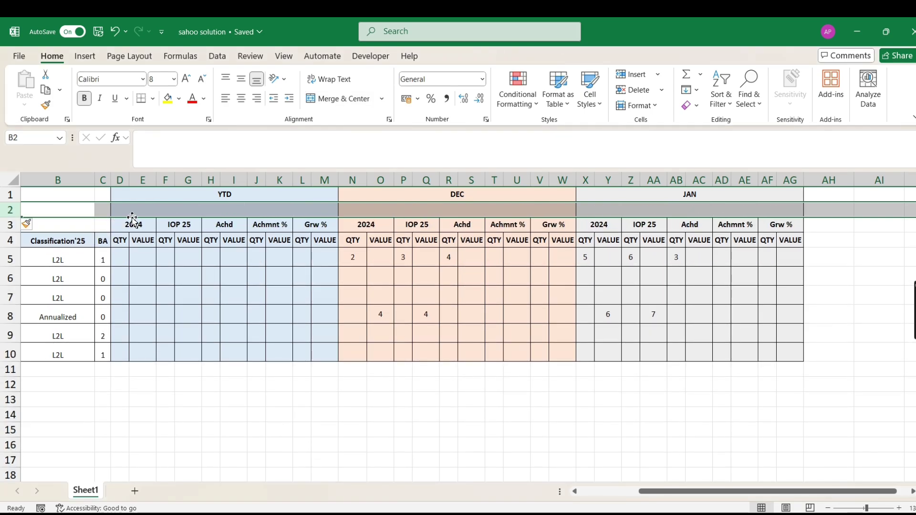
- Enter =D3 in D2 so the new helper row repeats the first YTD subheader
{"action": "left_click", "coordinate": [138, 210]}
{"action": "left_click", "coordinate": [123, 210]}
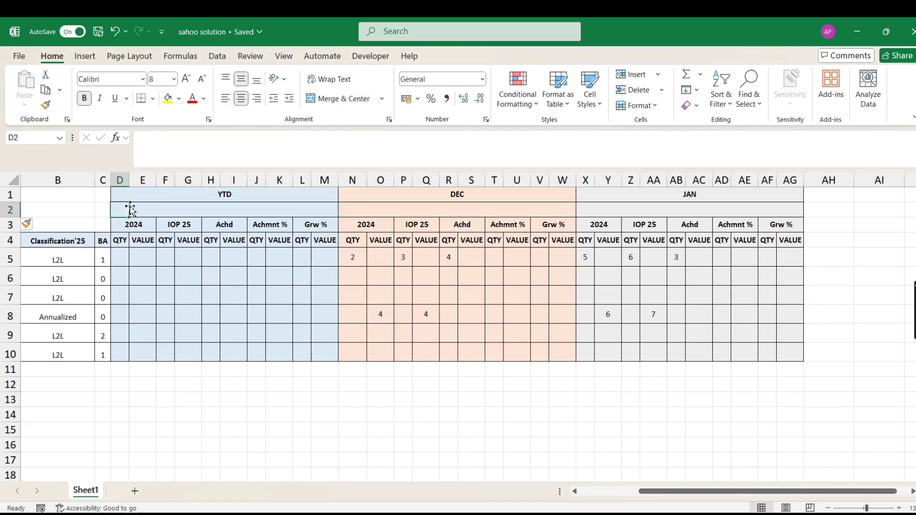
{"action": "type", "text": "="}
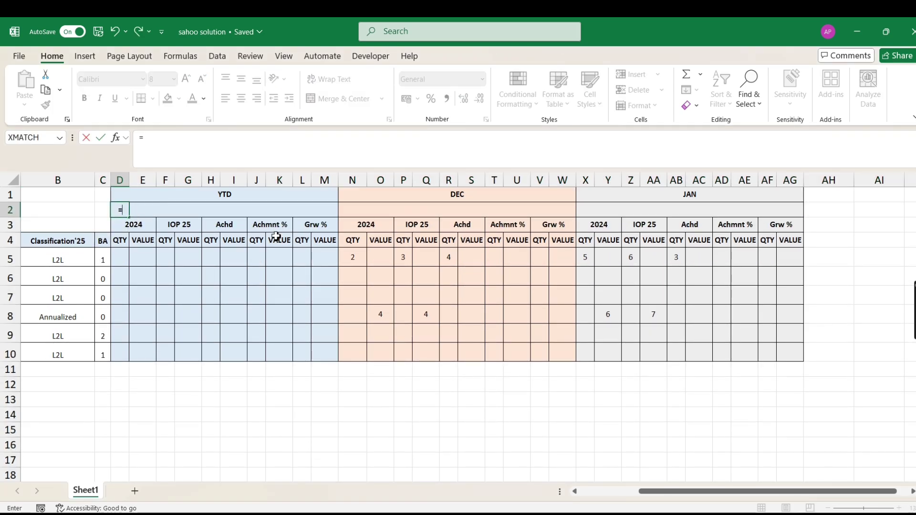
{"action": "key", "text": "Down"}
{"action": "key", "text": "Return"}
{"action": "key", "text": "Up"}
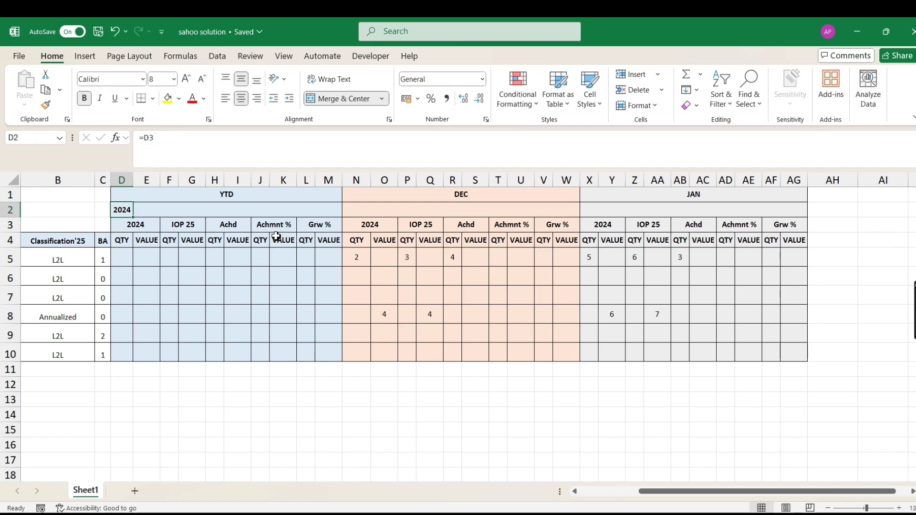
- Copy the D2 formula into E2, and clear both helper cells
{"action": "key", "text": "ctrl+c"}
{"action": "key", "text": "Right"}
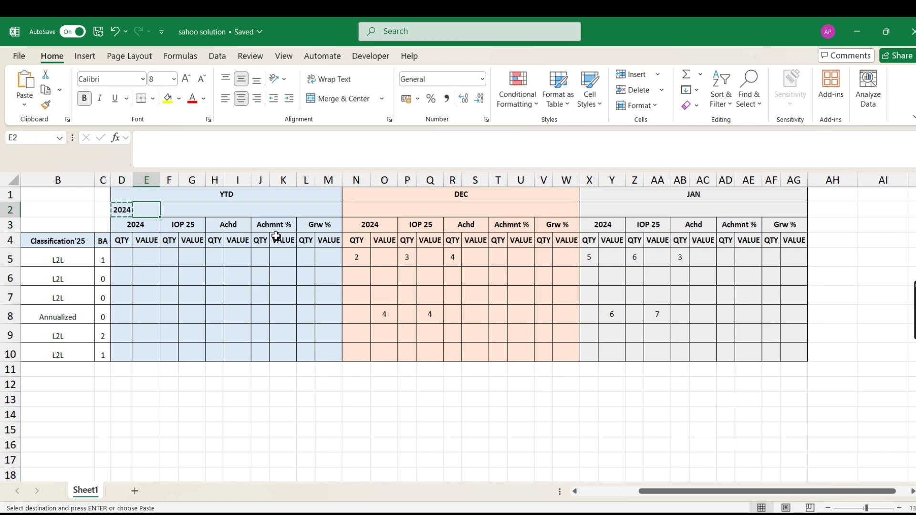
{"action": "key", "text": "ctrl+v"}
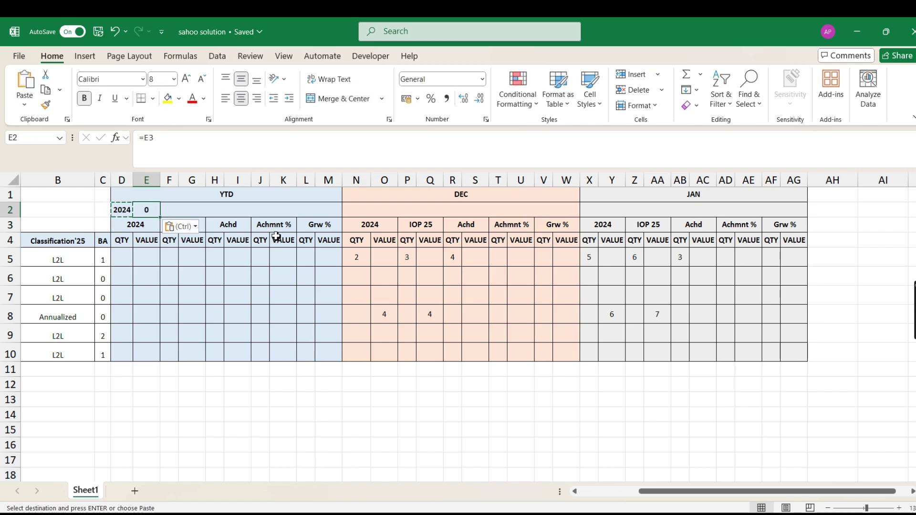
{"action": "left_click", "coordinate": [141, 227]}
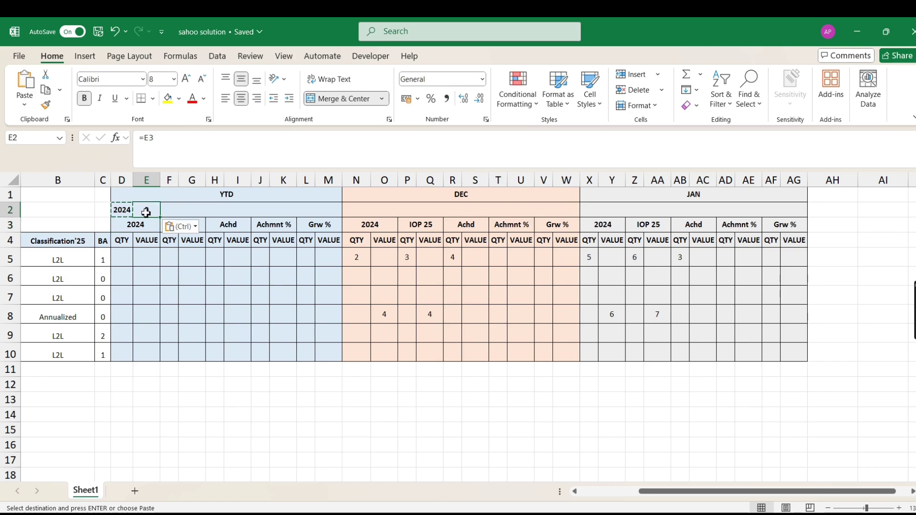
{"action": "left_click_drag", "start_coordinate": [121, 210], "coordinate": [141, 212]}
{"action": "key", "text": "Delete"}
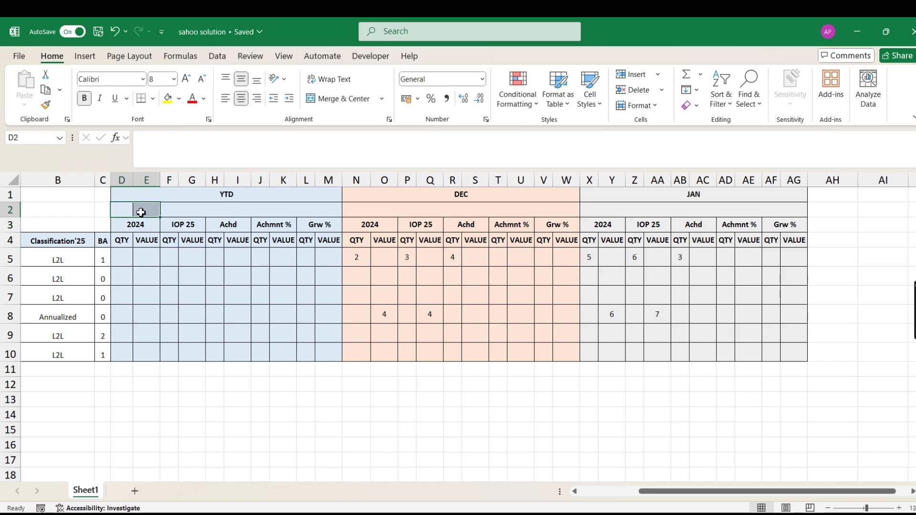
- Enter =IF(D3<>"",D3,C3) in D2 so the helper row falls back to the preceding header when the cell below is blank
{"action": "key", "text": "Right"}
{"action": "key", "text": "Left"}
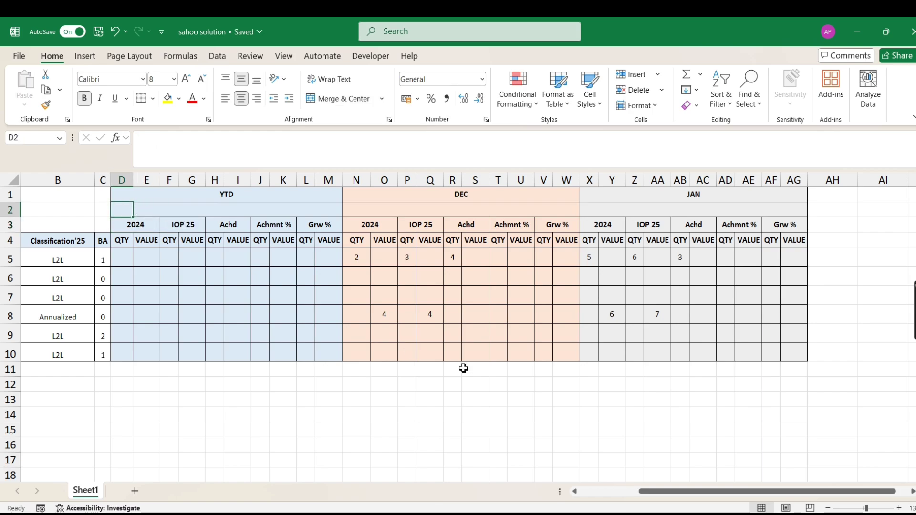
{"action": "type", "text": "=IF("}
{"action": "key", "text": "Down"}
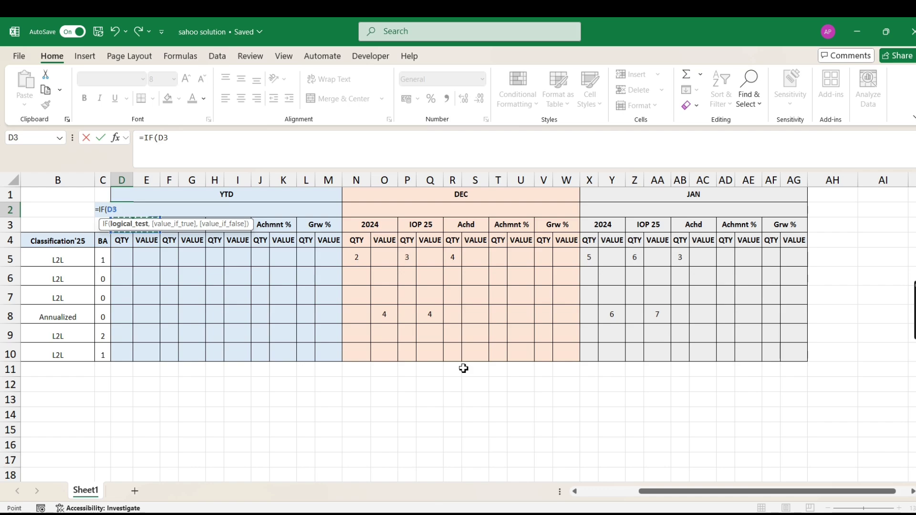
{"action": "type", "text": "<>\"\","}
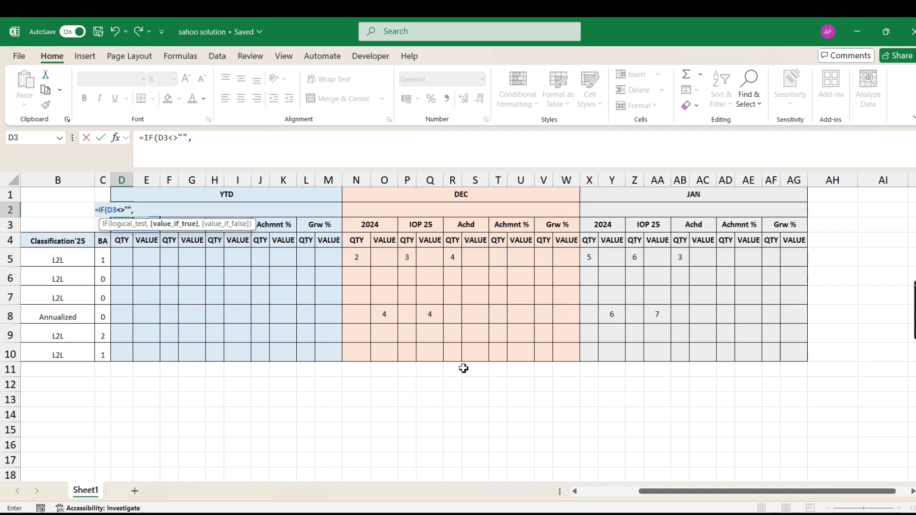
{"action": "key", "text": "Down"}
{"action": "type", "text": ","}
{"action": "key", "text": "Down"}
{"action": "key", "text": "Left"}
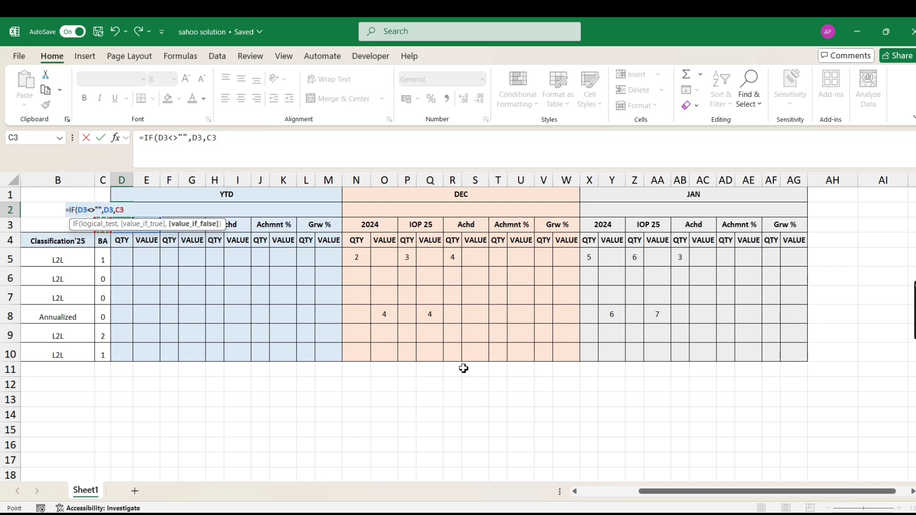
{"action": "key", "text": "Return"}
{"action": "key", "text": "Up"}
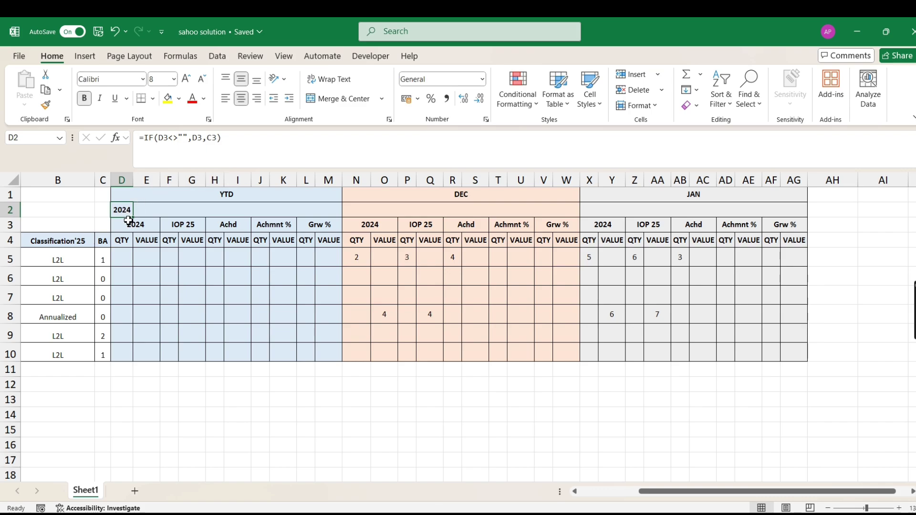
- Fill the D2 formula across the helper row through AG2, and widen column F
{"action": "mouse_move", "coordinate": [135, 220]}
{"action": "left_mouse_down"}
{"action": "mouse_move", "coordinate": [151, 212]}
{"action": "mouse_move", "coordinate": [122, 210]}
{"action": "mouse_move", "coordinate": [143, 211]}
{"action": "left_mouse_up"}
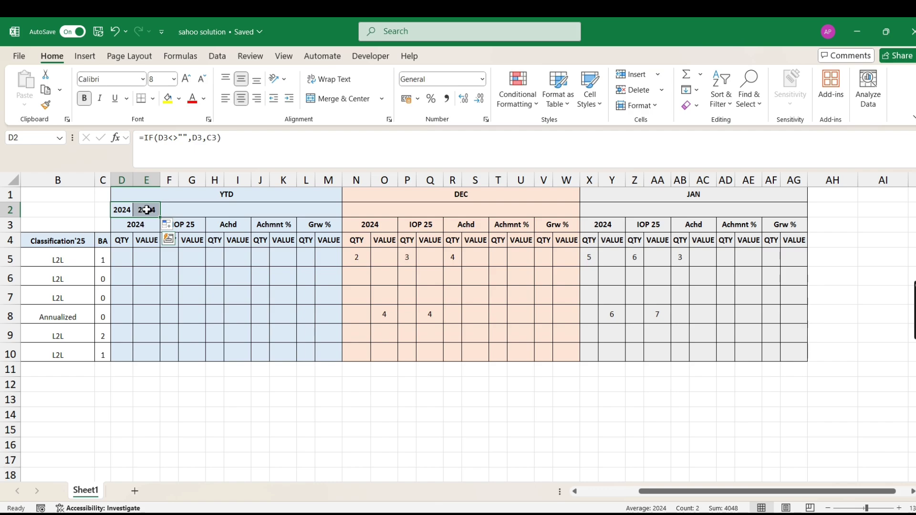
{"action": "left_click", "coordinate": [147, 210]}
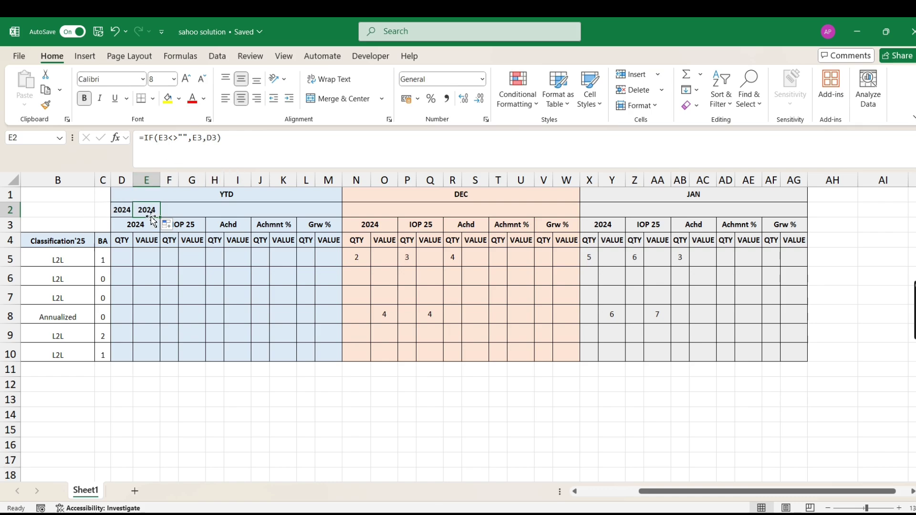
{"action": "left_click_drag", "start_coordinate": [161, 219], "coordinate": [810, 220]}
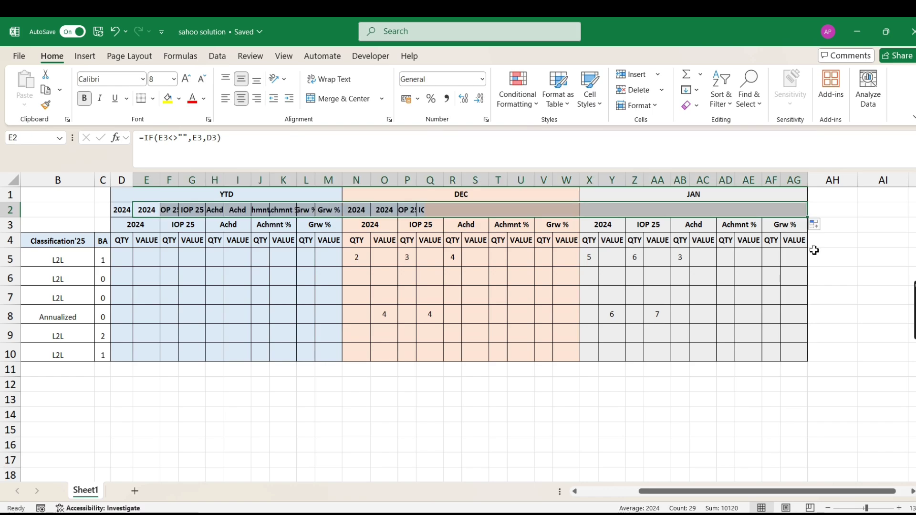
{"action": "left_click", "coordinate": [171, 221]}
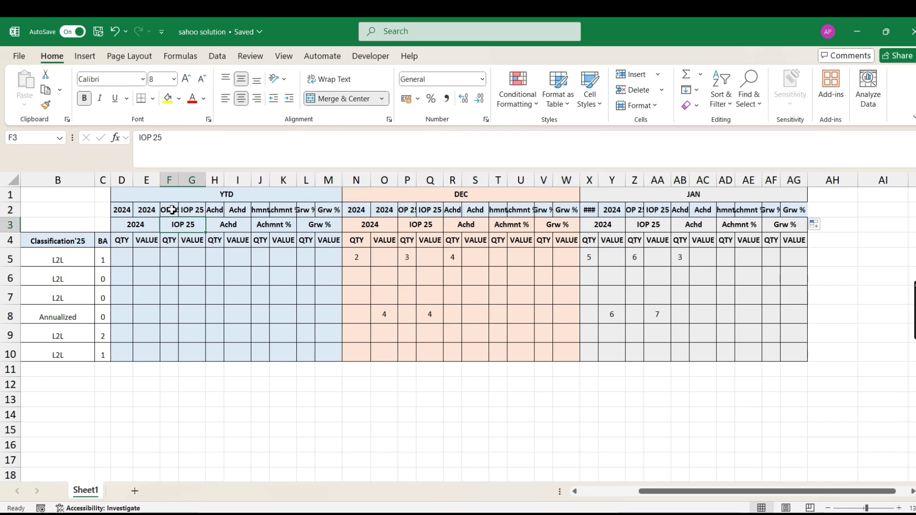
{"action": "left_click_drag", "start_coordinate": [179, 174], "coordinate": [188, 174]}
- Compare the helper row D2:AG2 with the merged headers in row 3 across the YTD, DEC and JAN blocks
{"action": "left_click", "coordinate": [122, 257]}
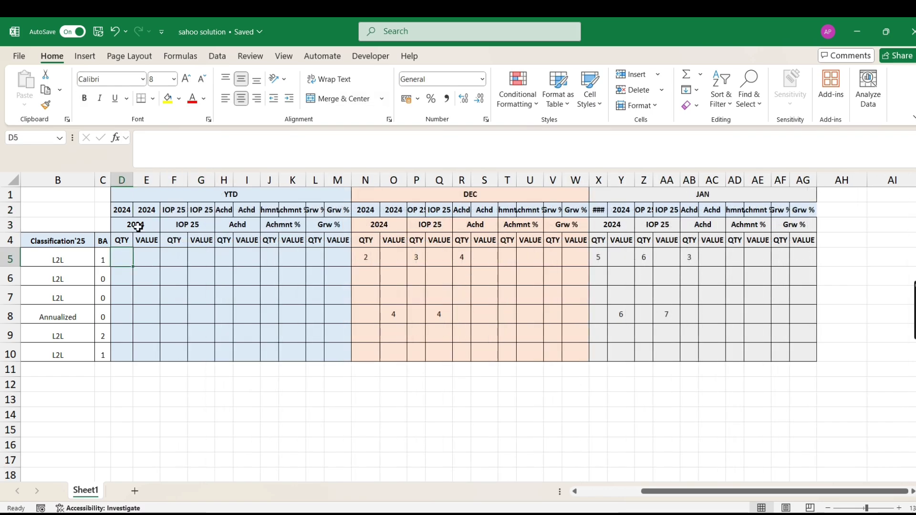
{"action": "left_click", "coordinate": [126, 210]}
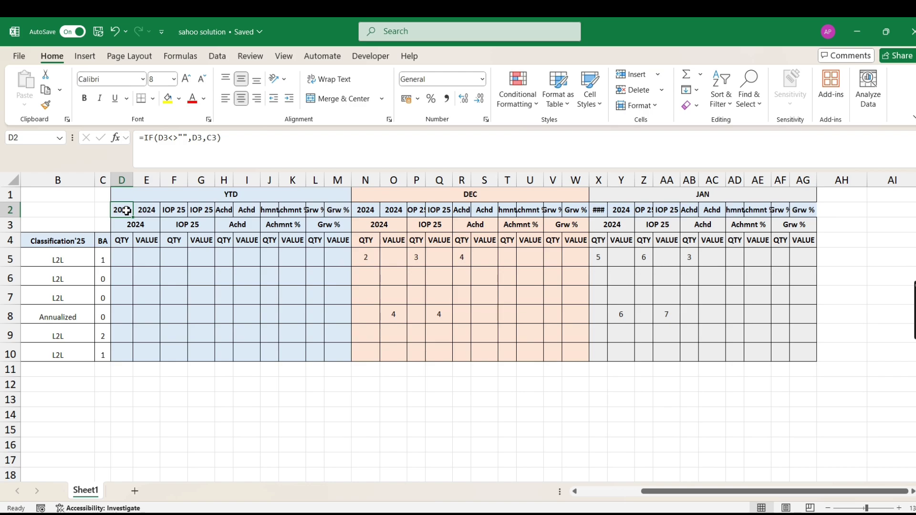
{"action": "left_click_drag", "start_coordinate": [126, 210], "coordinate": [796, 214]}
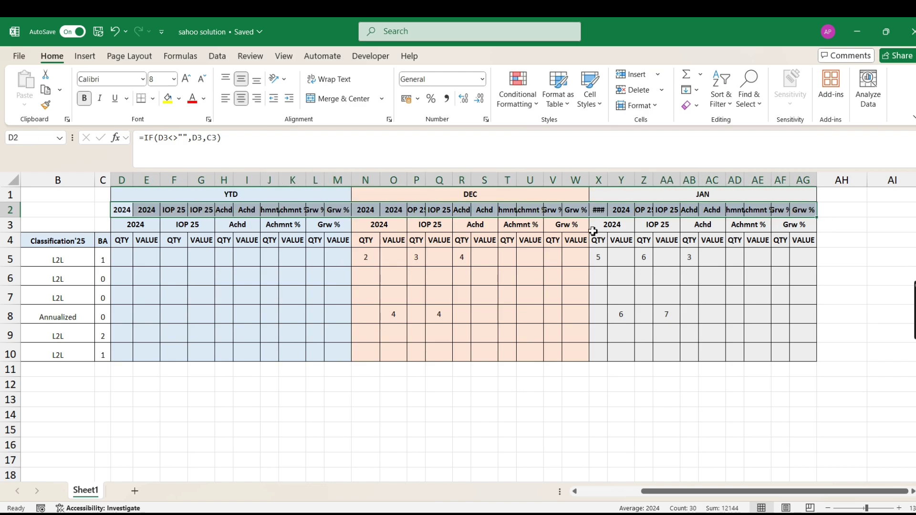
{"action": "left_click", "coordinate": [129, 227]}
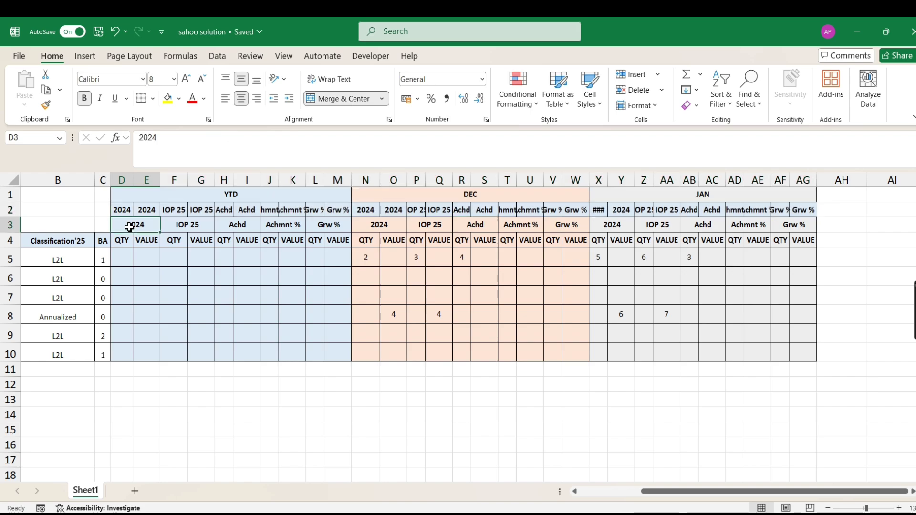
{"action": "left_click", "coordinate": [125, 210]}
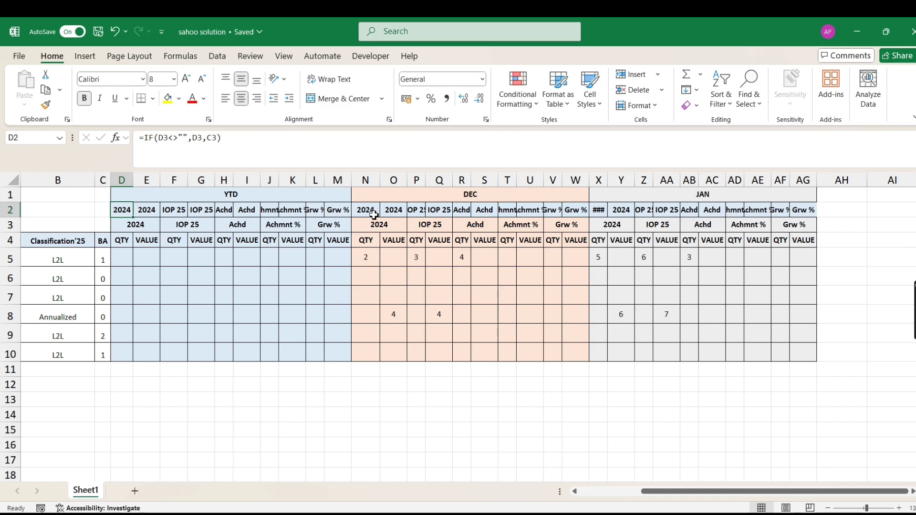
{"action": "left_click_drag", "start_coordinate": [373, 215], "coordinate": [787, 208]}
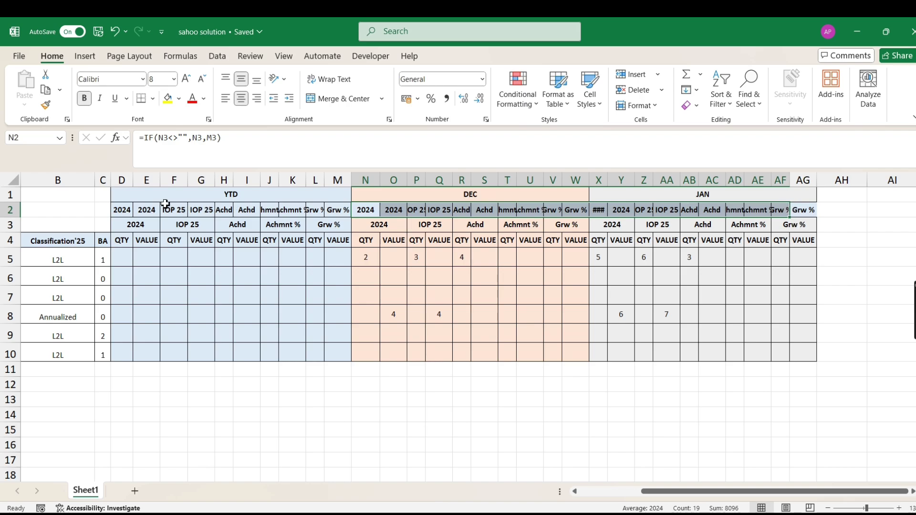
{"action": "left_click", "coordinate": [125, 210]}
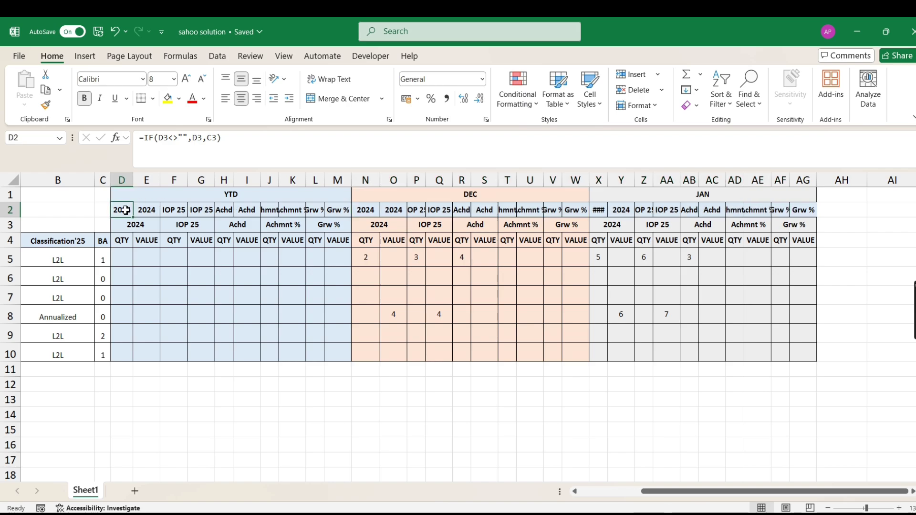
- Start a SUMIFS formula in D5 with the absolute sum range $N$5:$AG$5
{"action": "left_click", "coordinate": [130, 260]}
{"action": "type", "text": "=sumifs("}
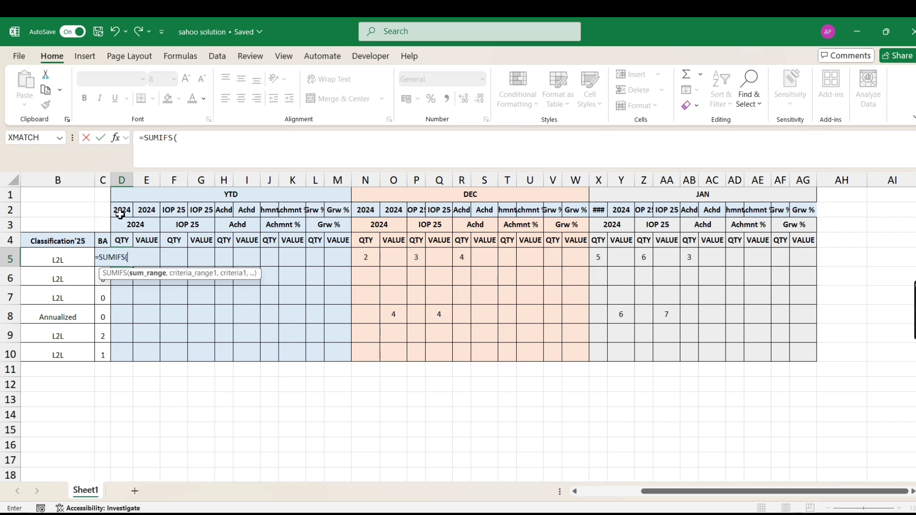
{"action": "left_click_drag", "start_coordinate": [367, 260], "coordinate": [805, 252]}
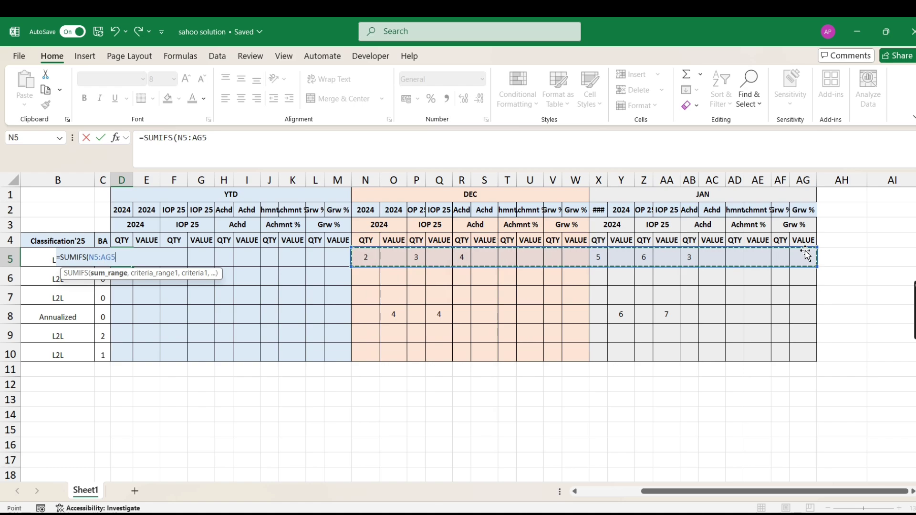
{"action": "key", "text": "F4"}
{"action": "type", "text": ","}
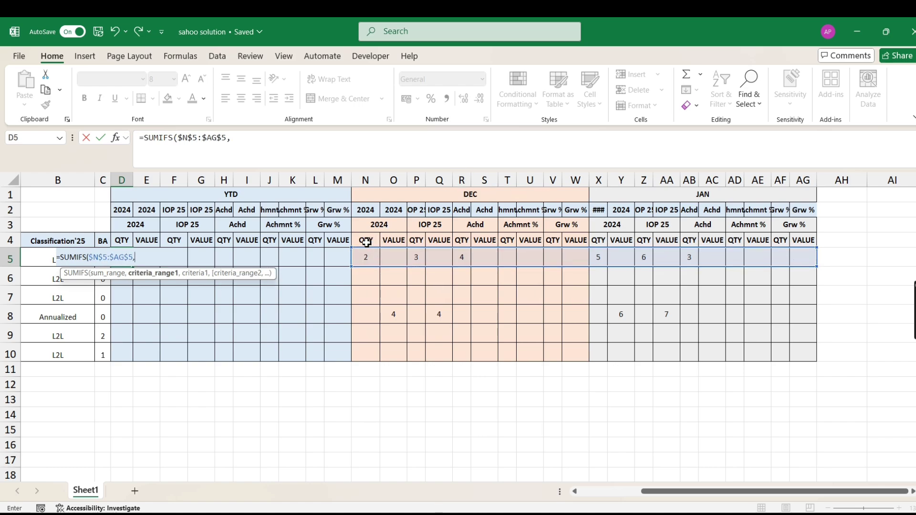
- Add the first SUMIFS condition, matching the QTY/VALUE headers in $N$4:$AG$4 to D4
{"action": "left_click_drag", "start_coordinate": [366, 240], "coordinate": [810, 244]}
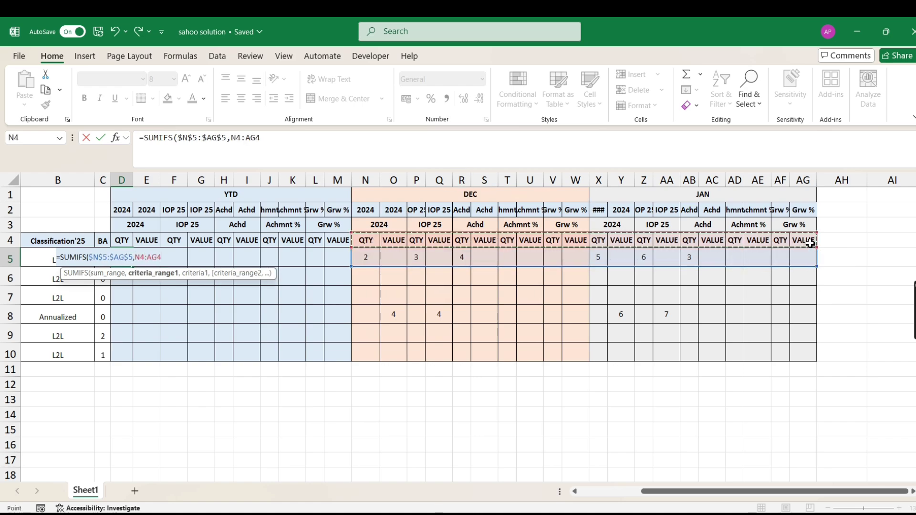
{"action": "key", "text": "F4"}
{"action": "type", "text": ","}
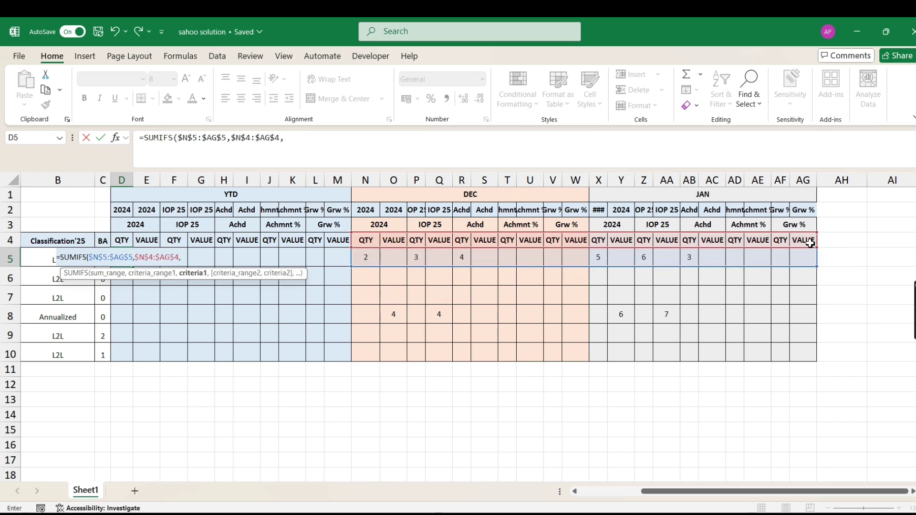
{"action": "left_click", "coordinate": [123, 243]}
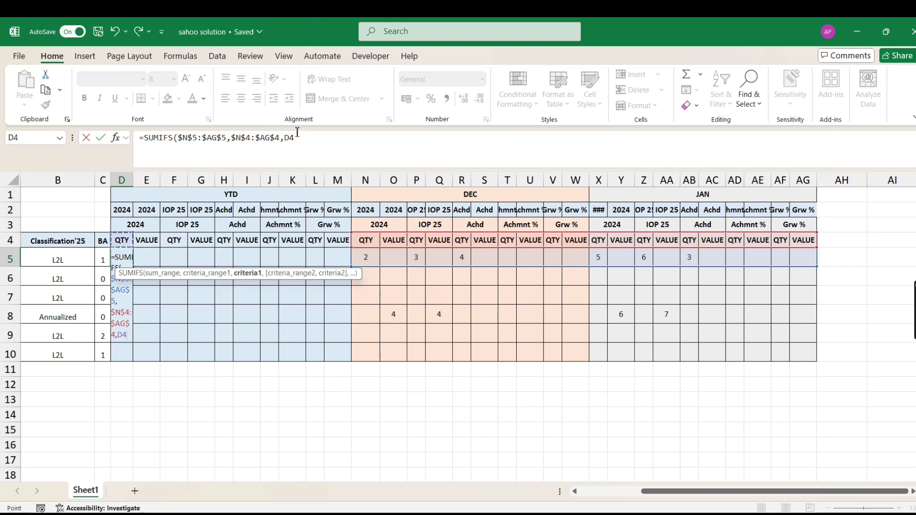
{"action": "type", "text": ","}
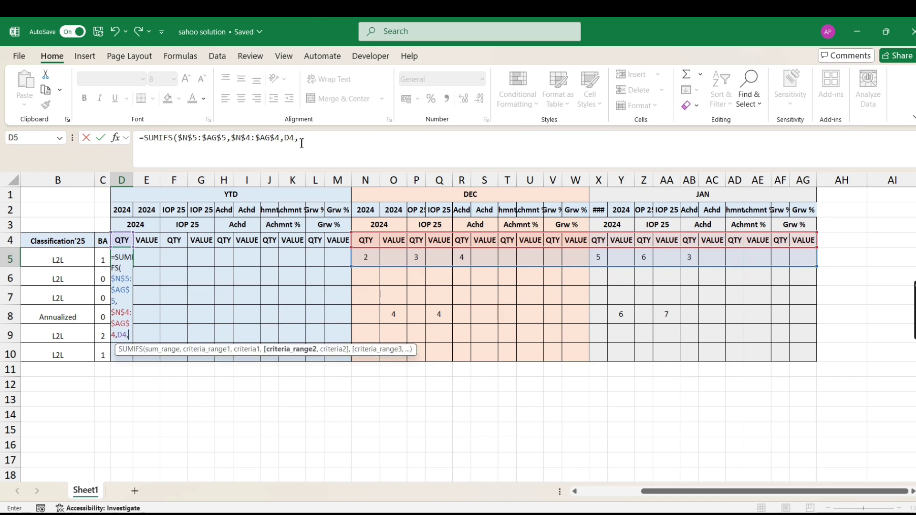
- Add the second SUMIFS condition, matching the helper row $N$2:$AG$2 to D2, and enter the formula in D5
{"action": "left_click_drag", "start_coordinate": [365, 210], "coordinate": [797, 210]}
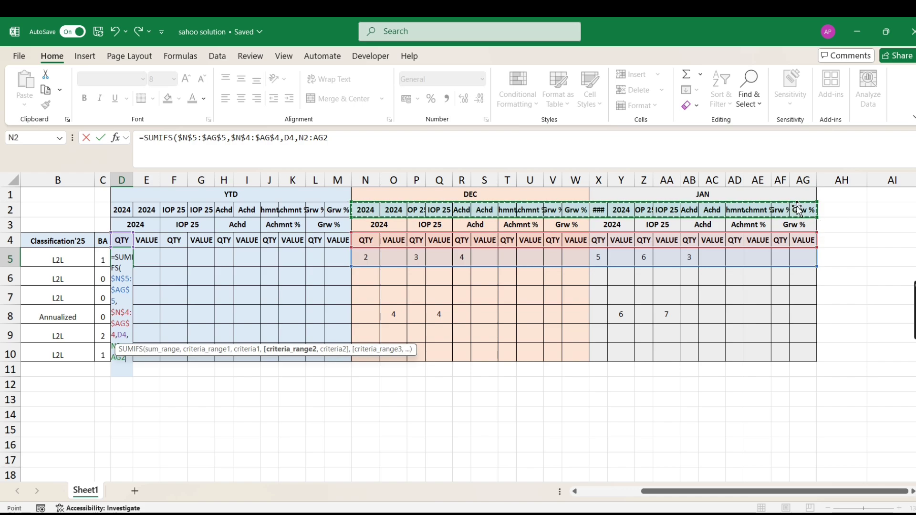
{"action": "key", "text": "F4"}
{"action": "type", "text": ","}
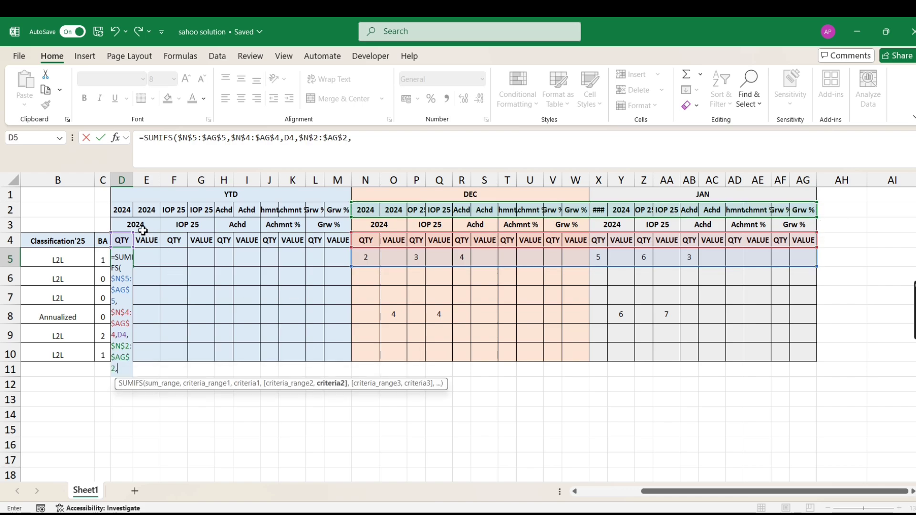
{"action": "left_click", "coordinate": [120, 210]}
{"action": "key", "text": "ctrl+Return"}
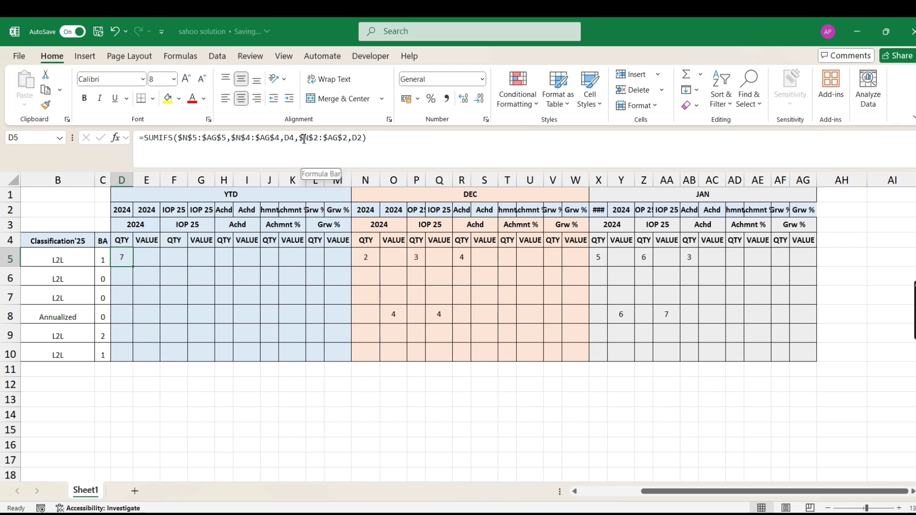
- Remove the helper-row condition from the D5 formula, leaving =SUMIFS($N$5:$AG$5,$N$4:$AG$4,D4)
{"action": "left_click", "coordinate": [127, 212]}
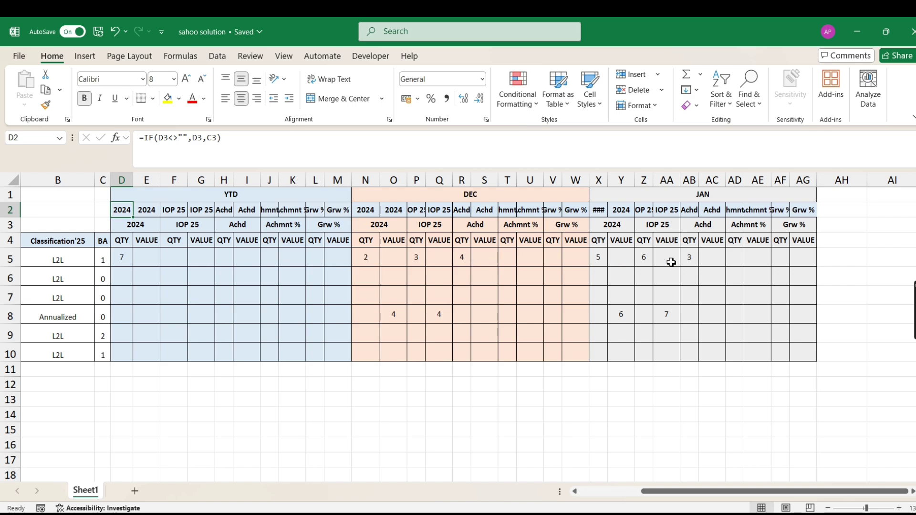
{"action": "left_click", "coordinate": [125, 257]}
{"action": "left_click", "coordinate": [370, 138]}
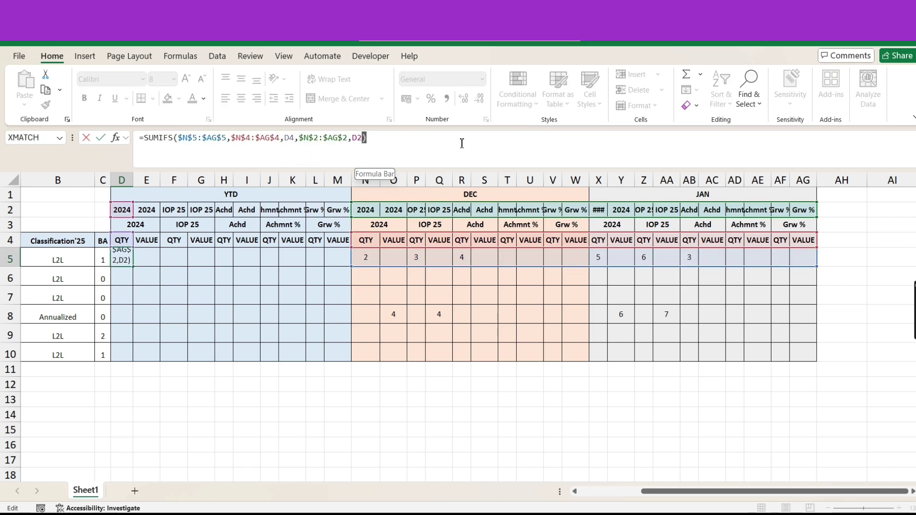
{"action": "key", "text": "BackSpace"}
{"action": "key", "text": "BackSpace"}
{"action": "key", "text": "BackSpace"}
{"action": "key", "text": "BackSpace"}
{"action": "key", "text": "BackSpace"}
{"action": "key", "text": "BackSpace"}
{"action": "key", "text": "BackSpace"}
{"action": "key", "text": "BackSpace"}
{"action": "key", "text": "BackSpace"}
{"action": "key", "text": "BackSpace"}
{"action": "key", "text": "BackSpace"}
{"action": "key", "text": "BackSpace"}
{"action": "key", "text": "BackSpace"}
{"action": "key", "text": "BackSpace"}
{"action": "key", "text": "BackSpace"}
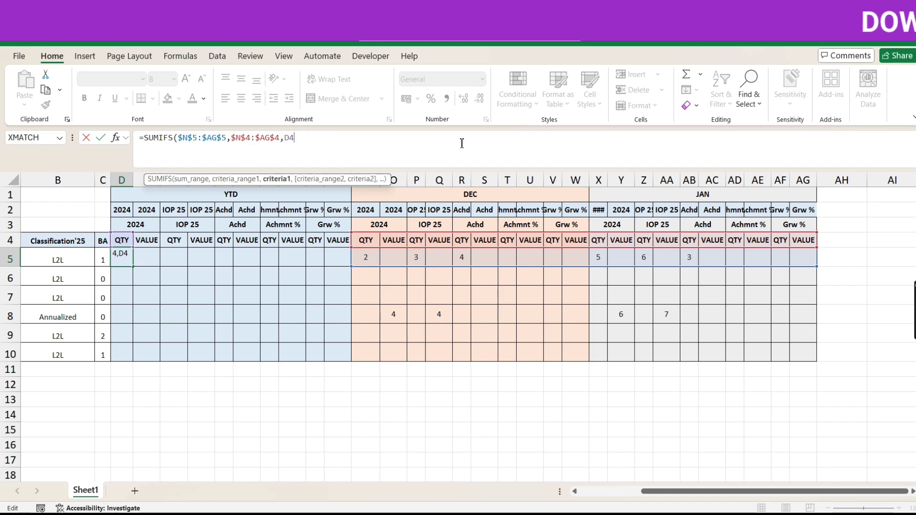
{"action": "type", "text": ")"}
{"action": "key", "text": "Return"}
{"action": "key", "text": "Up"}
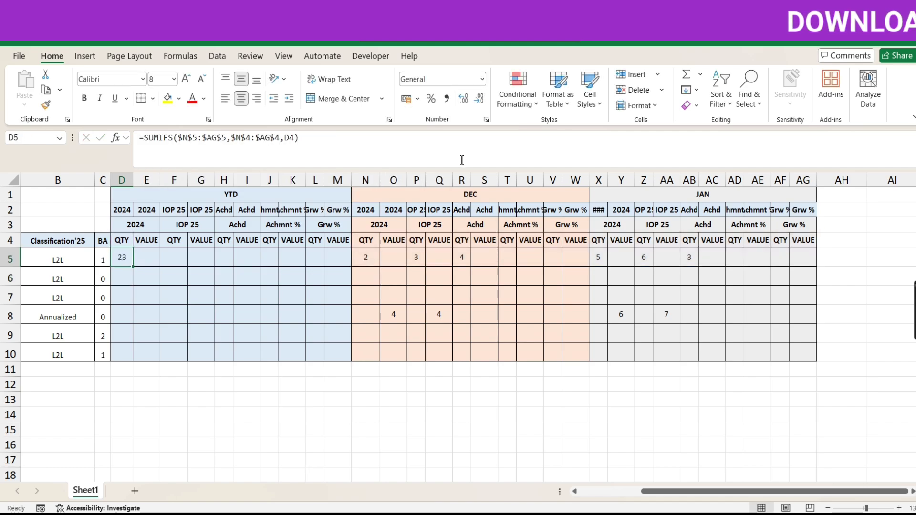
- Check the quantities in row 5 of the DEC and JAN blocks that feed the D5 total
{"action": "left_click", "coordinate": [365, 258]}
{"action": "left_click", "coordinate": [416, 257]}
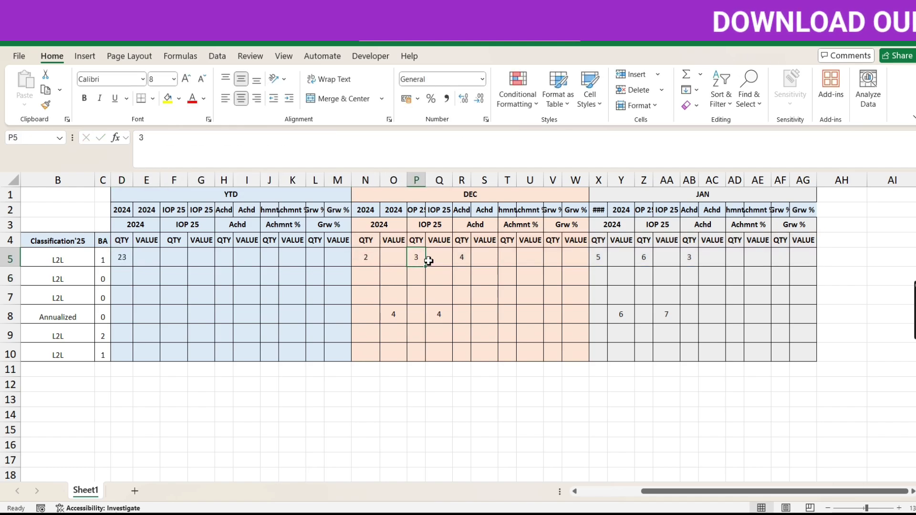
{"action": "left_click", "coordinate": [462, 258]}
{"action": "left_click", "coordinate": [598, 260]}
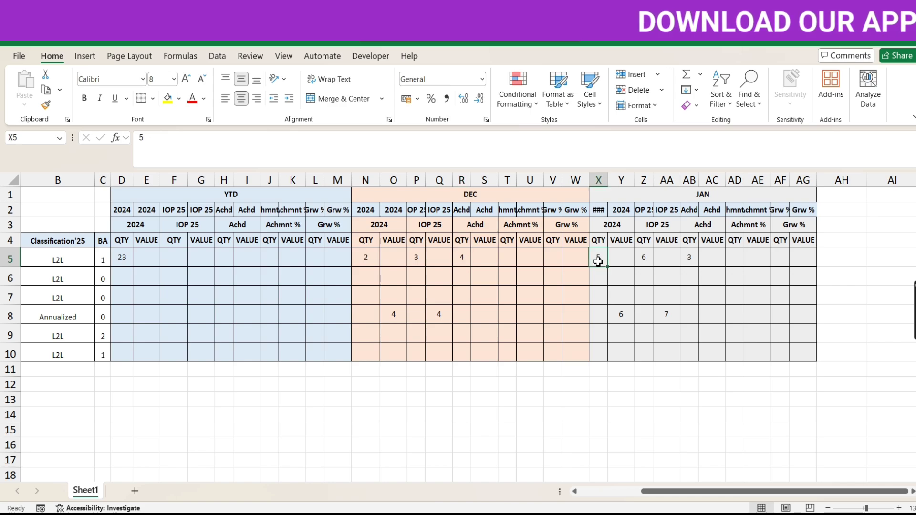
{"action": "left_click", "coordinate": [643, 259]}
{"action": "left_click", "coordinate": [692, 261]}
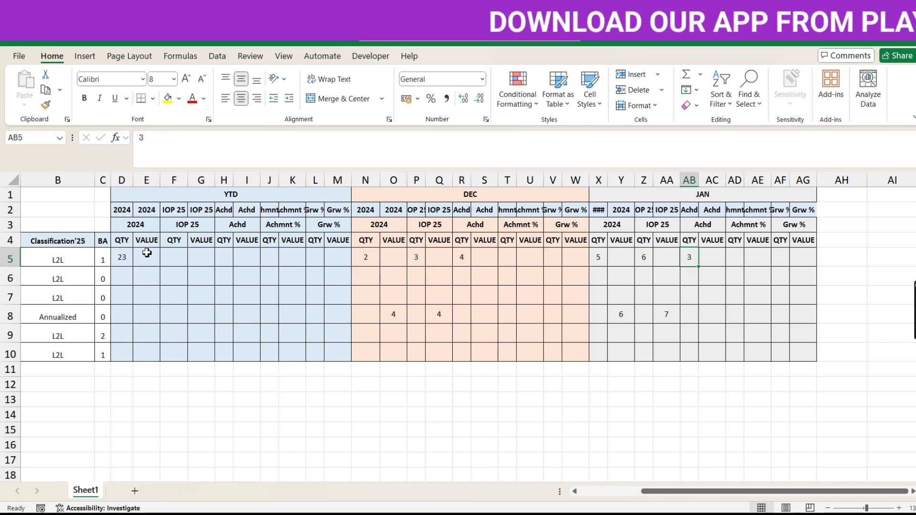
- Delete helper row 2 with the repeated headers and clear the SUMIFS formula from the first YTD QTY cell
{"action": "left_click", "coordinate": [130, 213]}
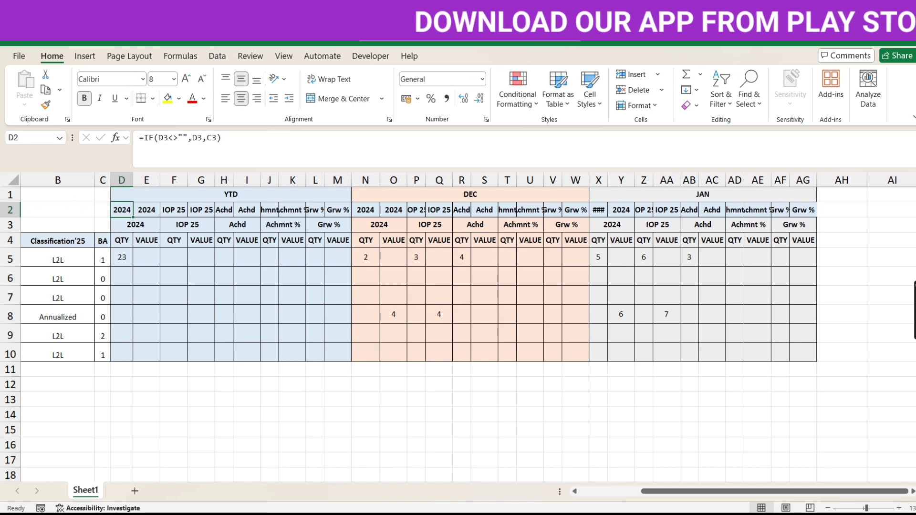
{"action": "right_click", "coordinate": [10, 210]}
{"action": "left_click", "coordinate": [181, 281]}
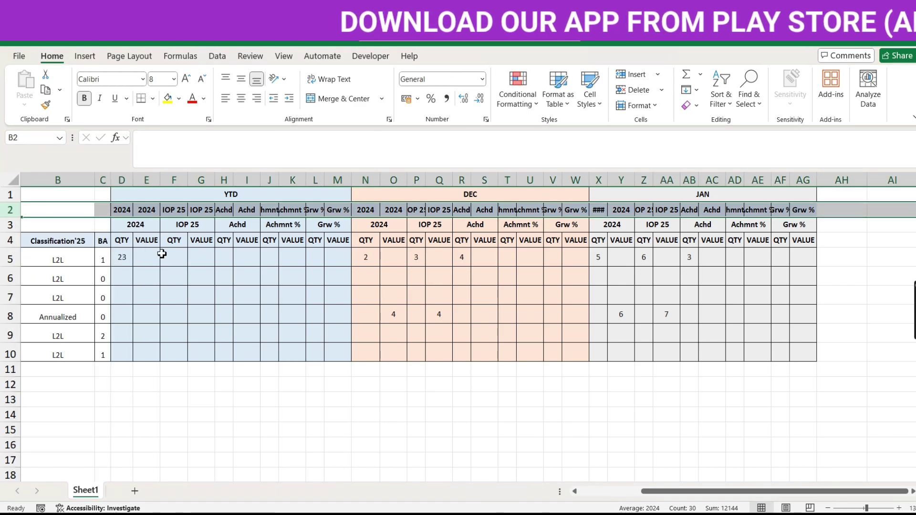
{"action": "left_click_drag", "start_coordinate": [125, 209], "coordinate": [279, 223]}
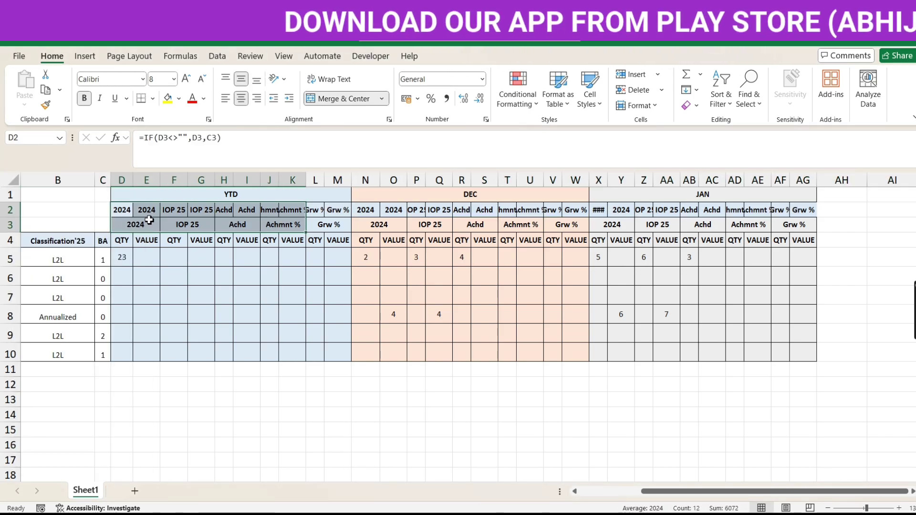
{"action": "left_click", "coordinate": [10, 210]}
{"action": "right_click", "coordinate": [10, 210]}
{"action": "left_click", "coordinate": [50, 347]}
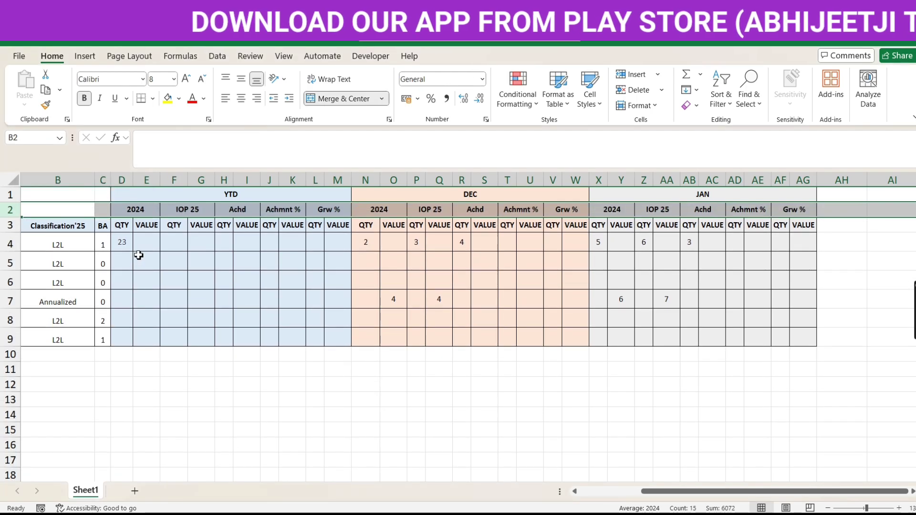
{"action": "left_click", "coordinate": [128, 239]}
{"action": "key", "text": "Delete"}
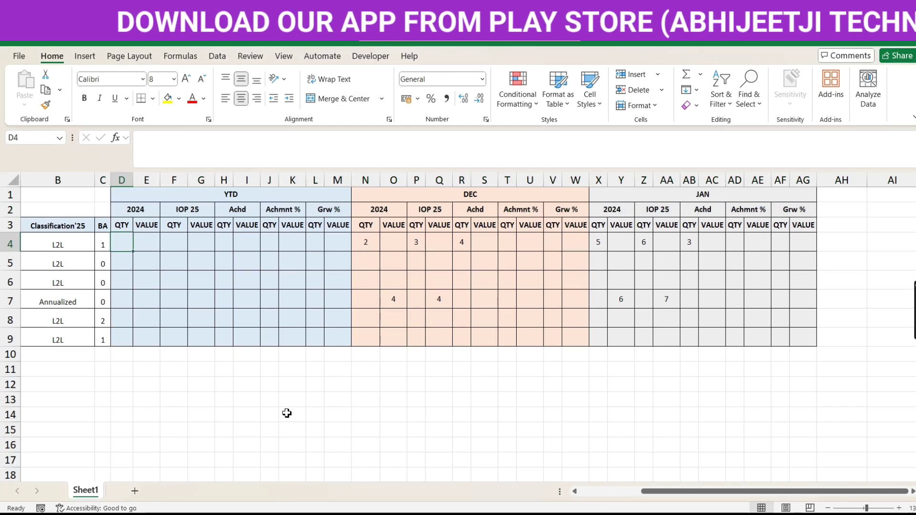
- Enter =N2:AG2 in N11 to reference the merged DEC and JAN headers
{"action": "left_click", "coordinate": [371, 214]}
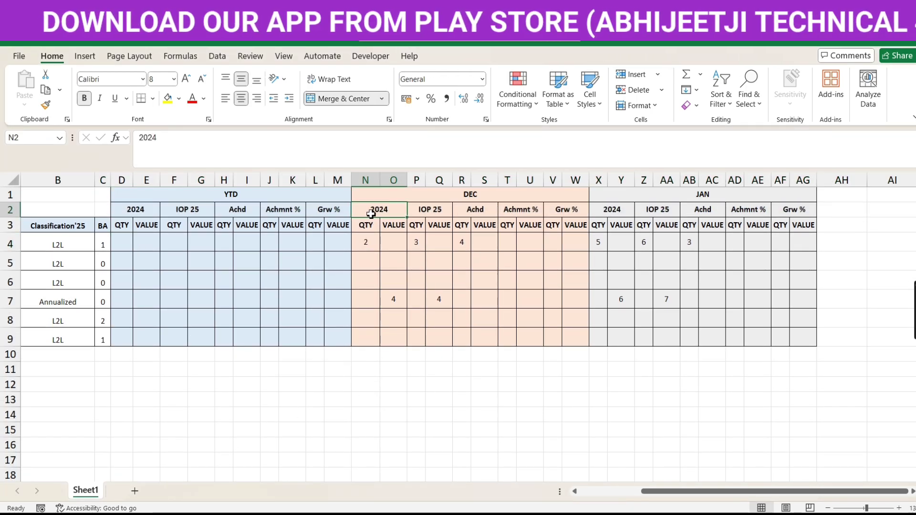
{"action": "left_click_drag", "start_coordinate": [379, 208], "coordinate": [814, 210]}
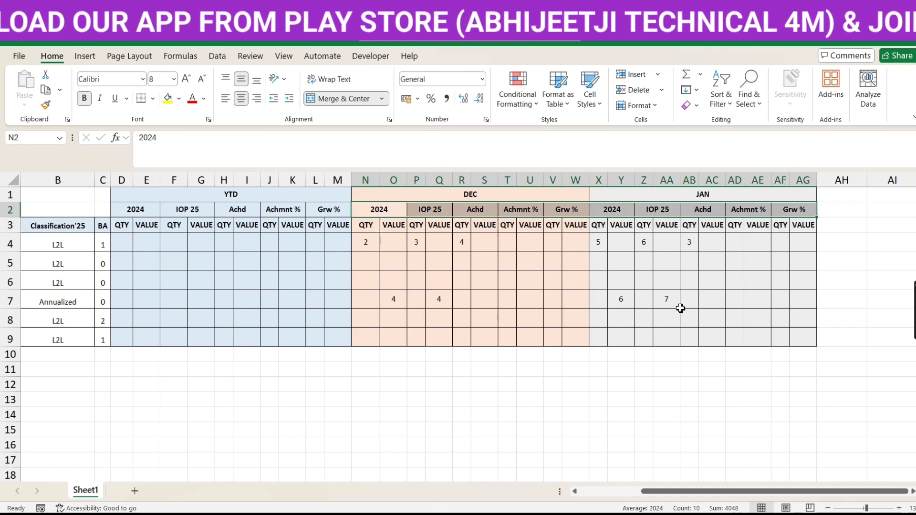
{"action": "left_click", "coordinate": [376, 368]}
{"action": "type", "text": "="}
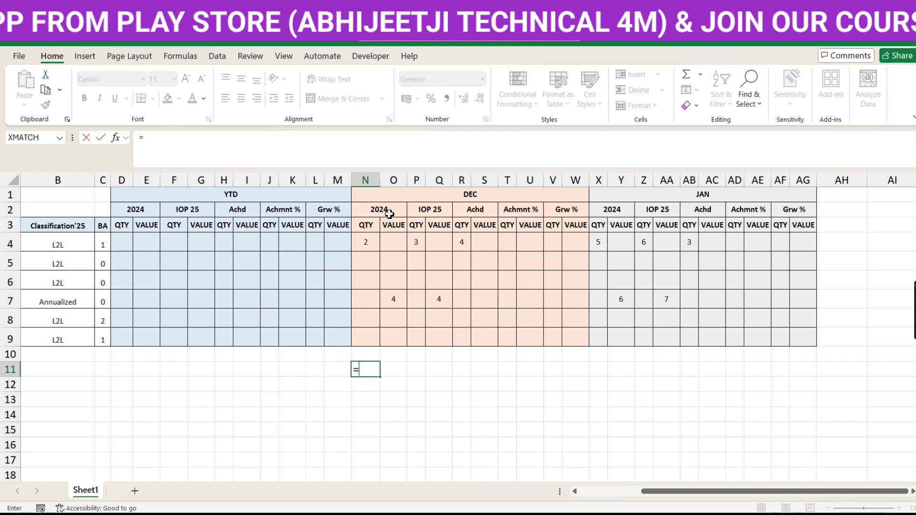
{"action": "left_click_drag", "start_coordinate": [386, 210], "coordinate": [785, 210]}
{"action": "key", "text": "Return"}
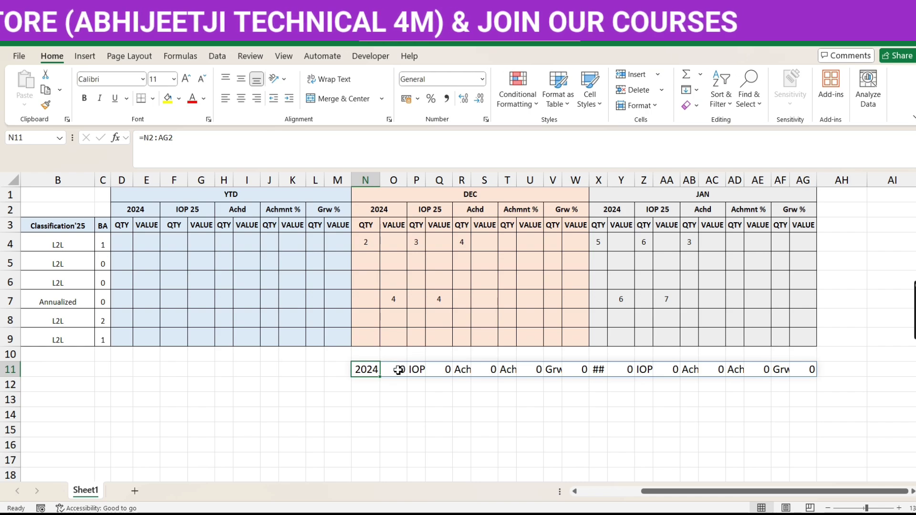
- Autofit the widths of columns N to AG to their contents
{"action": "left_click_drag", "start_coordinate": [373, 179], "coordinate": [806, 180]}
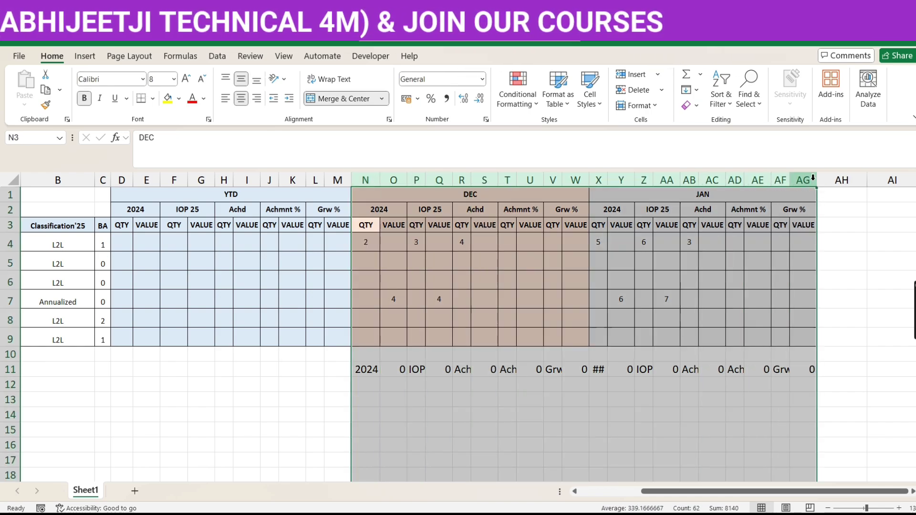
{"action": "double_click", "coordinate": [816, 180]}
{"action": "left_click", "coordinate": [377, 371]}
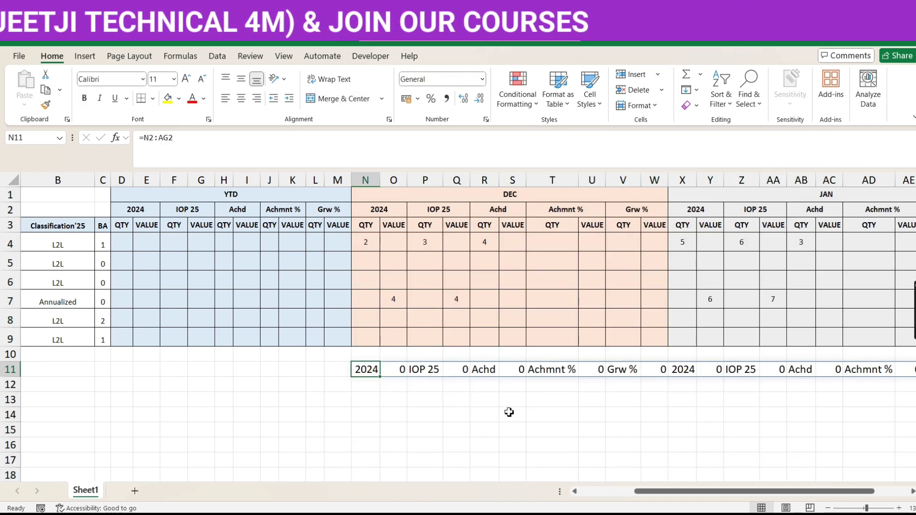
- Examine the header values spilled across row 11, cell by cell
{"action": "key", "text": "Right"}
{"action": "key", "text": "Right"}
{"action": "key", "text": "Right"}
{"action": "key", "text": "Right"}
{"action": "key", "text": "Right"}
{"action": "key", "text": "Right"}
{"action": "key", "text": "Right"}
{"action": "key", "text": "Right"}
{"action": "key", "text": "Right"}
{"action": "key", "text": "Right"}
{"action": "key", "text": "Right"}
{"action": "key", "text": "Right"}
{"action": "key", "text": "Right"}
{"action": "key", "text": "Right"}
{"action": "key", "text": "Right"}
{"action": "key", "text": "Right"}
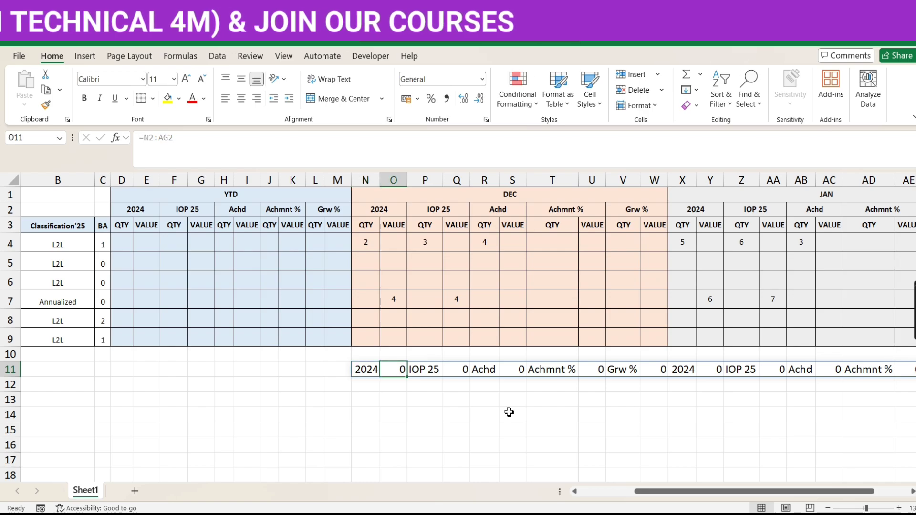
{"action": "key", "text": "Left"}
{"action": "key", "text": "Left"}
{"action": "key", "text": "Left"}
{"action": "key", "text": "Left"}
{"action": "key", "text": "Left"}
{"action": "key", "text": "Left"}
{"action": "key", "text": "Left"}
{"action": "key", "text": "Left"}
{"action": "key", "text": "Left"}
{"action": "key", "text": "Left"}
{"action": "key", "text": "Left"}
{"action": "key", "text": "Left"}
{"action": "key", "text": "Left"}
{"action": "key", "text": "Left"}
{"action": "key", "text": "Left"}
{"action": "key", "text": "Left"}
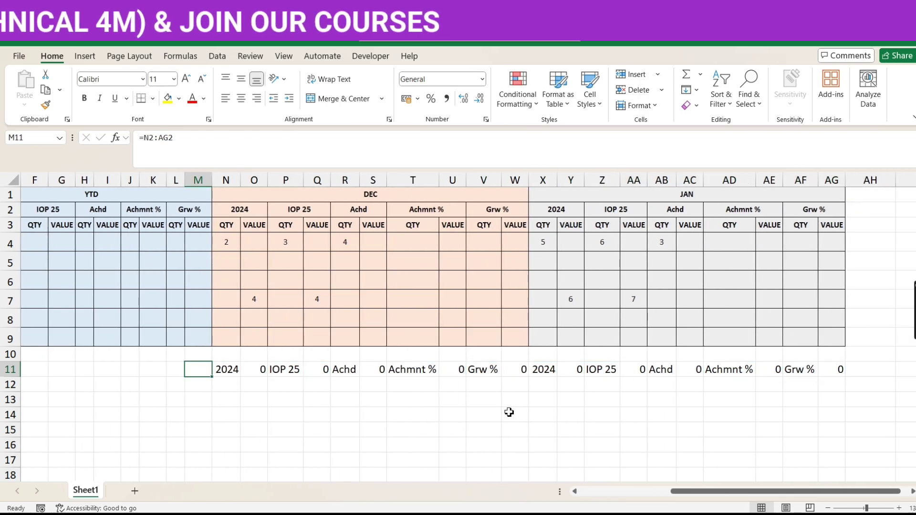
- Change the N11 formula to =TEXTJOIN(",",TRUE,N2:AG2) and autofit column N
{"action": "left_click", "coordinate": [149, 137]}
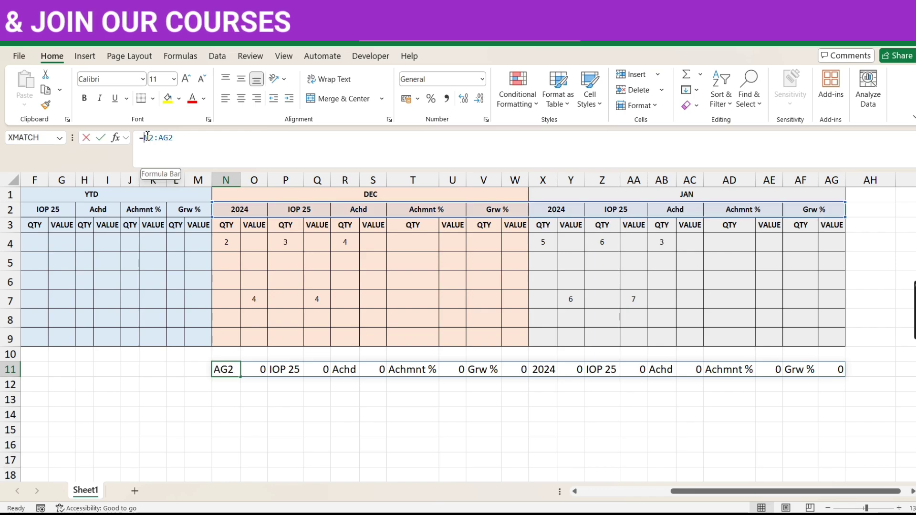
{"action": "type", "text": "TEXTJOIN("}
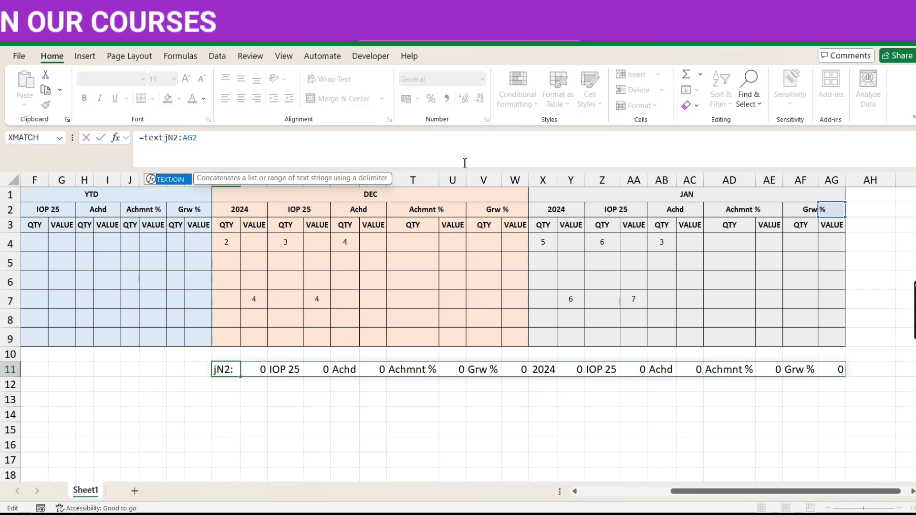
{"action": "type", "text": "\",\","}
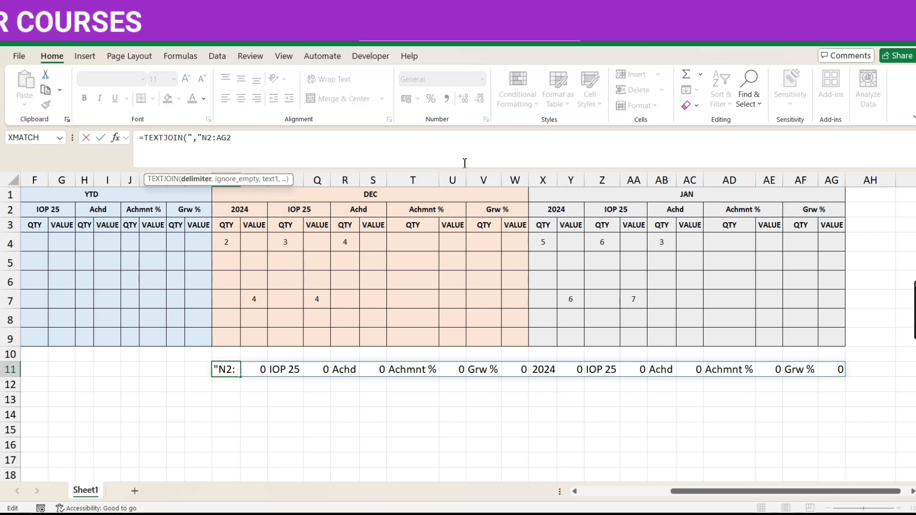
{"action": "key", "text": "Tab"}
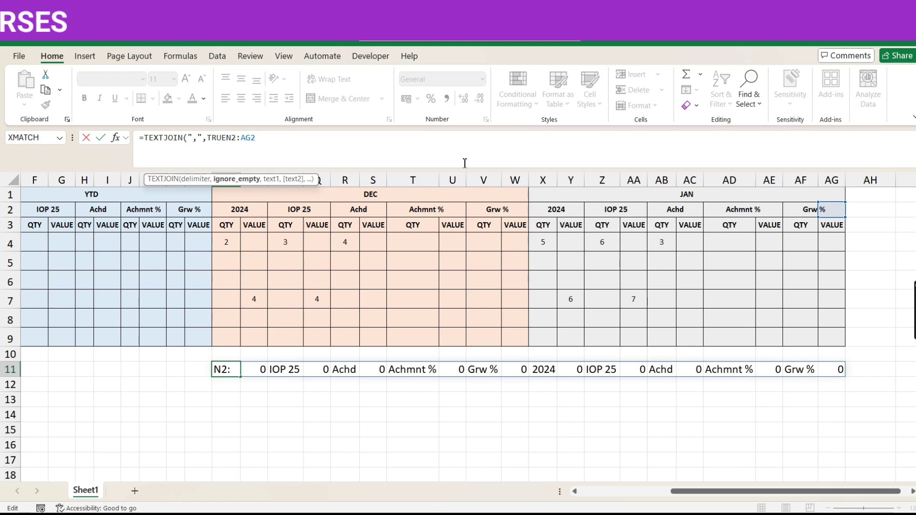
{"action": "type", "text": ","}
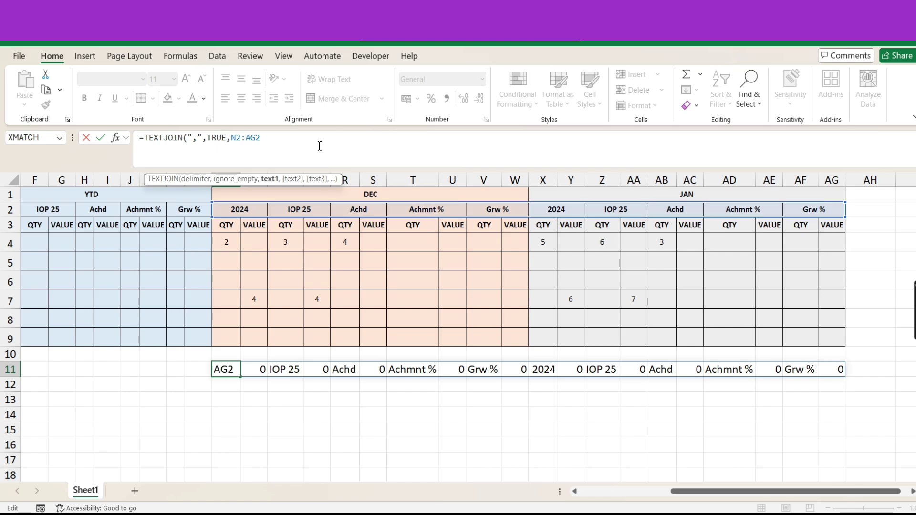
{"action": "type", "text": ")"}
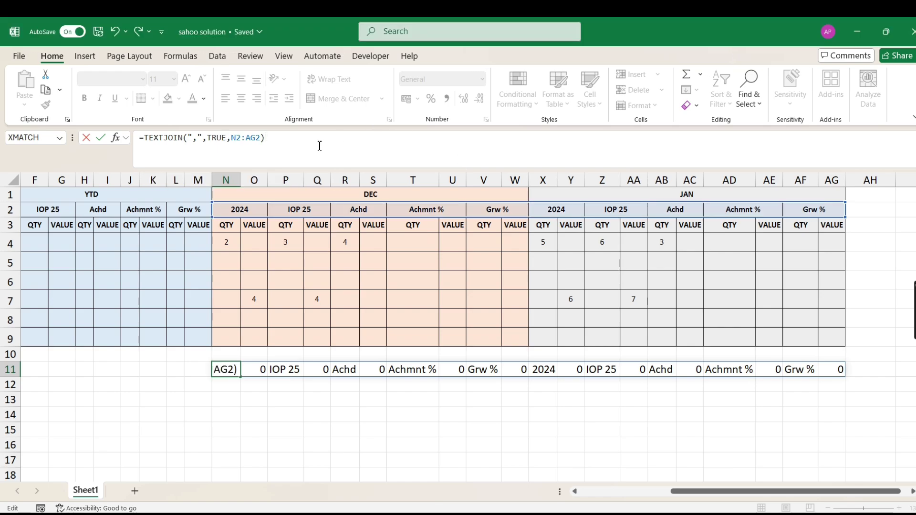
{"action": "key", "text": "Return"}
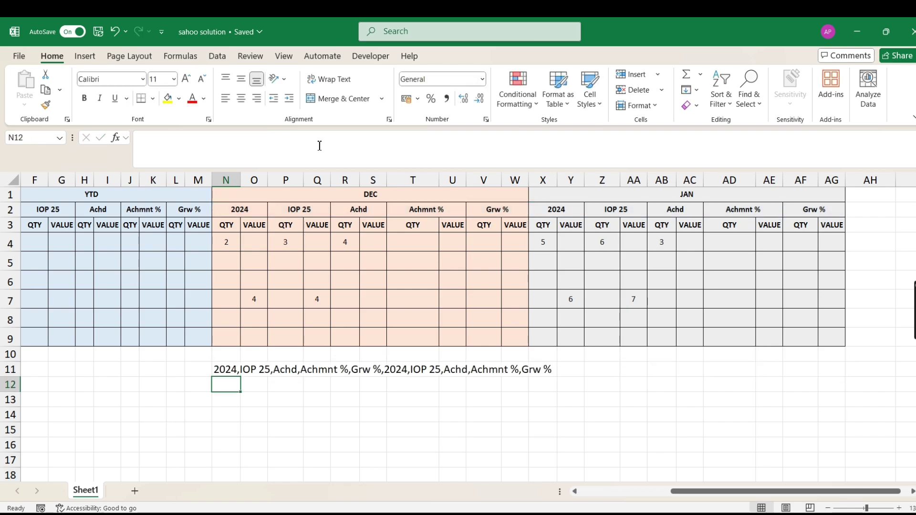
{"action": "key", "text": "Up"}
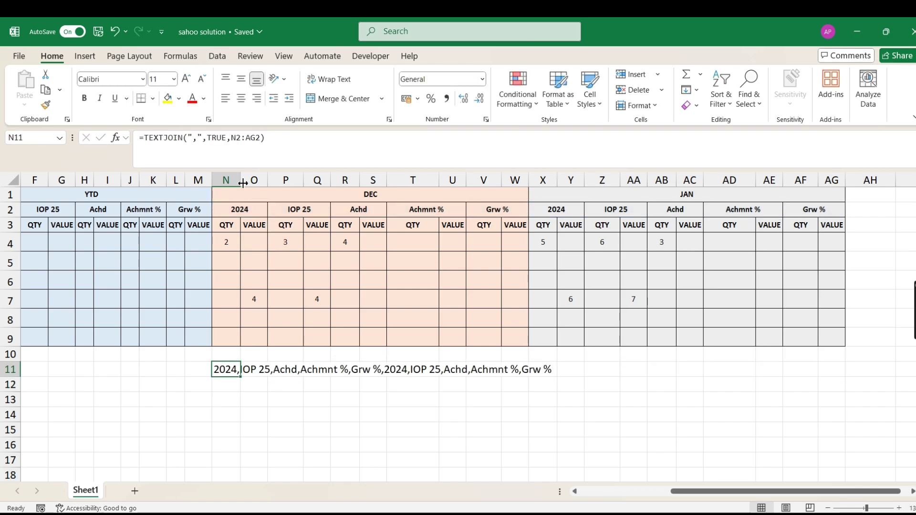
{"action": "double_click", "coordinate": [241, 180]}
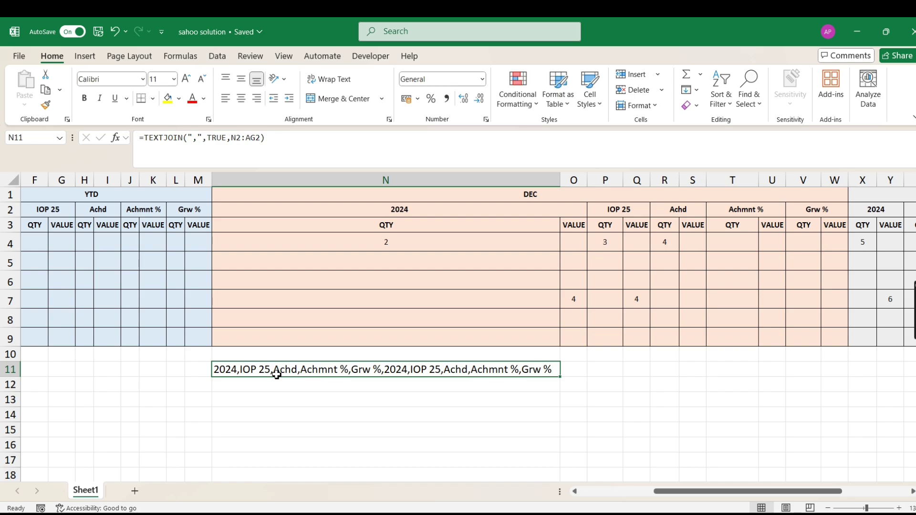
- Wrap the N11 formula in TEXTSPLIT with a comma column delimiter: =TEXTSPLIT(TEXTJOIN(",",TRUE,N2:AG2),",")
{"action": "left_click", "coordinate": [143, 138]}
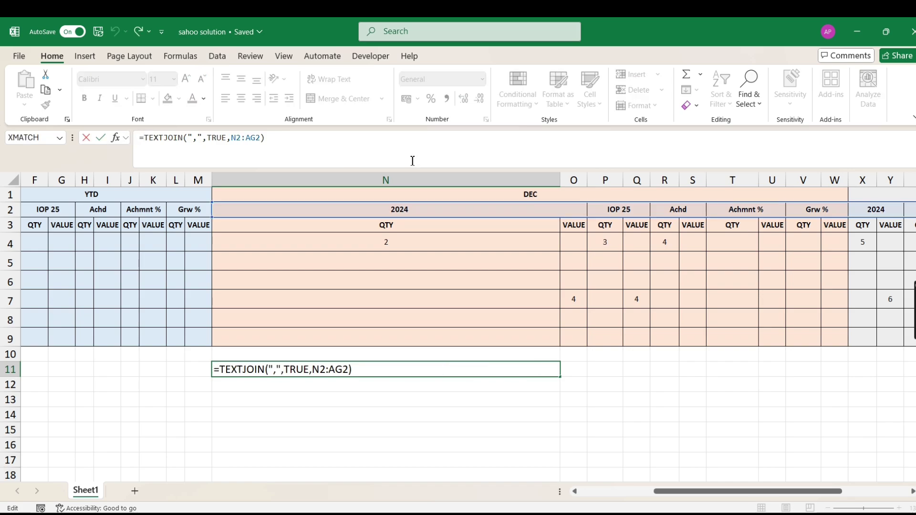
{"action": "type", "text": "tex"}
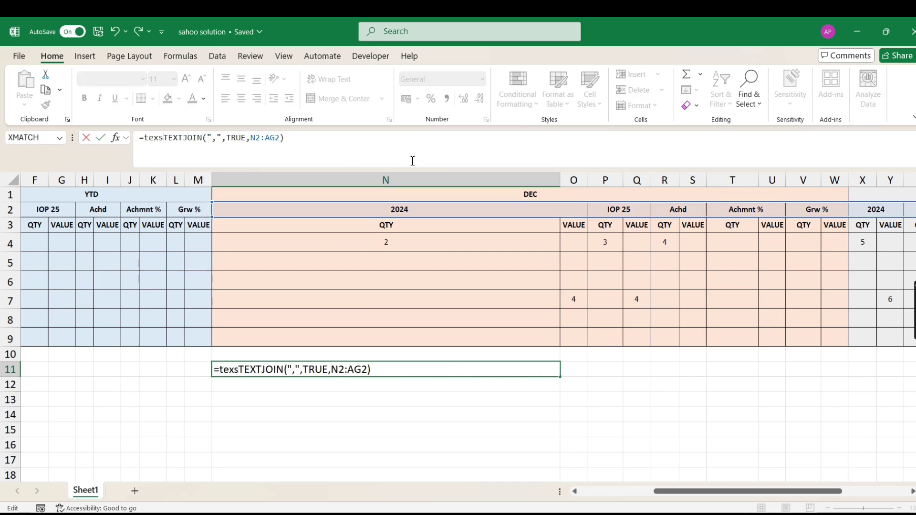
{"action": "type", "text": "s"}
{"action": "key", "text": "Tab"}
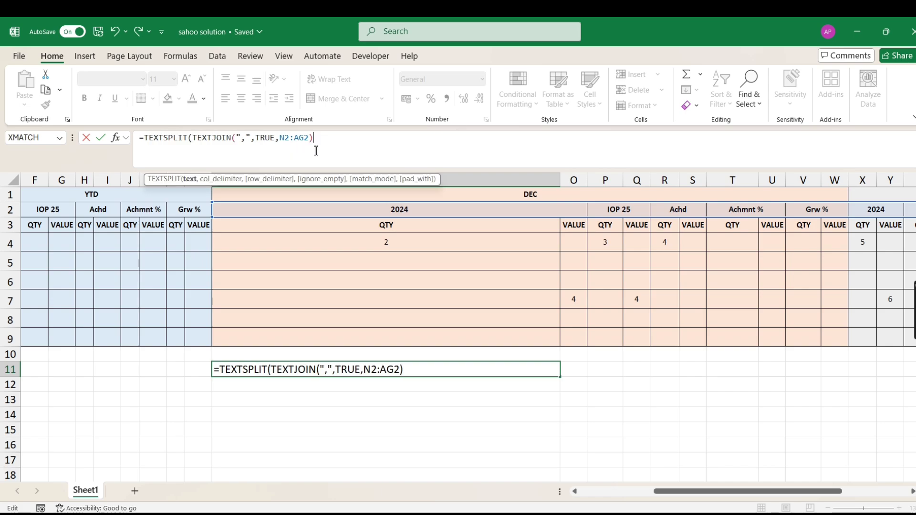
{"action": "type", "text": ",\","}
{"action": "type", "text": ")"}
{"action": "key", "text": "Return"}
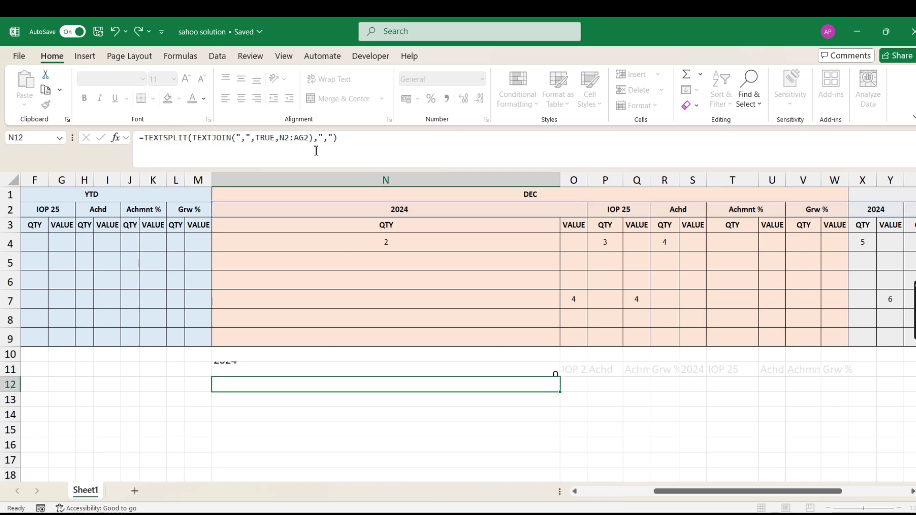
{"action": "key", "text": "Up"}
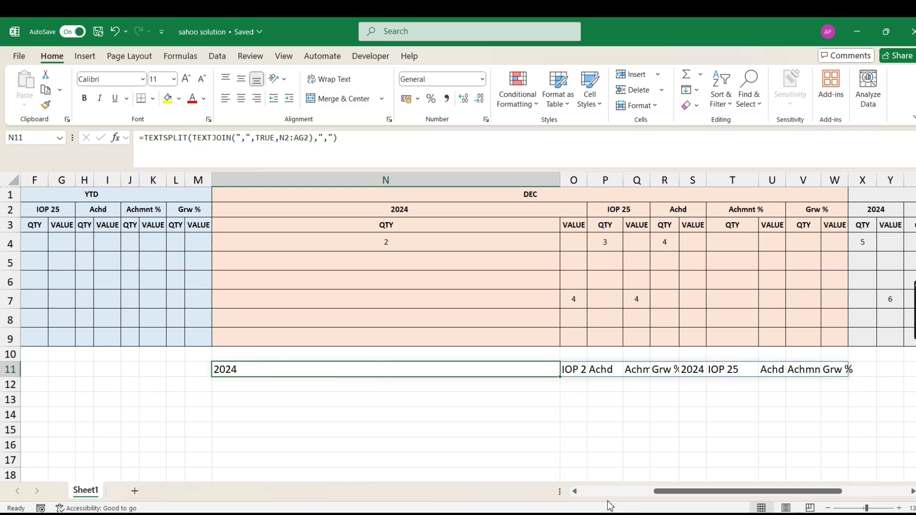
- Append &"," to the TEXTSPLIT formula in N11 so each split header ends with a comma
{"action": "left_click_drag", "start_coordinate": [668, 491], "coordinate": [613, 491]}
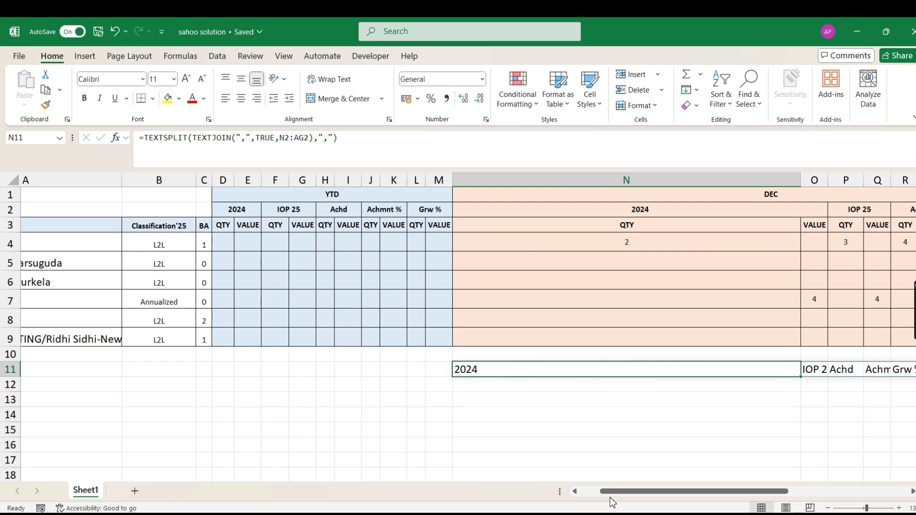
{"action": "mouse_move", "coordinate": [606, 492]}
{"action": "left_mouse_down"}
{"action": "mouse_move", "coordinate": [585, 492]}
{"action": "mouse_move", "coordinate": [649, 491]}
{"action": "mouse_move", "coordinate": [603, 491]}
{"action": "left_mouse_up"}
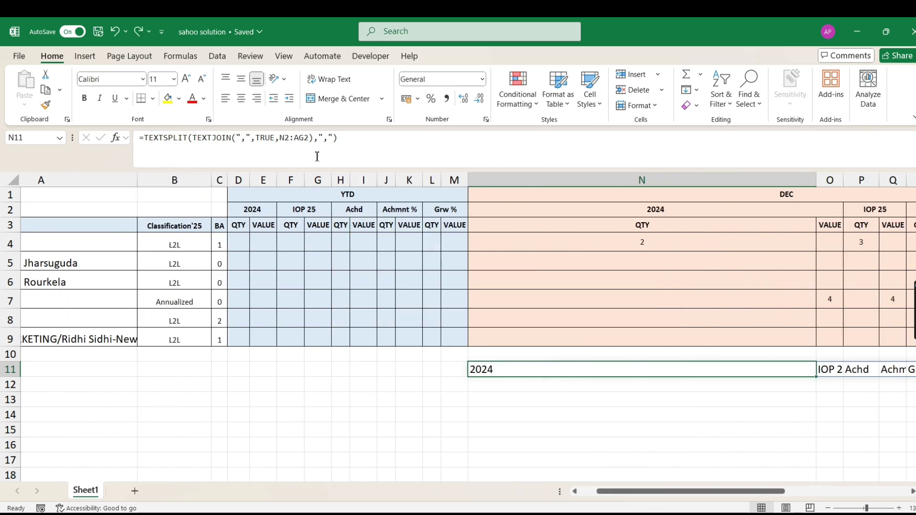
{"action": "left_click", "coordinate": [351, 145]}
{"action": "type", "text": "&\","}
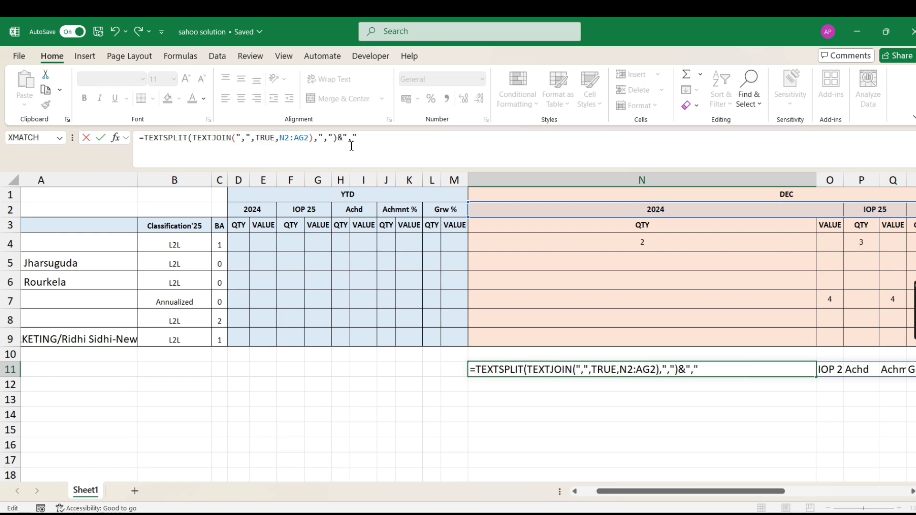
{"action": "key", "text": "Return"}
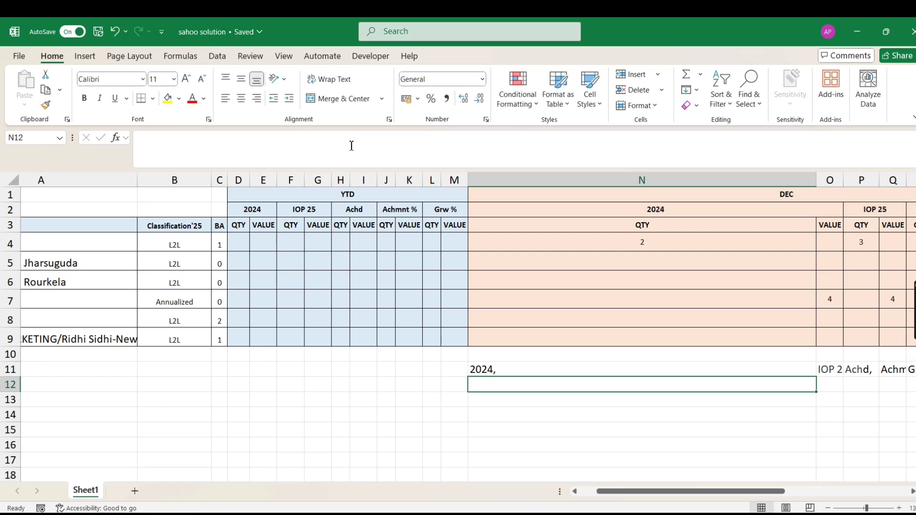
{"action": "key", "text": "Up"}
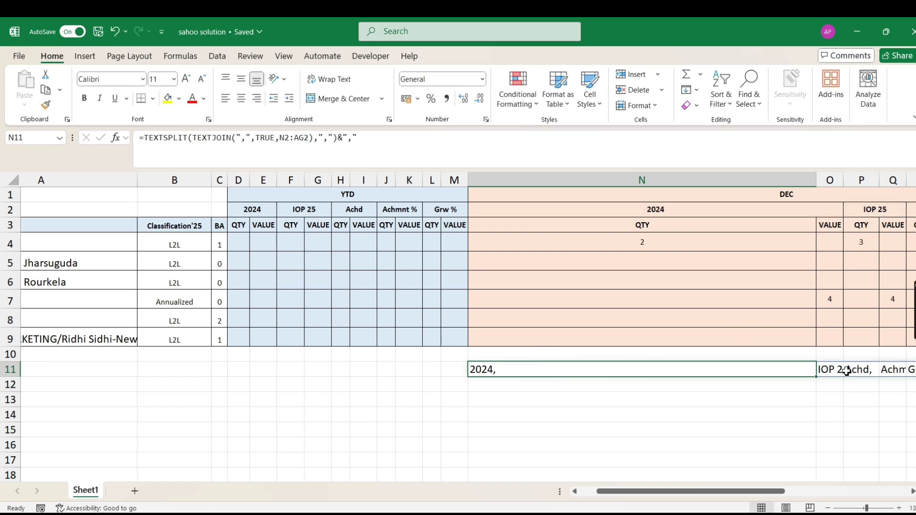
- Autofit column O and review the comma-suffixed headers spilled across row 11
{"action": "double_click", "coordinate": [843, 180]}
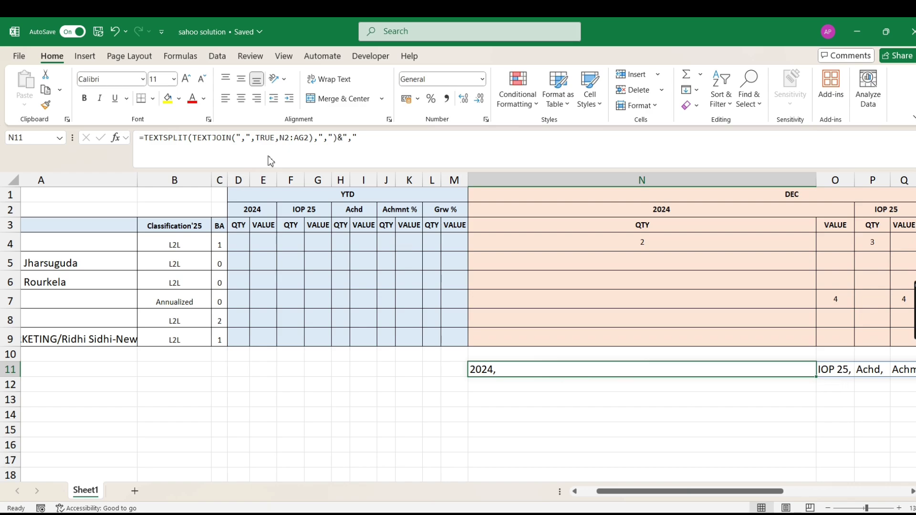
{"action": "left_click_drag", "start_coordinate": [656, 491], "coordinate": [712, 491]}
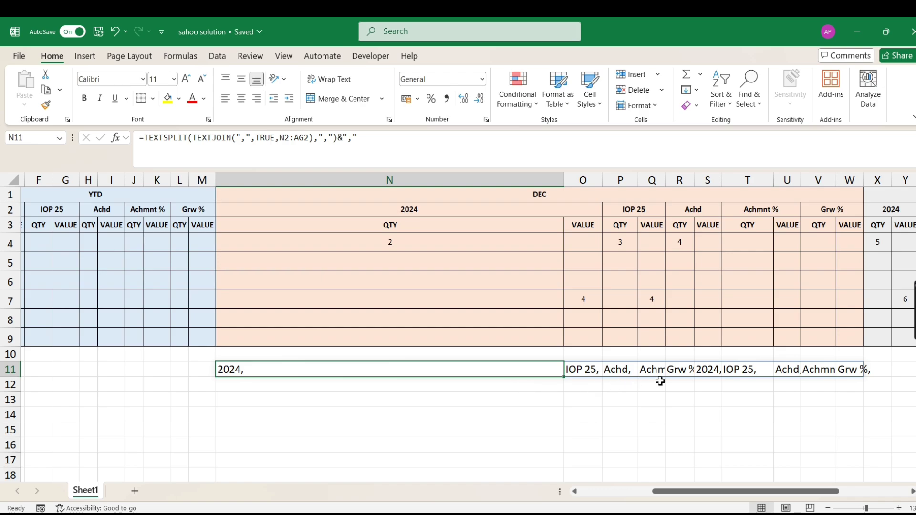
{"action": "left_click_drag", "start_coordinate": [651, 491], "coordinate": [586, 491]}
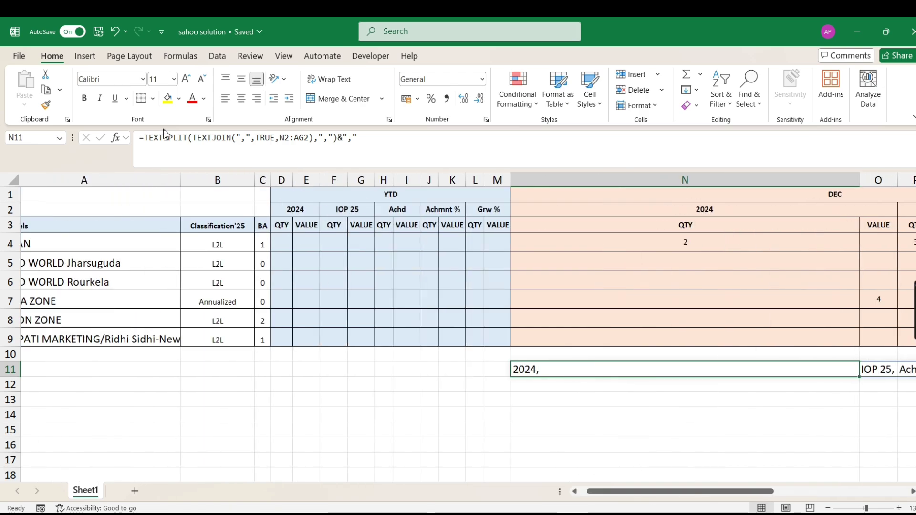
{"action": "left_click", "coordinate": [150, 138]}
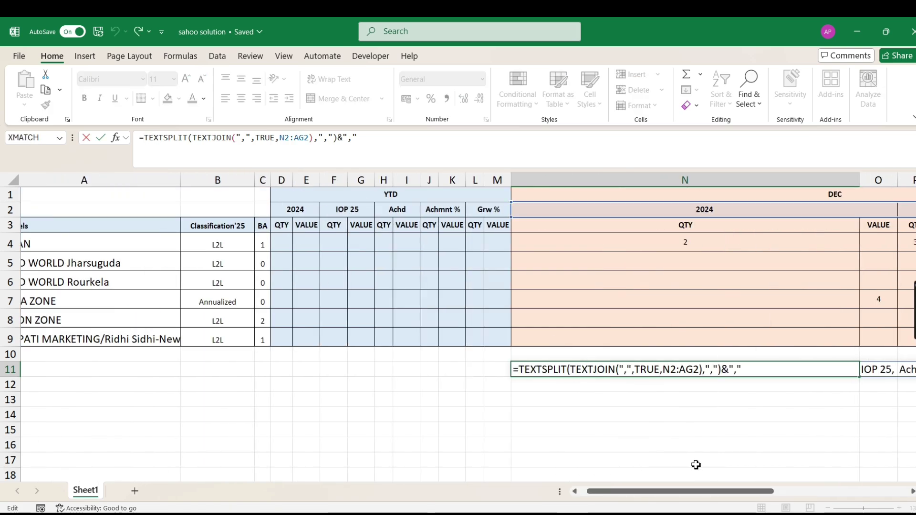
{"action": "type", "text": "`"}
{"action": "key", "text": "BackSpace"}
{"action": "key", "text": "ctrl+Return"}
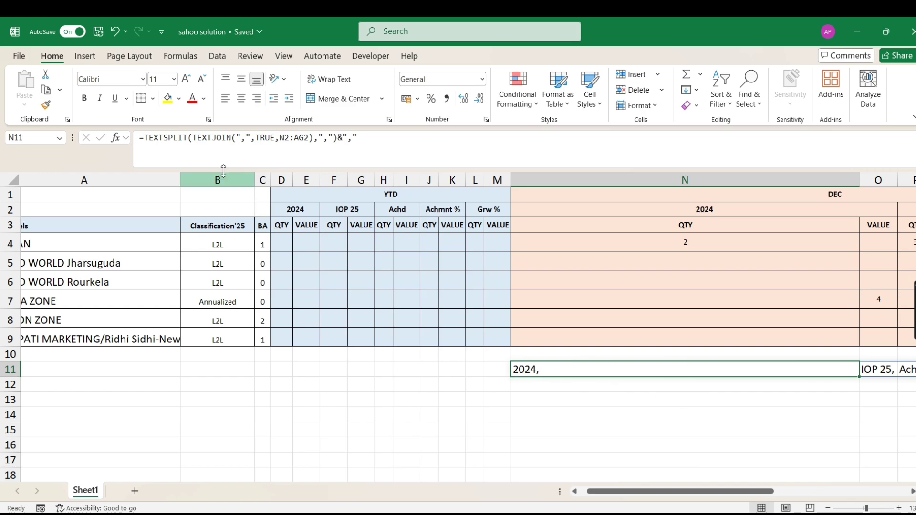
- Wrap the N11 formula in REPT with a repeat count of 2: =REPT(TEXTSPLIT(TEXTJOIN(",",TRUE,N2:AG2),",")&",",2)
{"action": "left_click", "coordinate": [143, 138]}
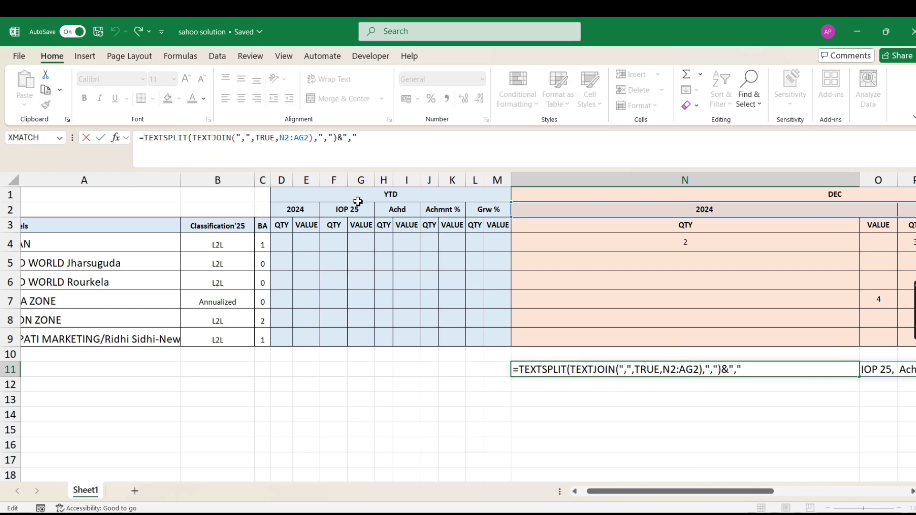
{"action": "type", "text": "rep"}
{"action": "key", "text": "Down"}
{"action": "key", "text": "Tab"}
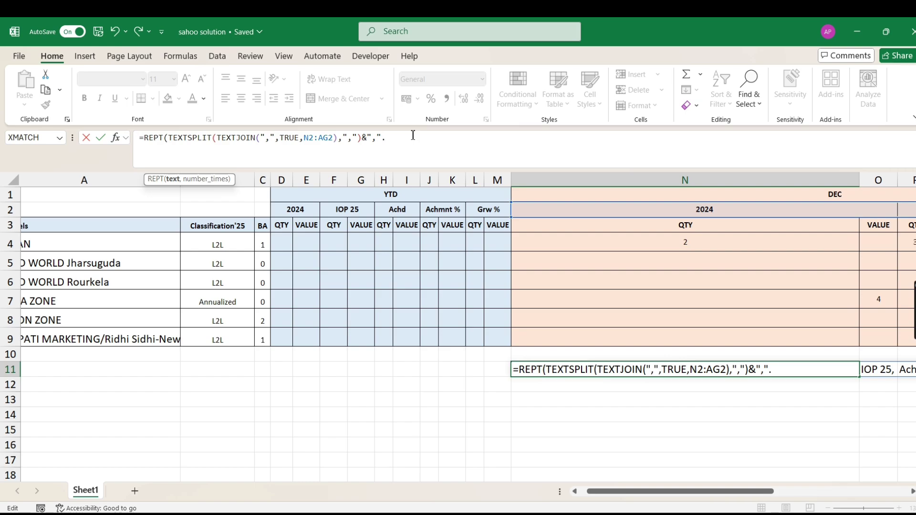
{"action": "type", "text": ","}
{"action": "key", "text": "BackSpace"}
{"action": "key", "text": "BackSpace"}
{"action": "key", "text": "BackSpace"}
{"action": "type", "text": "\","}
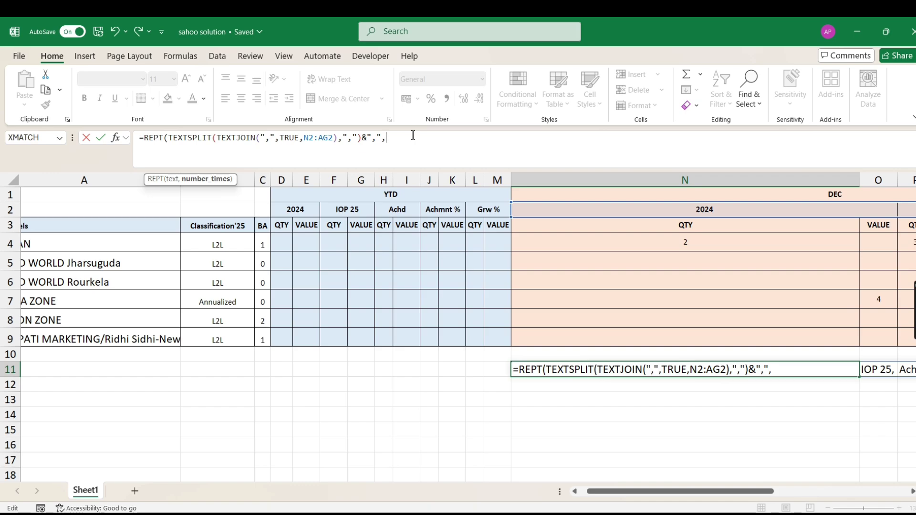
{"action": "type", "text": "2"}
{"action": "key", "text": "Return"}
{"action": "key", "text": "Up"}
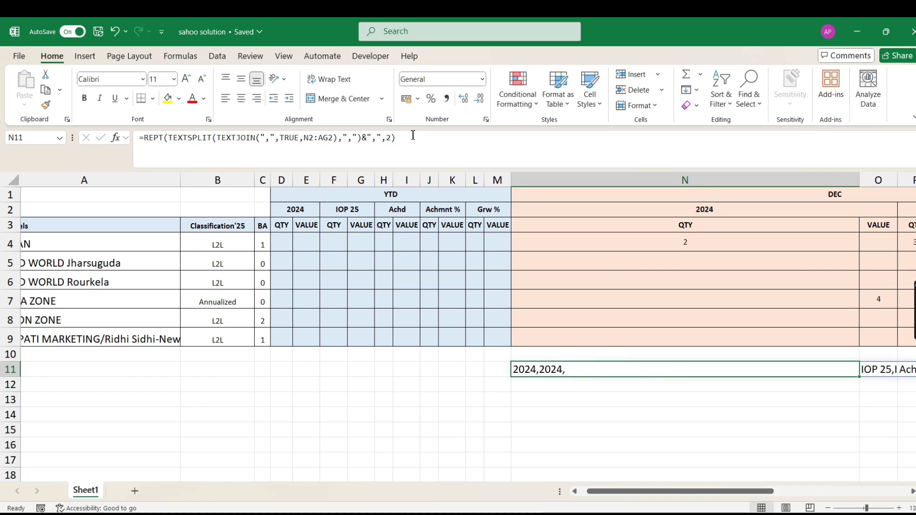
{"action": "key", "text": "Right"}
{"action": "key", "text": "Right"}
{"action": "key", "text": "Left"}
{"action": "key", "text": "Left"}
{"action": "key", "text": "Left"}
{"action": "key", "text": "Right"}
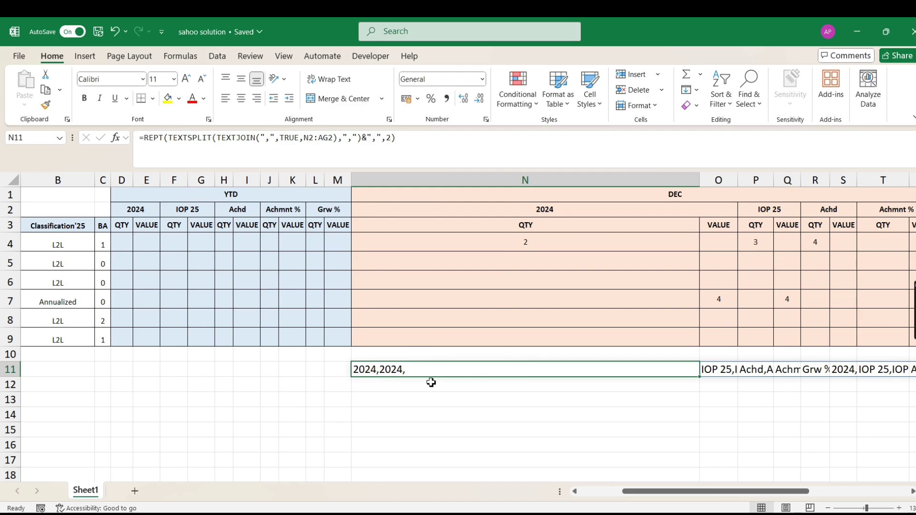
{"action": "left_click", "coordinate": [144, 138]}
{"action": "type", "text": "textj"}
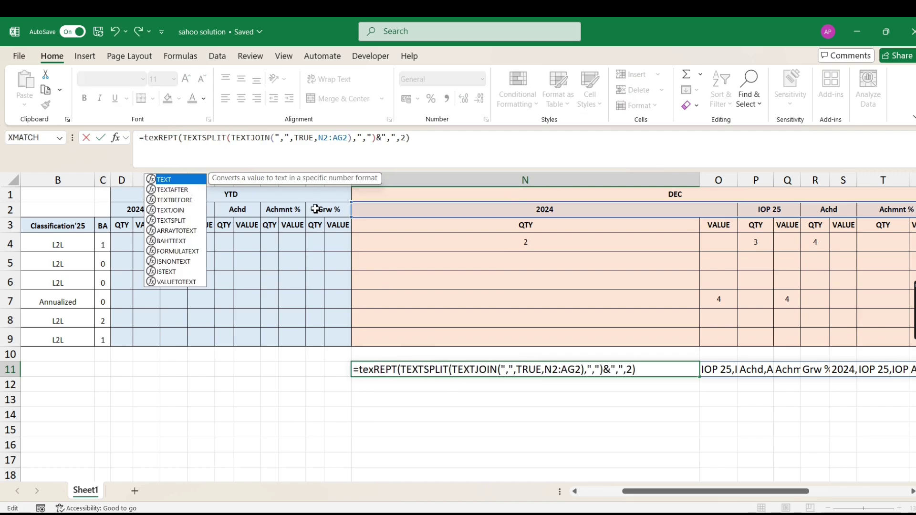
{"action": "key", "text": "Tab"}
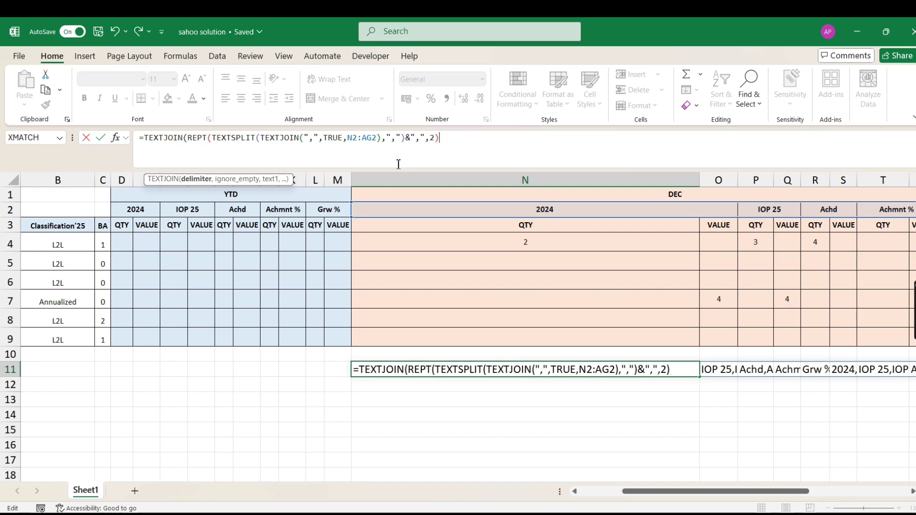
{"action": "key", "text": "Escape"}
- Wrap the REPT formula in N11 in an outer TEXTJOIN with a comma delimiter and TRUE for ignoring empty cells
{"action": "left_click", "coordinate": [145, 138]}
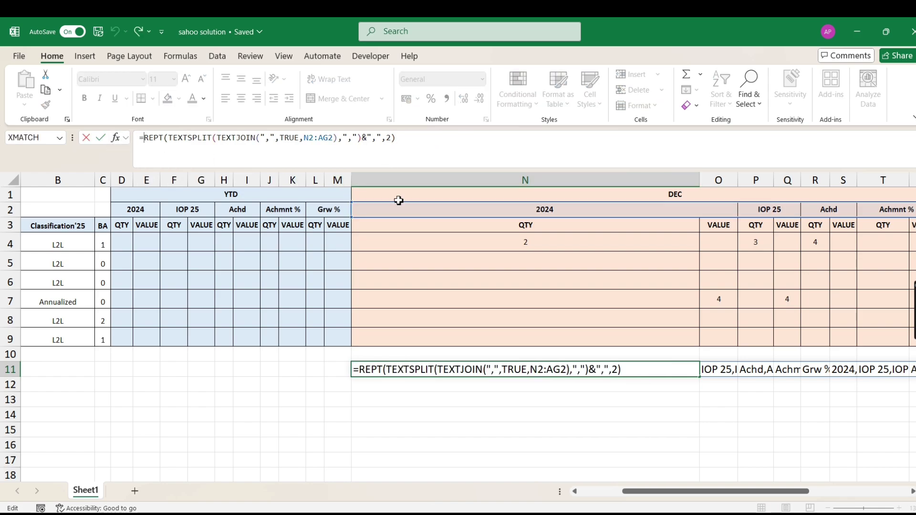
{"action": "type", "text": "textj"}
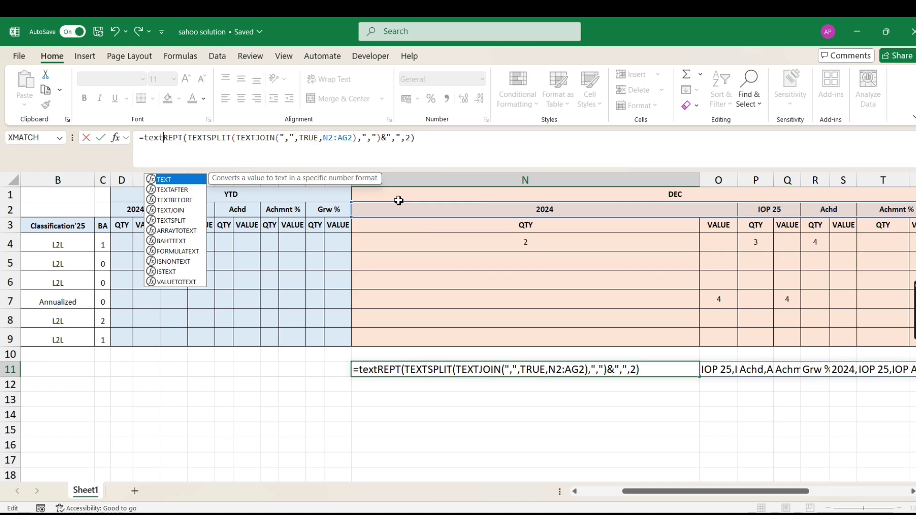
{"action": "key", "text": "Tab"}
{"action": "type", "text": "\",\","}
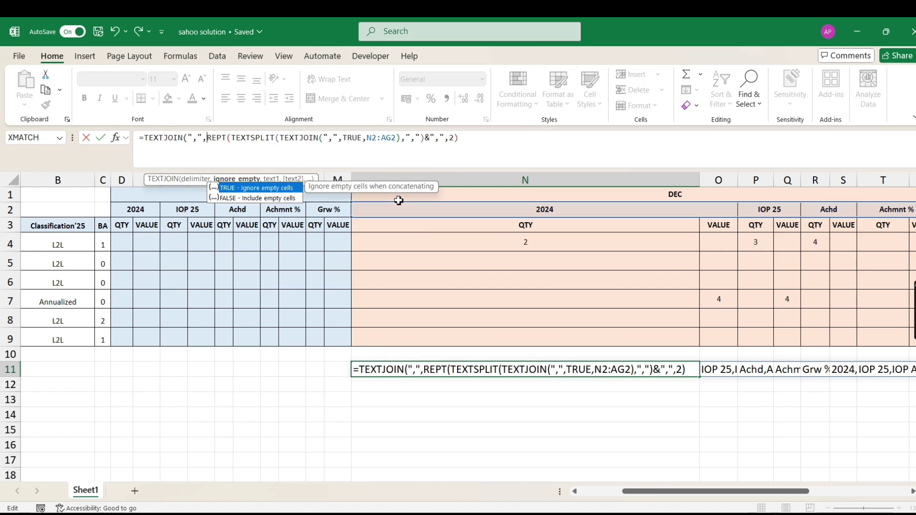
{"action": "key", "text": "Tab"}
{"action": "type", "text": ",\""}
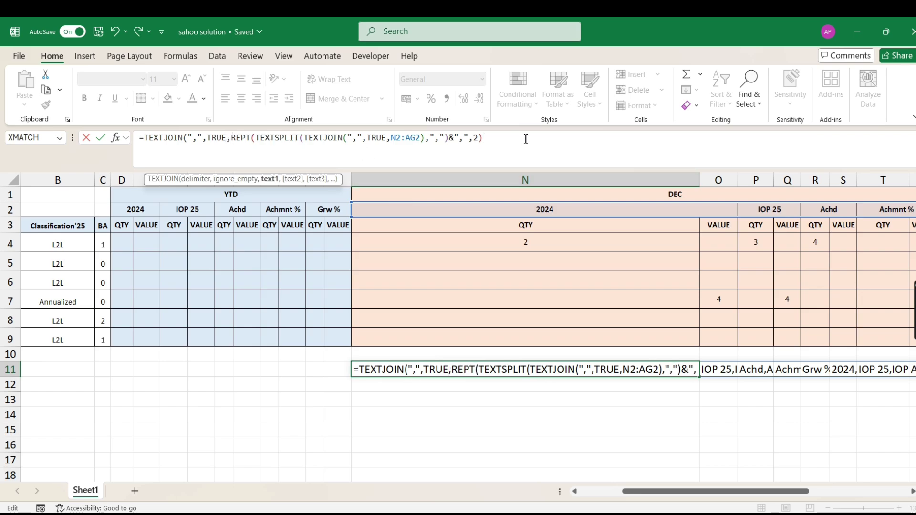
{"action": "type", "text": ")"}
{"action": "key", "text": "ctrl+Return"}
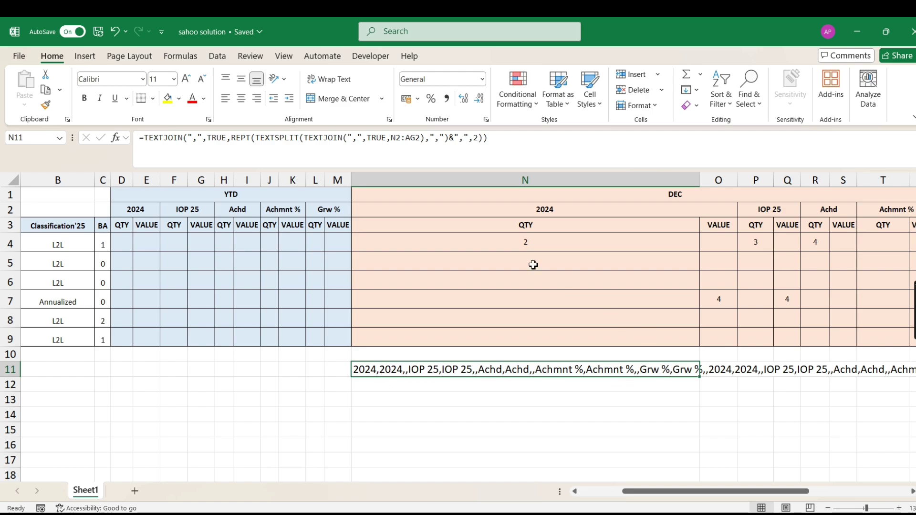
- Wrap the whole N11 formula in an outer TEXTSPLIT with "," as the column delimiter
{"action": "left_click_drag", "start_coordinate": [401, 209], "coordinate": [845, 210]}
{"action": "left_click", "coordinate": [405, 375]}
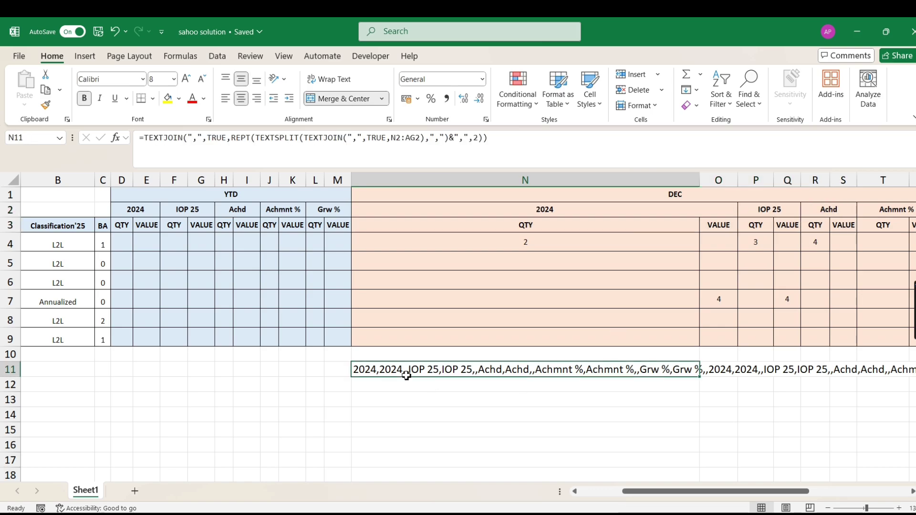
{"action": "left_click", "coordinate": [146, 140]}
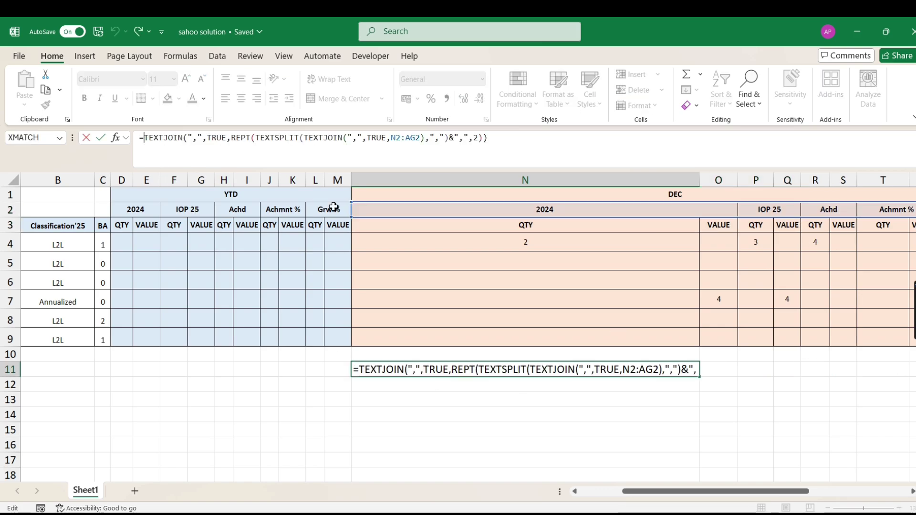
{"action": "type", "text": "texts"}
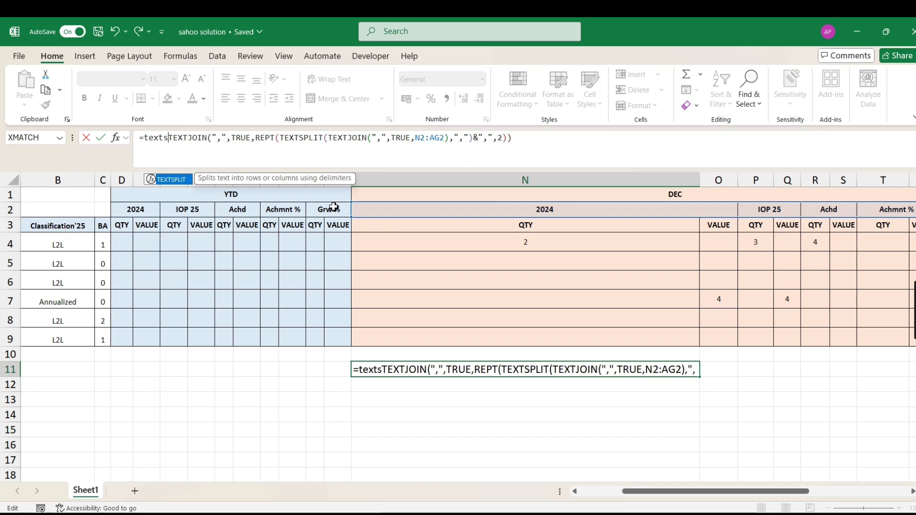
{"action": "key", "text": "Tab"}
{"action": "left_click", "coordinate": [547, 140]}
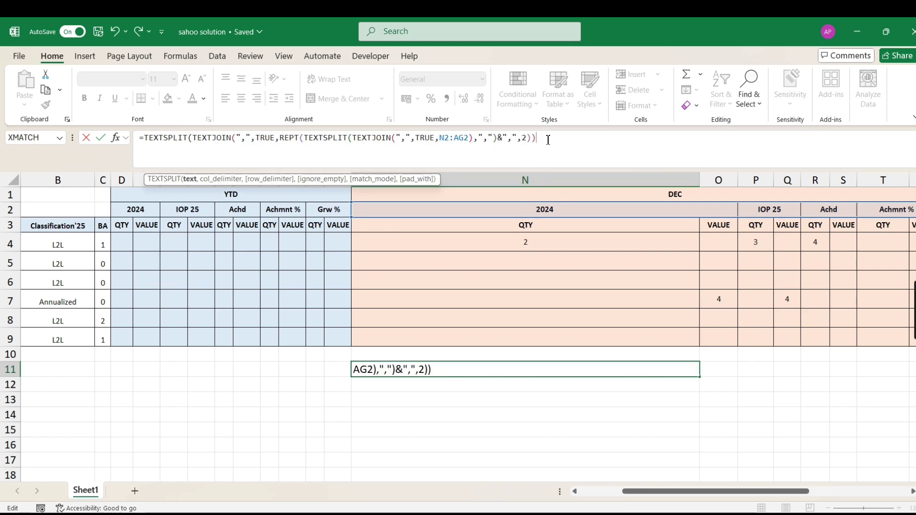
{"action": "type", "text": ",\","}
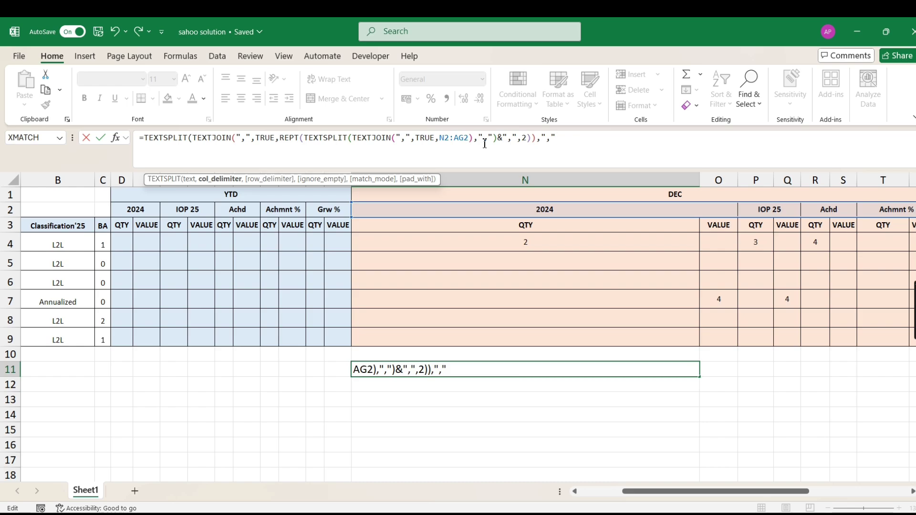
{"action": "type", "text": ")"}
{"action": "key", "text": "Return"}
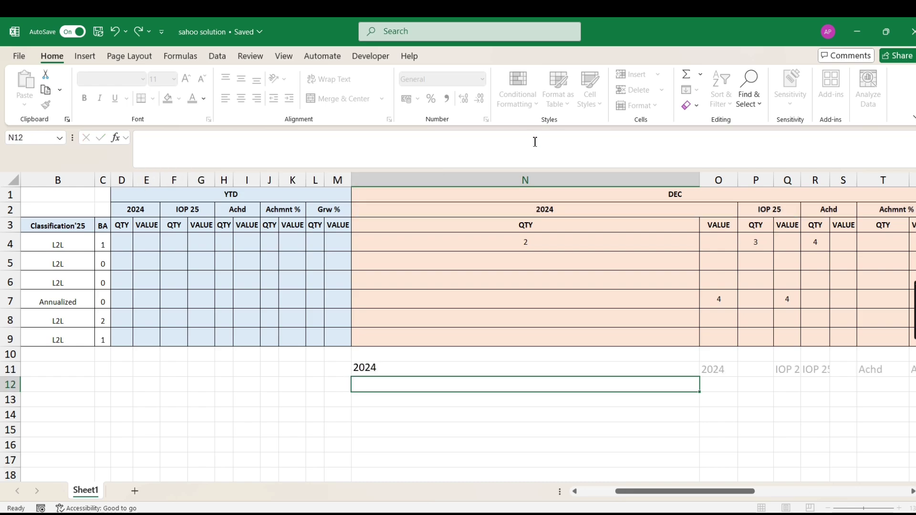
- Examine the values spilled into cells N11 to P11
{"action": "key", "text": "Up"}
{"action": "key", "text": "Right"}
{"action": "key", "text": "Right"}
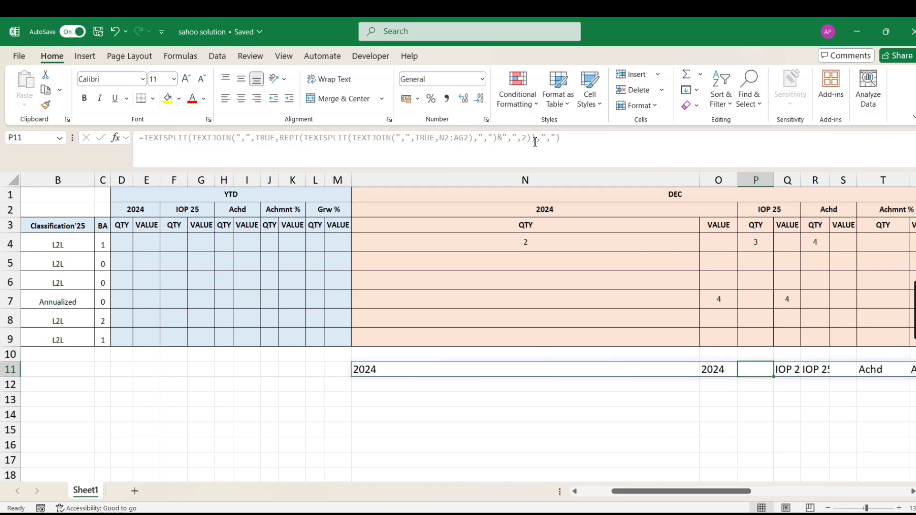
{"action": "key", "text": "Left"}
{"action": "key", "text": "Left"}
{"action": "key", "text": "Right"}
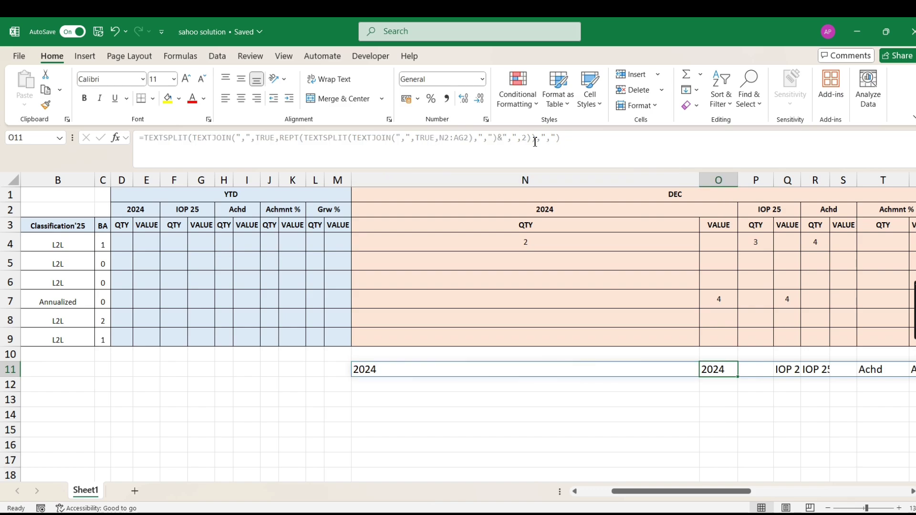
{"action": "key", "text": "Left"}
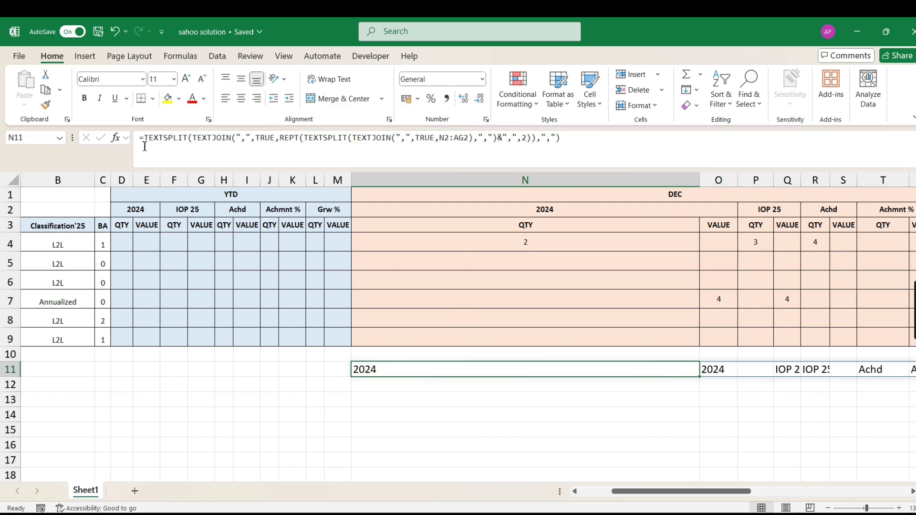
- Wrap the N11 formula in FILTER, using a copy of the same TEXTSPLIT expression followed by <>"" as the include condition
{"action": "left_click_drag", "start_coordinate": [145, 143], "coordinate": [619, 147]}
{"action": "key", "text": "ctrl+c"}
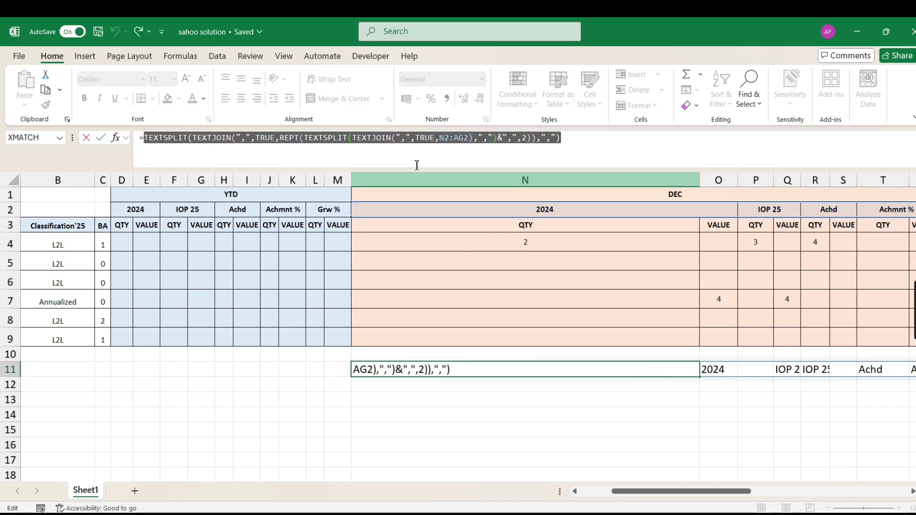
{"action": "left_click", "coordinate": [143, 139]}
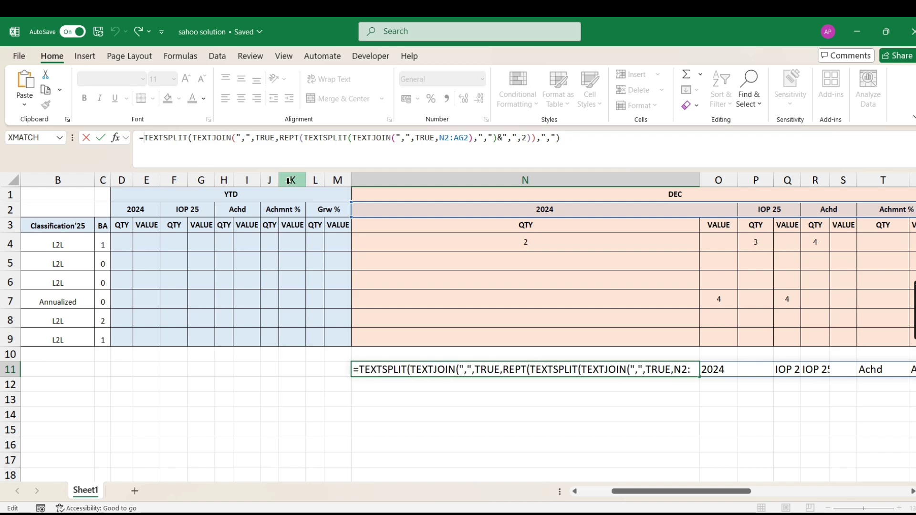
{"action": "type", "text": "FILTER("}
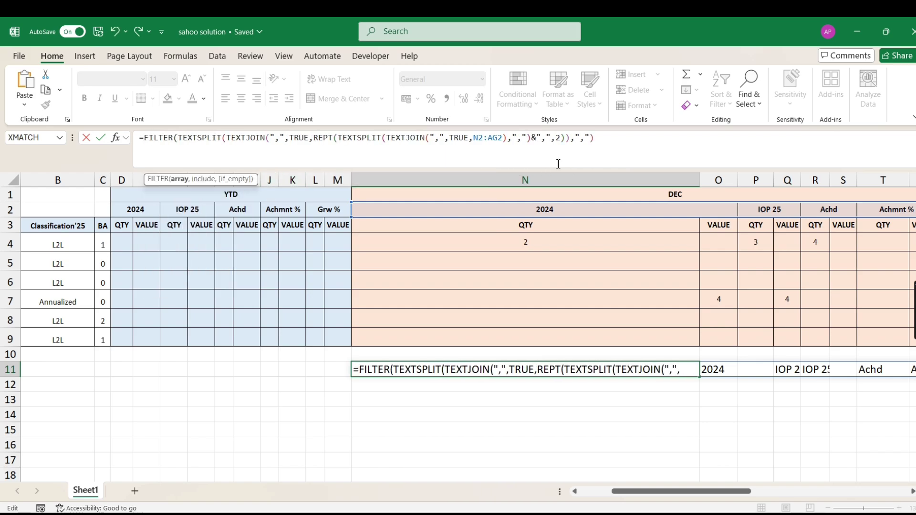
{"action": "left_click", "coordinate": [614, 140]}
{"action": "type", "text": ","}
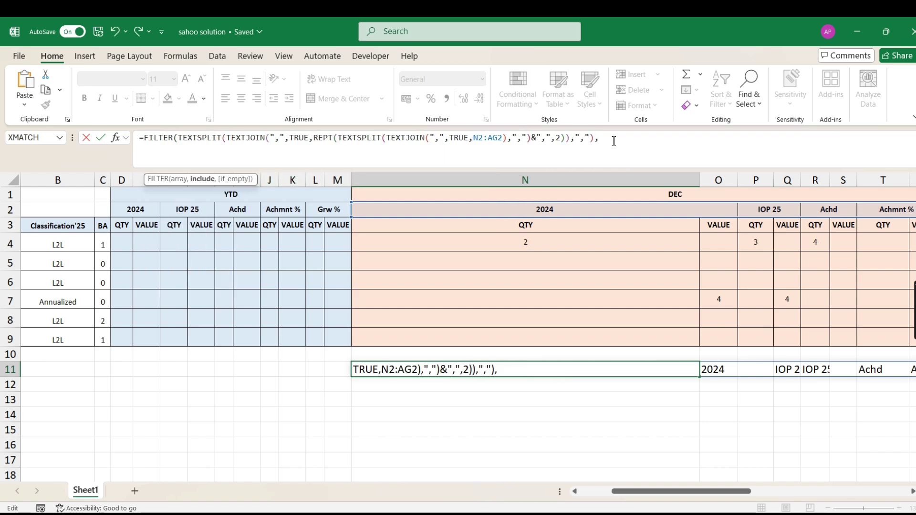
{"action": "key", "text": "ctrl+v"}
{"action": "type", "text": "<>\"\")"}
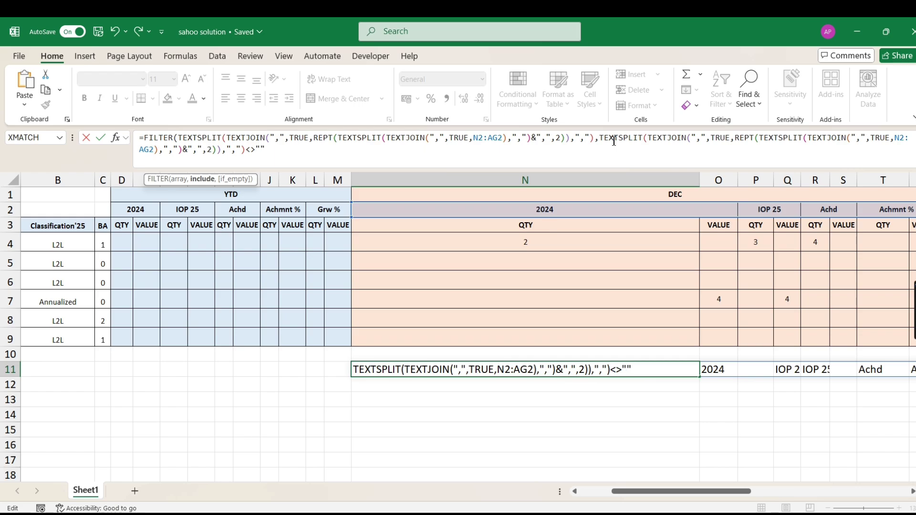
{"action": "key", "text": "Return"}
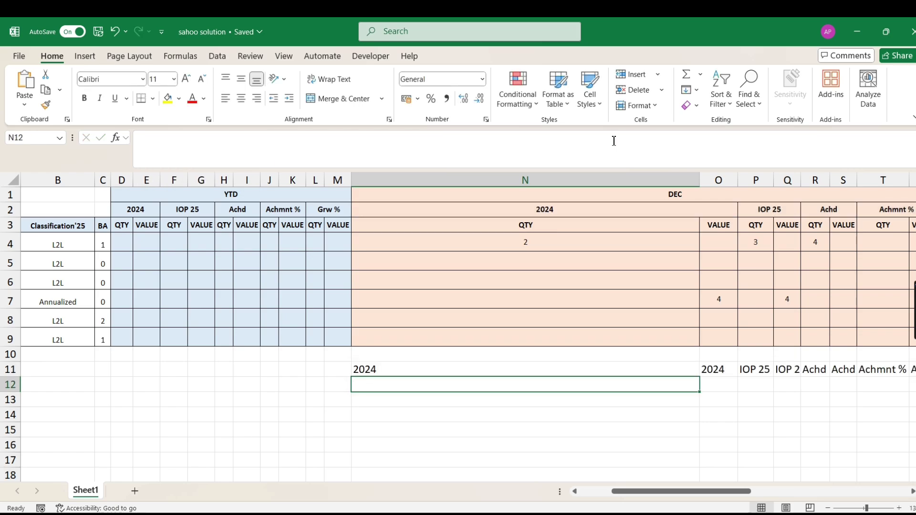
- Autofit the widths of columns N through AG
{"action": "key", "text": "Up"}
{"action": "left_click_drag", "start_coordinate": [692, 180], "coordinate": [637, 226]}
{"action": "double_click", "coordinate": [639, 185]}
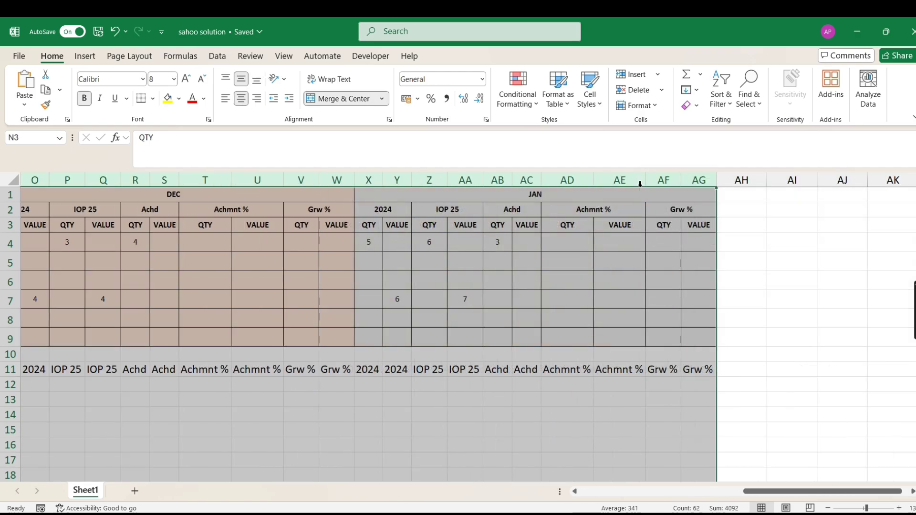
- Examine the repeated headers spilled across row 11 against the DEC and JAN column headers
{"action": "left_click", "coordinate": [300, 370]}
{"action": "key", "text": "Left"}
{"action": "key", "text": "Left"}
{"action": "key", "text": "Left"}
{"action": "key", "text": "Left"}
{"action": "key", "text": "Left"}
{"action": "key", "text": "Left"}
{"action": "key", "text": "Left"}
{"action": "key", "text": "Left"}
{"action": "key", "text": "Left"}
{"action": "key", "text": "Left"}
{"action": "key", "text": "Left"}
{"action": "key", "text": "Left"}
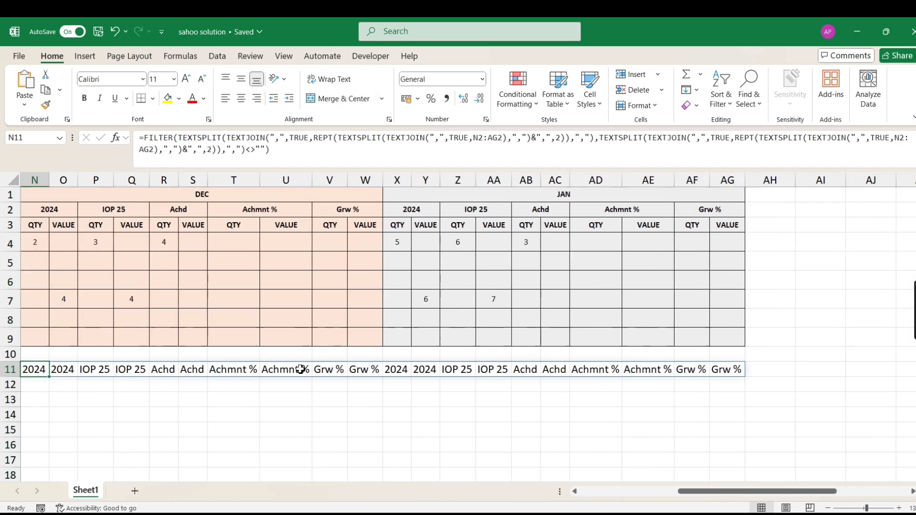
{"action": "key", "text": "Right"}
{"action": "key", "text": "Right"}
{"action": "key", "text": "Right"}
{"action": "key", "text": "Right"}
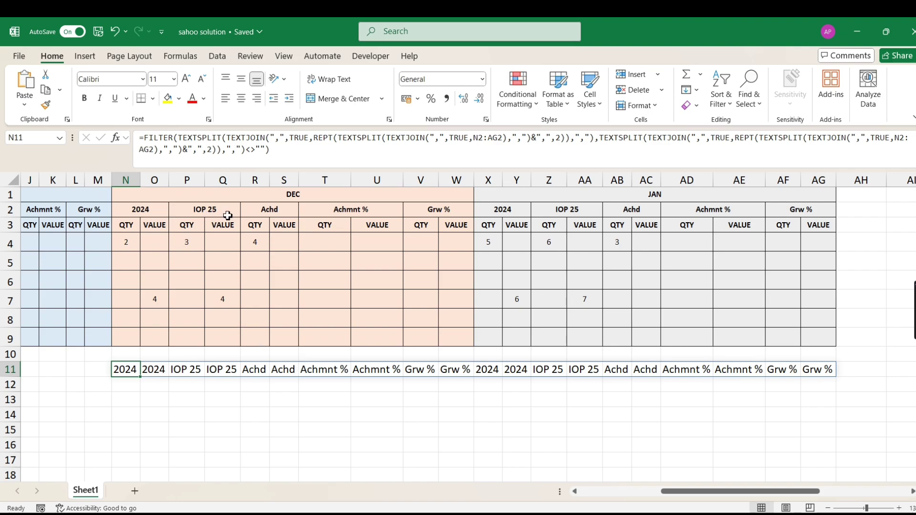
- Copy the whole N11 formula text except its equals sign, leave the formula unchanged and select cell D4
{"action": "left_click_drag", "start_coordinate": [739, 491], "coordinate": [658, 491]}
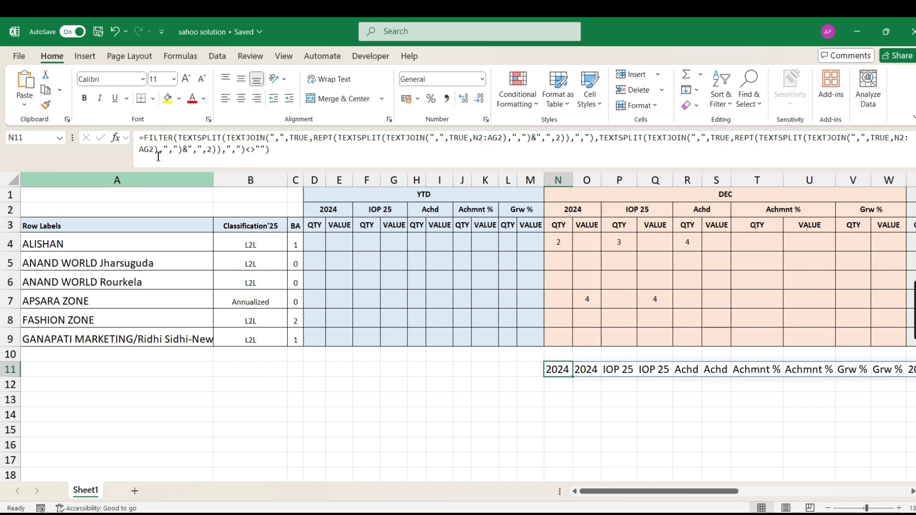
{"action": "left_click_drag", "start_coordinate": [145, 138], "coordinate": [293, 158]}
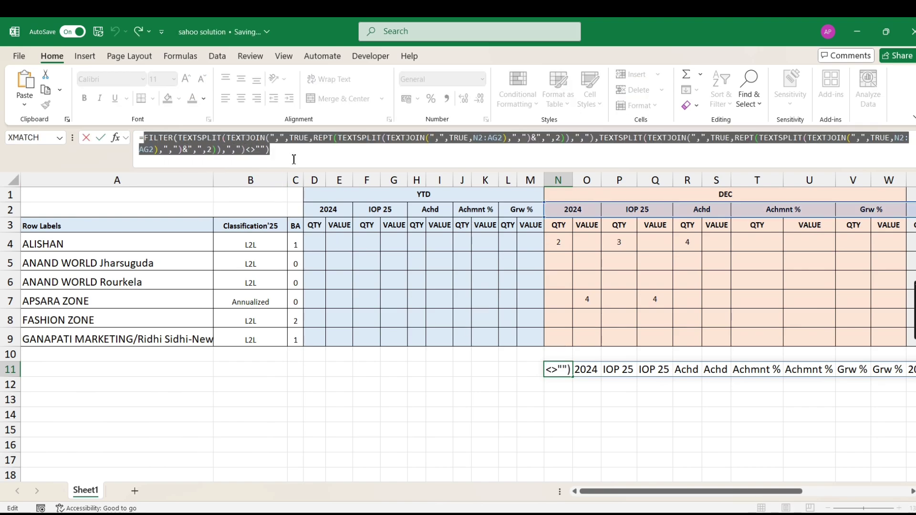
{"action": "key", "text": "Escape"}
{"action": "left_click", "coordinate": [318, 246]}
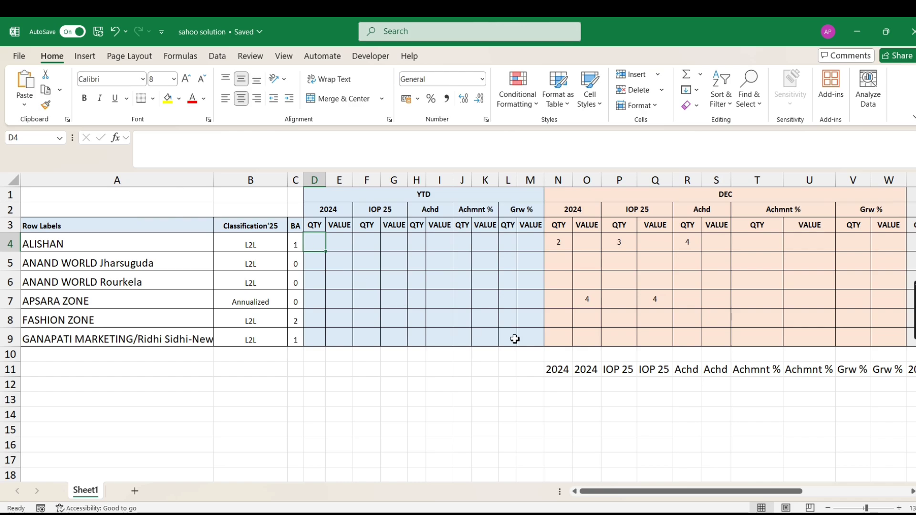
- Widen column N slightly so the alignment of the spilled 2024 header in N11 can be judged
{"action": "left_click", "coordinate": [554, 370]}
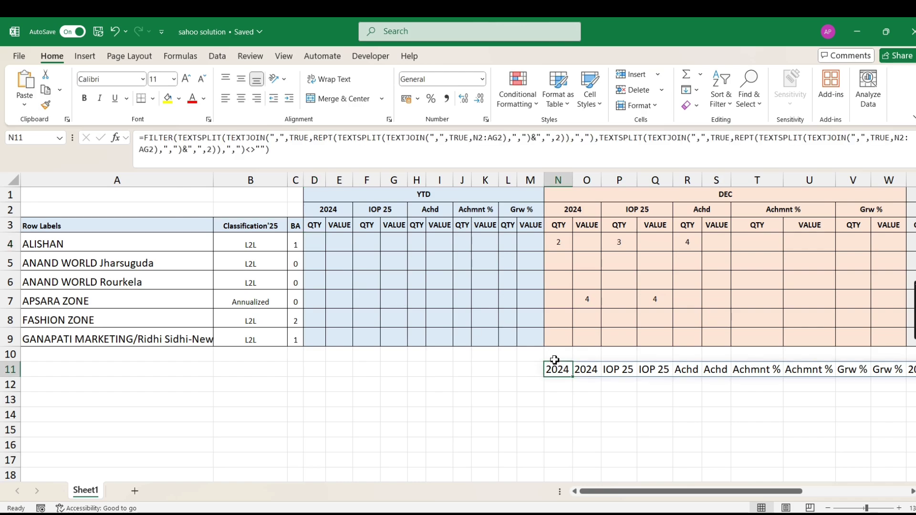
{"action": "left_click_drag", "start_coordinate": [572, 180], "coordinate": [586, 181]}
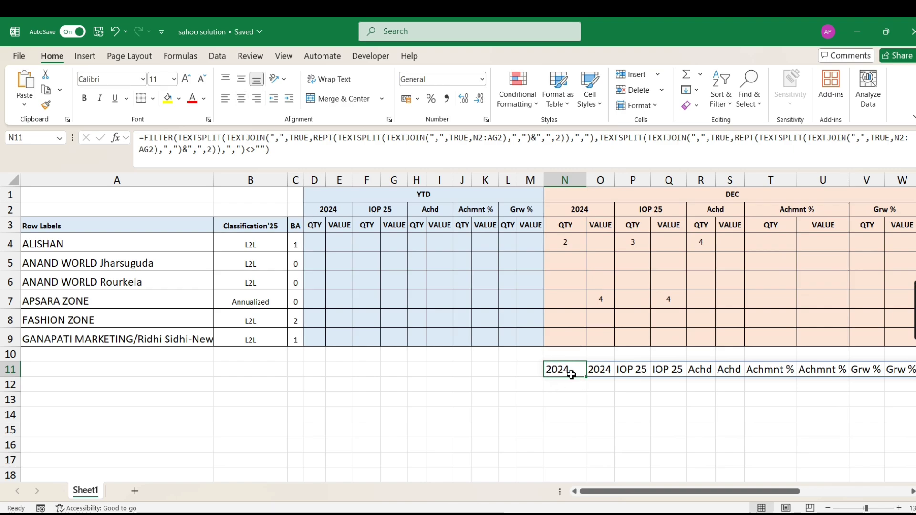
- Enter 2024 in N13 to compare its alignment with the spilled header in N11, and clear N13 again
{"action": "left_click", "coordinate": [569, 398]}
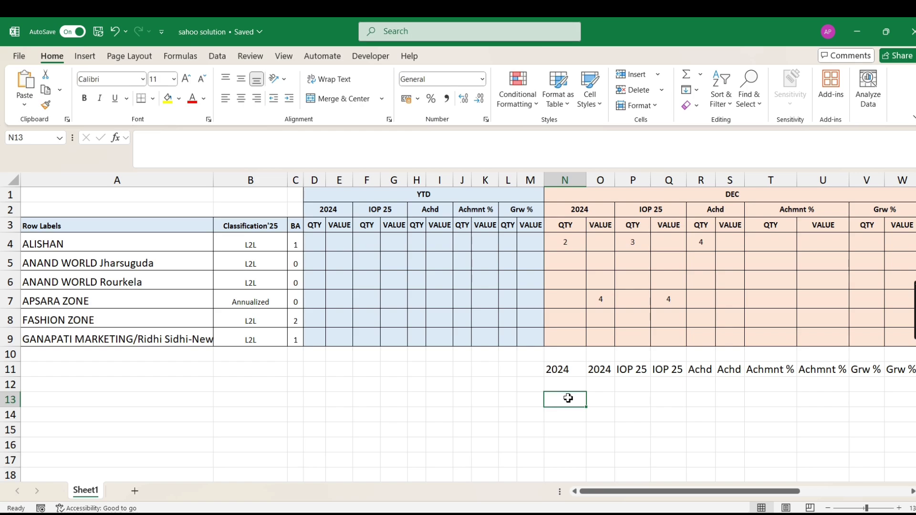
{"action": "type", "text": "2024"}
{"action": "key", "text": "Tab"}
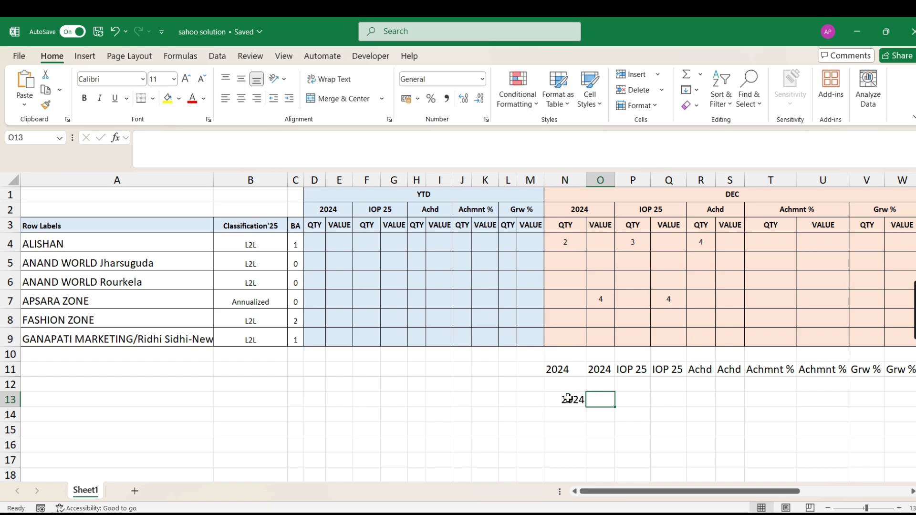
{"action": "left_click", "coordinate": [566, 399]}
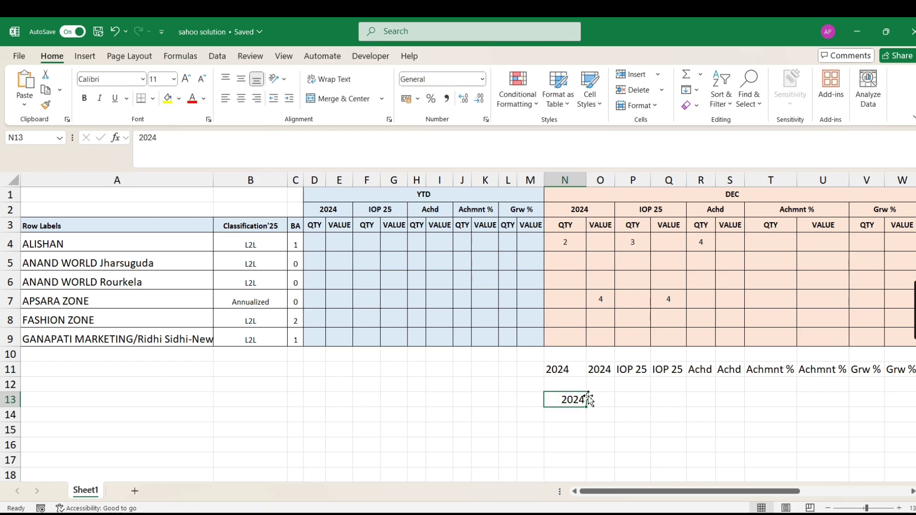
{"action": "key", "text": "Delete"}
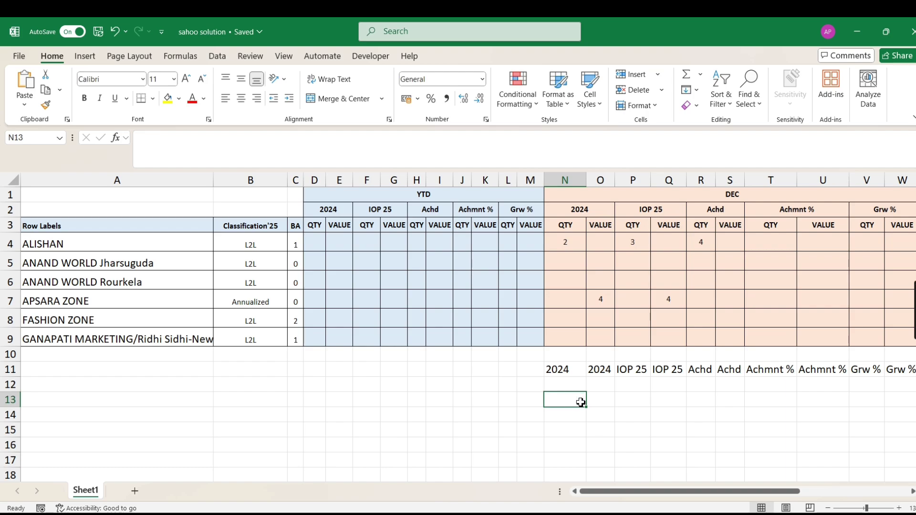
{"action": "left_click", "coordinate": [576, 371]}
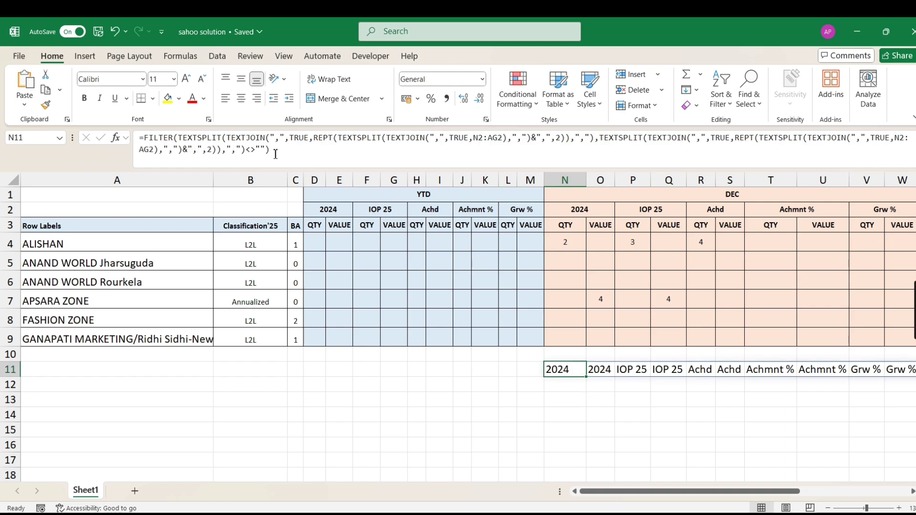
{"action": "key", "text": "ctrl+z"}
{"action": "key", "text": "Delete"}
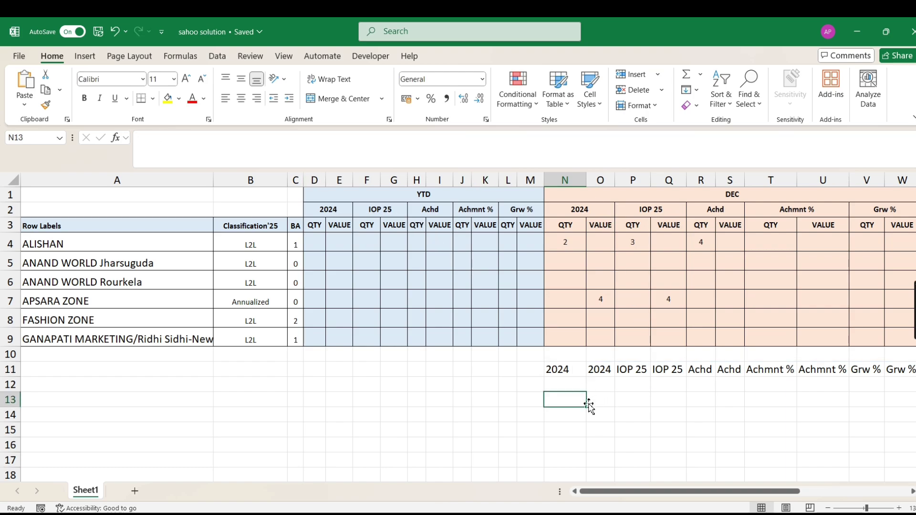
- Remove the centre alignment from the 2024 header in D2 to see its default alignment, and restore it
{"action": "left_click", "coordinate": [330, 211]}
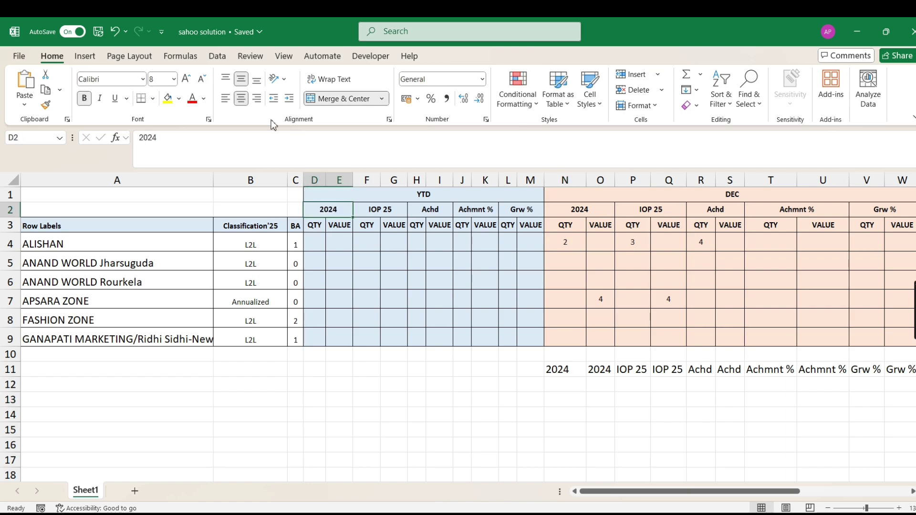
{"action": "left_click", "coordinate": [242, 99]}
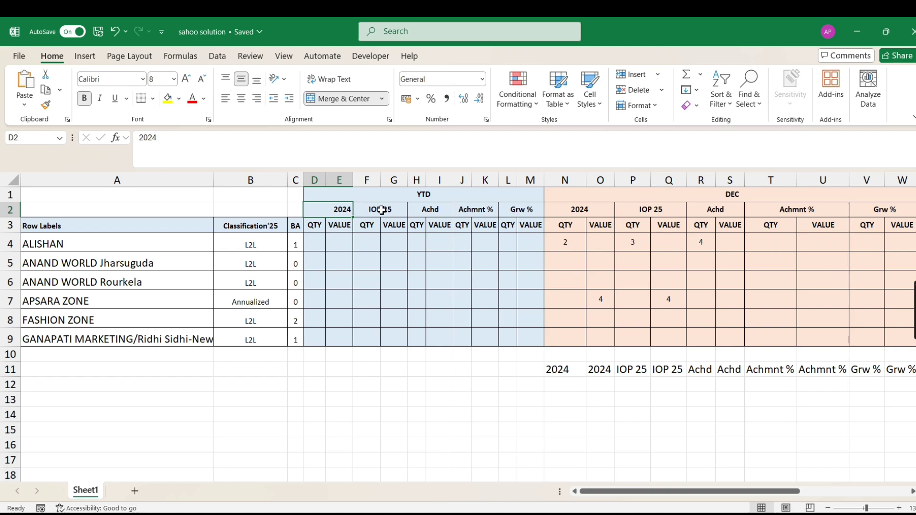
{"action": "left_click", "coordinate": [242, 99]}
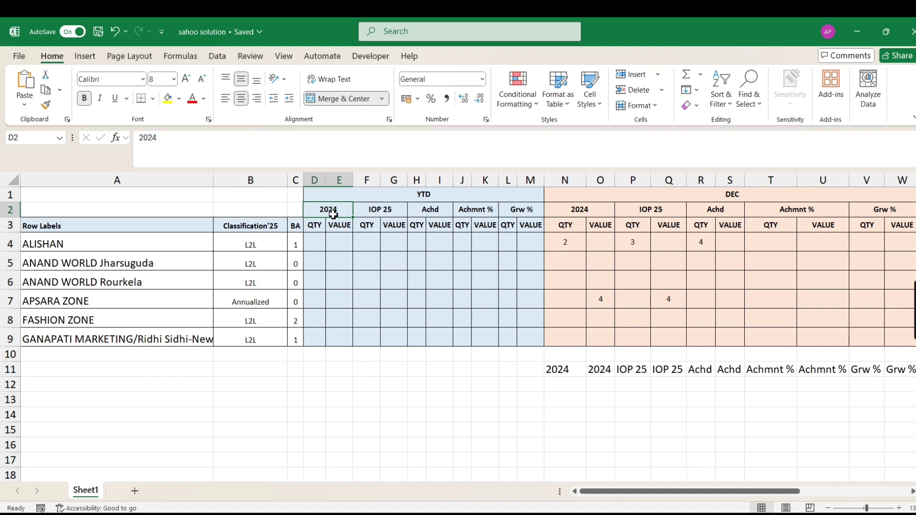
- Compare the alignment of the spilled headers in N11 and P11, and centre cell N11 horizontally
{"action": "left_click", "coordinate": [547, 369]}
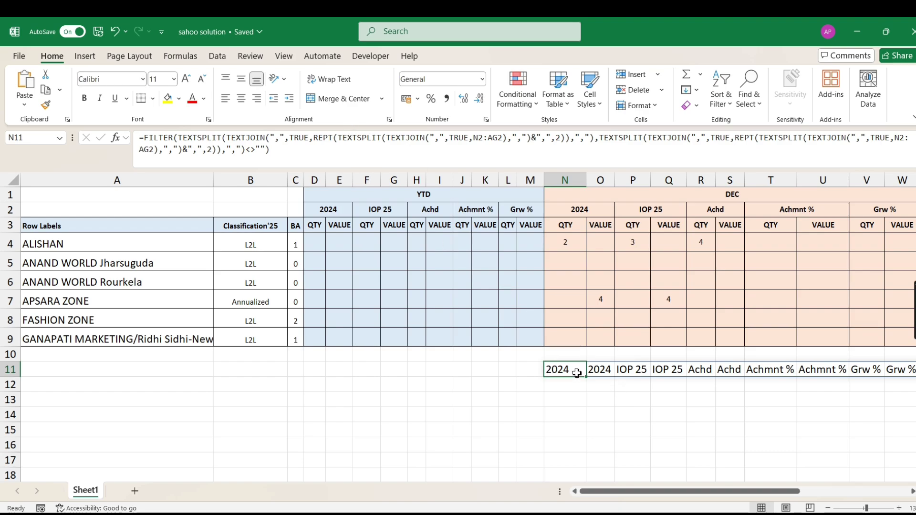
{"action": "left_click", "coordinate": [632, 372]}
{"action": "left_click", "coordinate": [581, 371]}
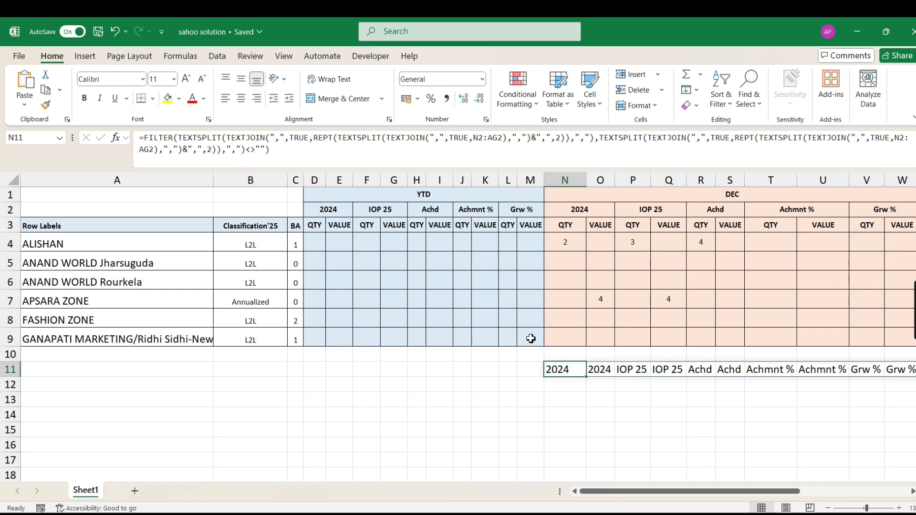
{"action": "left_click", "coordinate": [241, 98]}
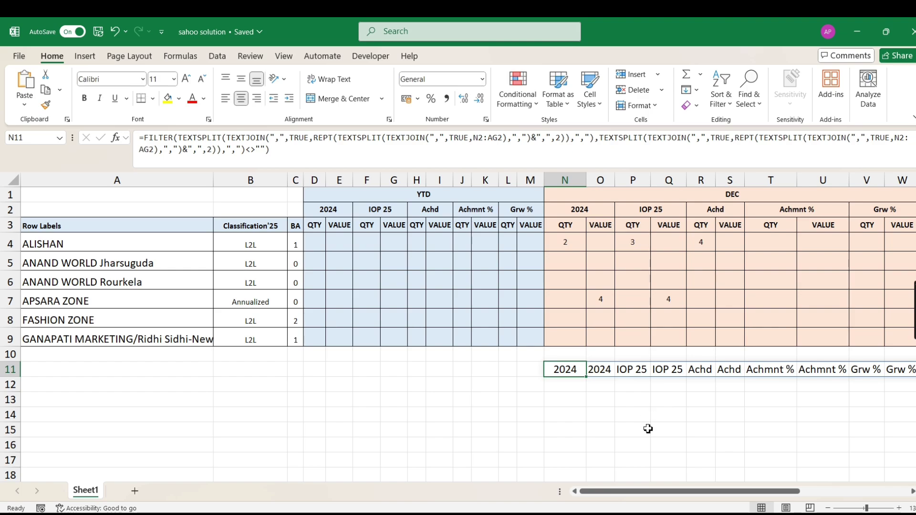
- Switch to Chrome, open lmech.courses.store in a new tab and look through the popular courses
{"action": "mouse_move", "coordinate": [599, 514]}
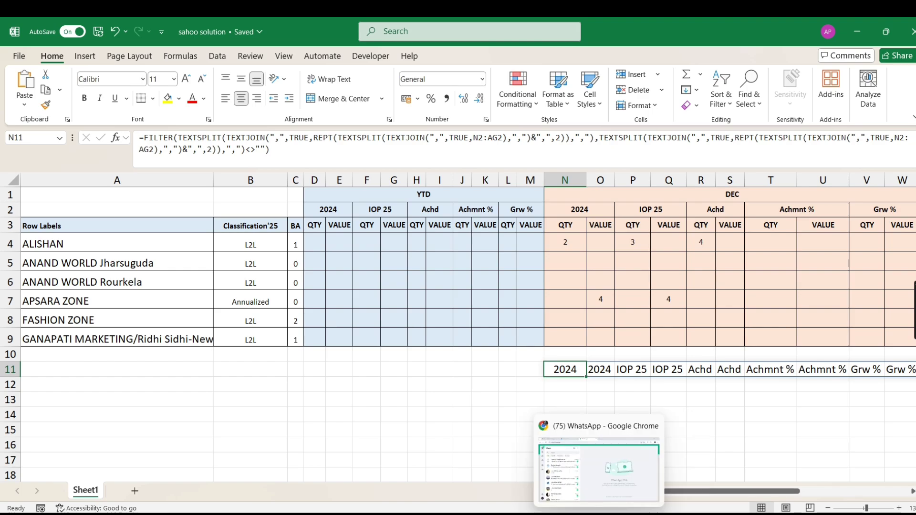
{"action": "left_click", "coordinate": [598, 469]}
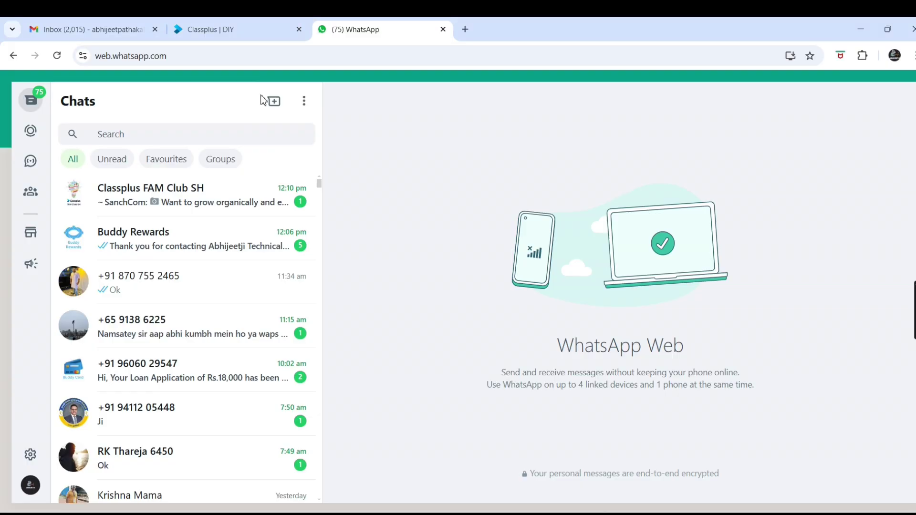
{"action": "left_click", "coordinate": [466, 29]}
{"action": "type", "text": "lmech.courses.store"}
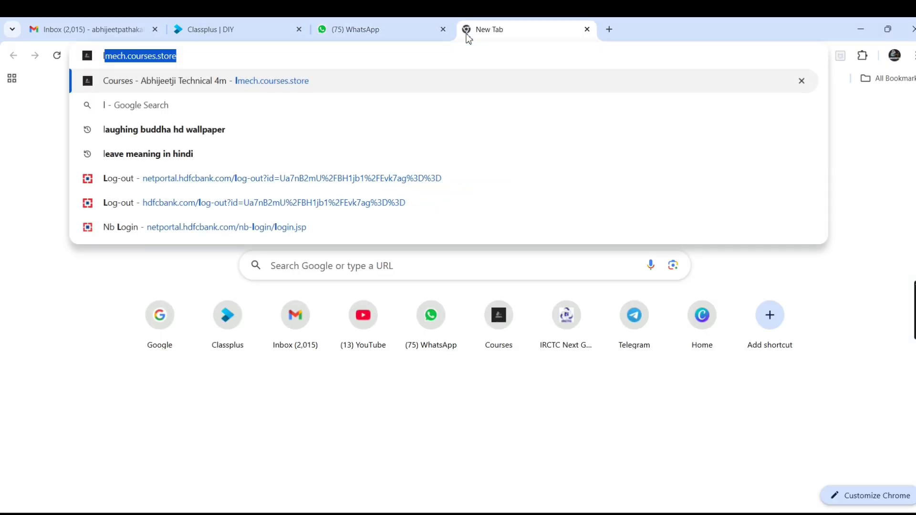
{"action": "key", "text": "Return"}
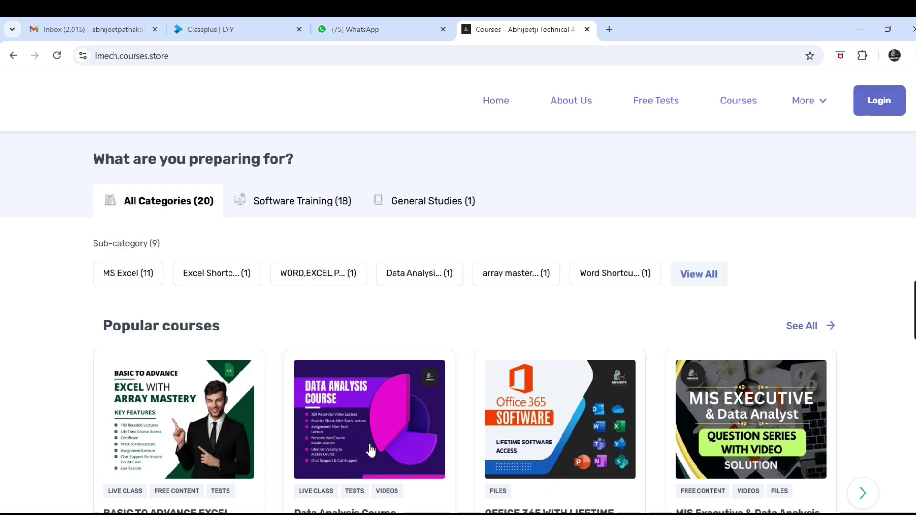
{"action": "left_click", "coordinate": [863, 495]}
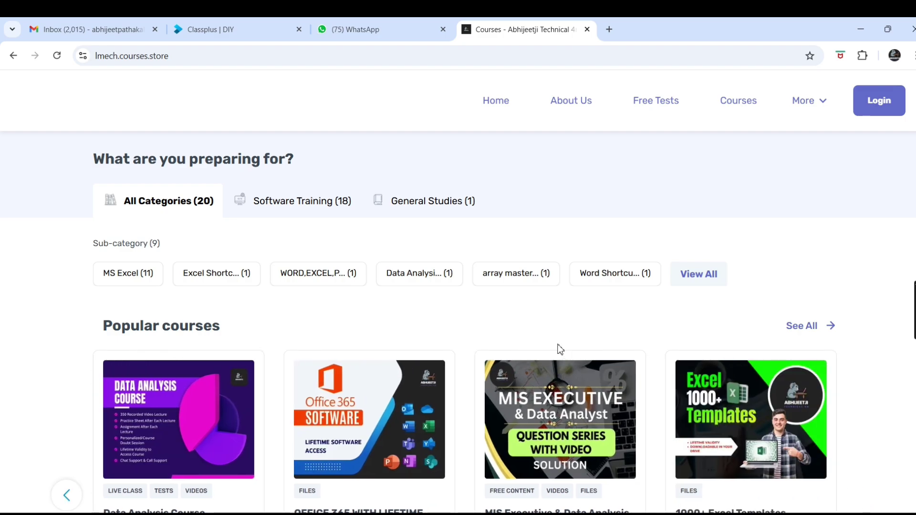
- Switch back to Excel and copy the FILTER expression from N11 without its equals sign, leaving the cell unchanged
{"action": "key", "text": "alt+Tab"}
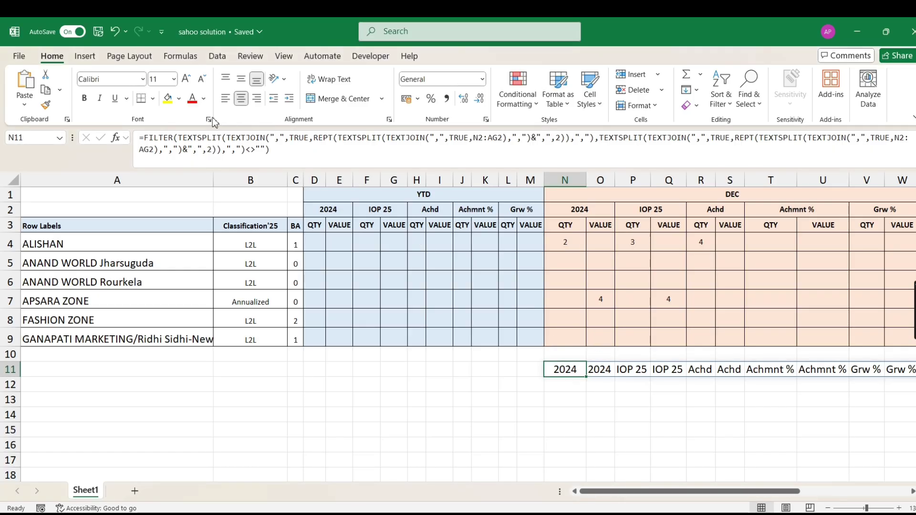
{"action": "left_click", "coordinate": [143, 139]}
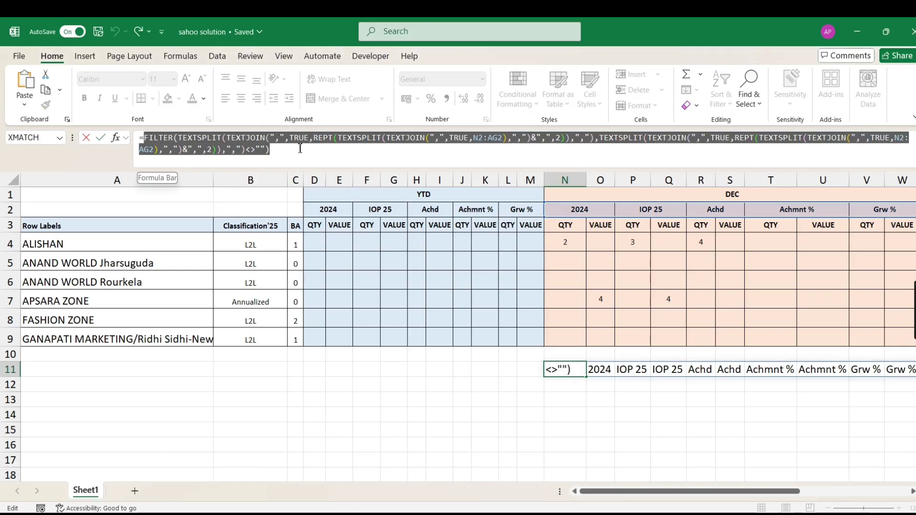
{"action": "key", "text": "Escape"}
- Start a SUMPRODUCT formula in D4 with an opening bracket and the absolute header range $N$3:$AG$3
{"action": "left_click", "coordinate": [315, 245]}
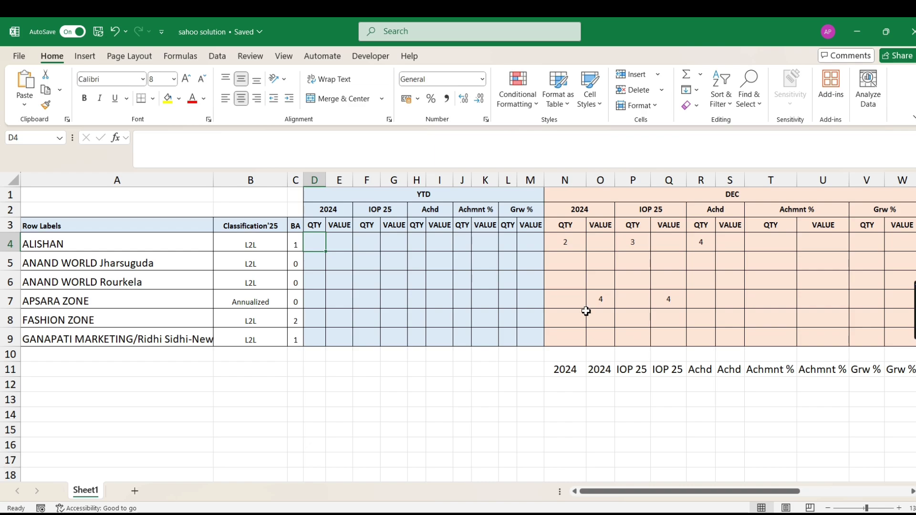
{"action": "type", "text": "=sump"}
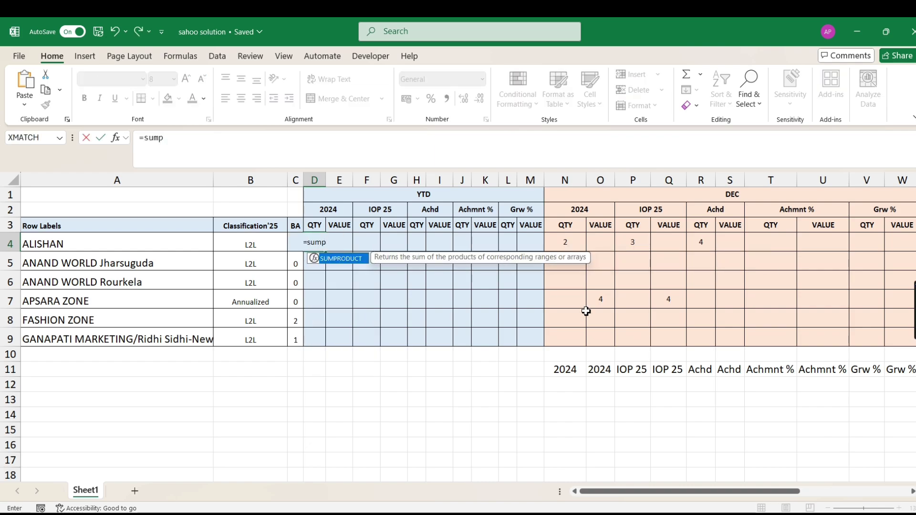
{"action": "key", "text": "Tab"}
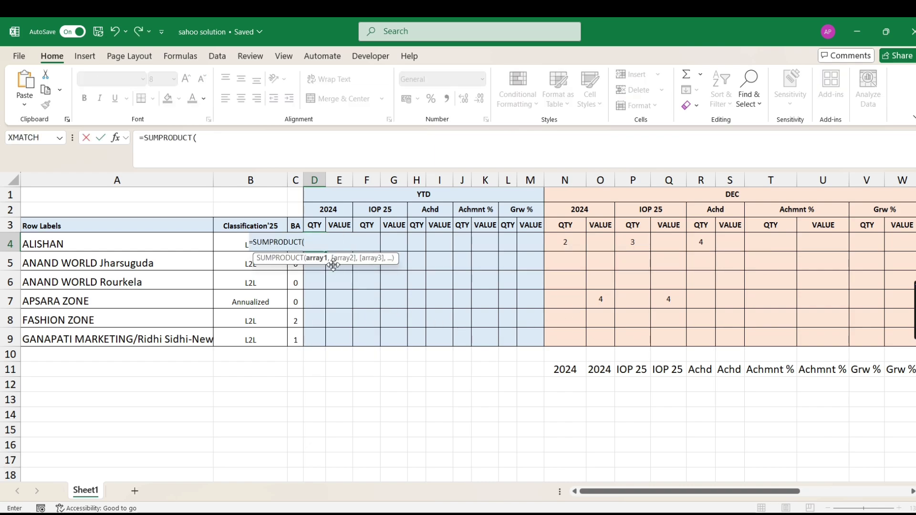
{"action": "type", "text": "("}
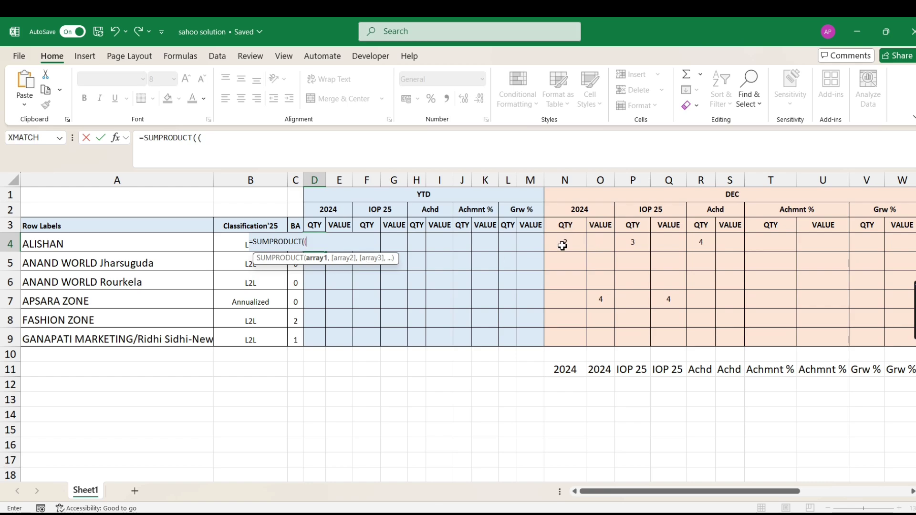
{"action": "left_click", "coordinate": [563, 228]}
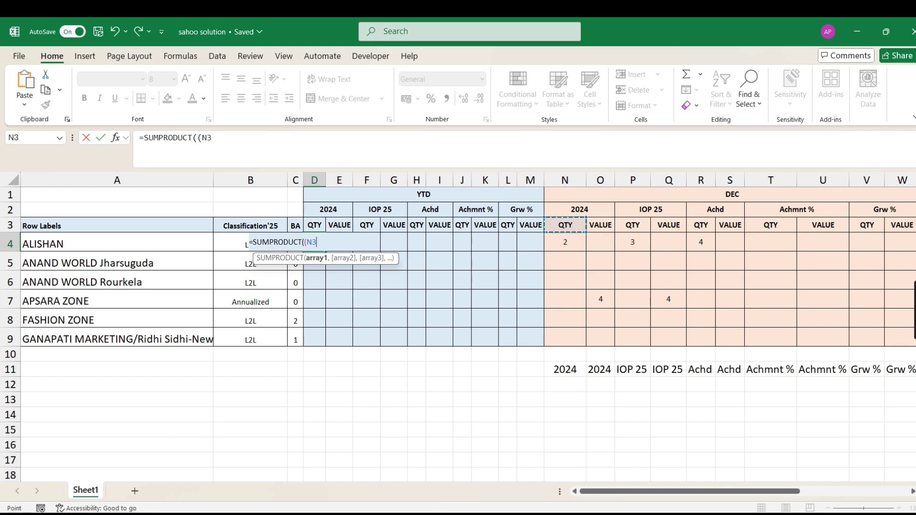
{"action": "key", "text": "Up"}
{"action": "left_click_drag", "start_coordinate": [566, 225], "coordinate": [849, 225]}
{"action": "key", "text": "F4"}
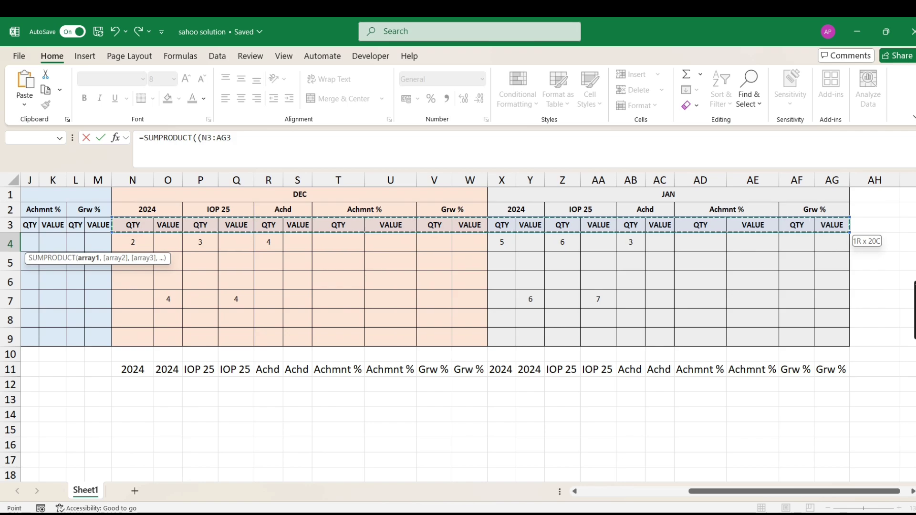
- Complete the first SUMPRODUCT condition by comparing the range with D3, locking its row as D$3, and close the bracket
{"action": "type", "text": "="}
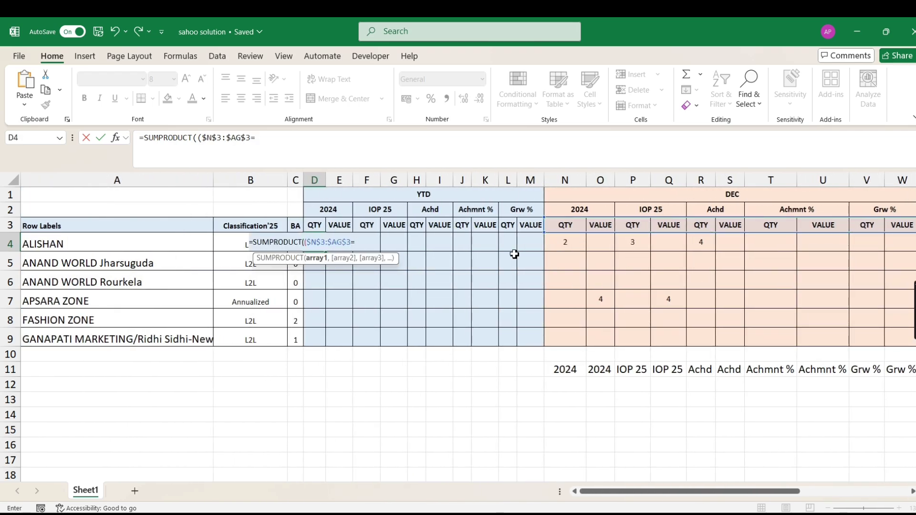
{"action": "left_click", "coordinate": [314, 228]}
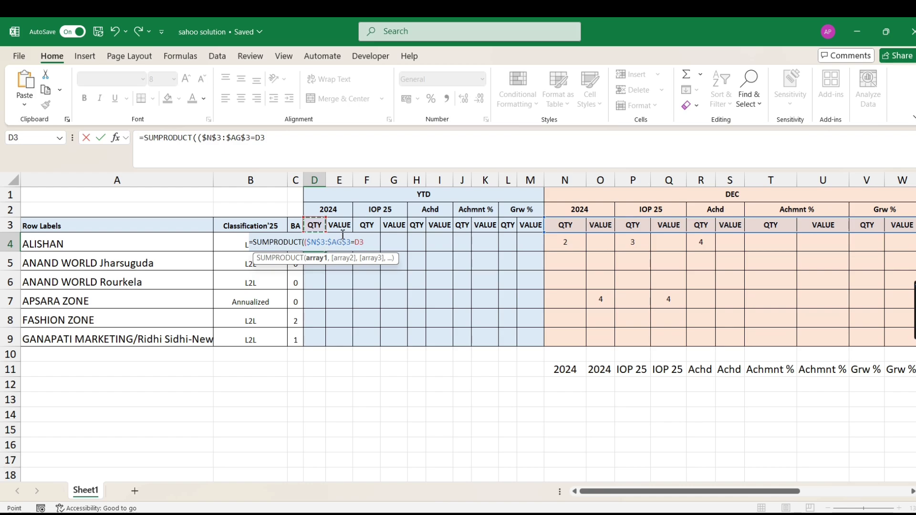
{"action": "type", "text": ")"}
{"action": "left_click", "coordinate": [262, 138]}
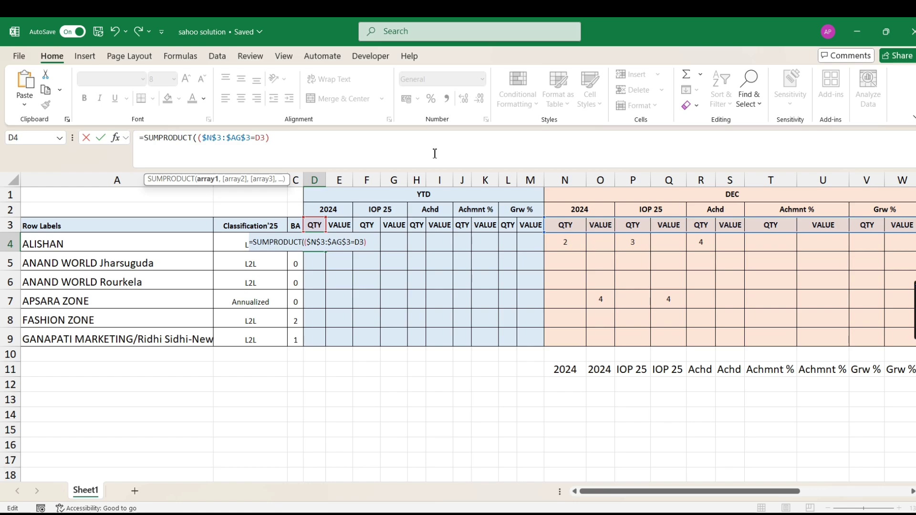
{"action": "type", "text": "$"}
- Begin a second SUMPRODUCT condition in D4 by multiplying by a bracket holding the copied FILTER expression, followed by an equals sign
{"action": "left_click", "coordinate": [368, 155]}
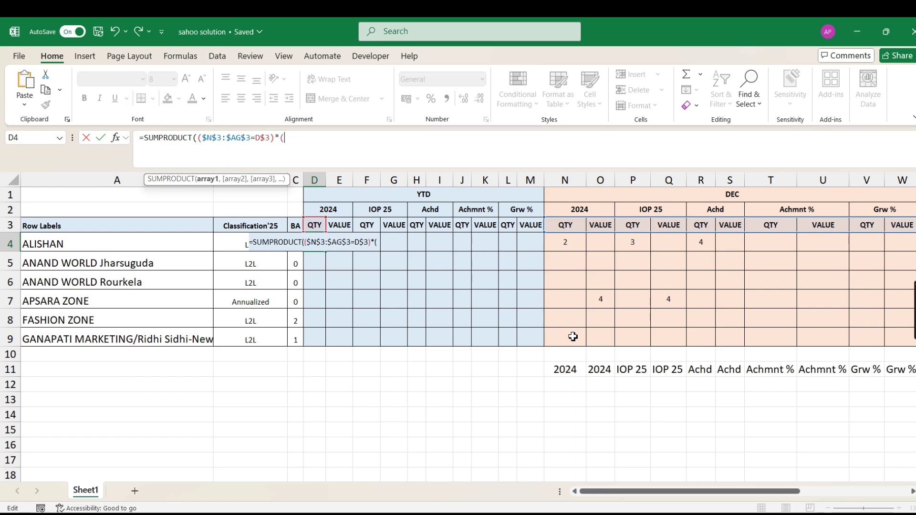
{"action": "key", "text": "ctrl+v"}
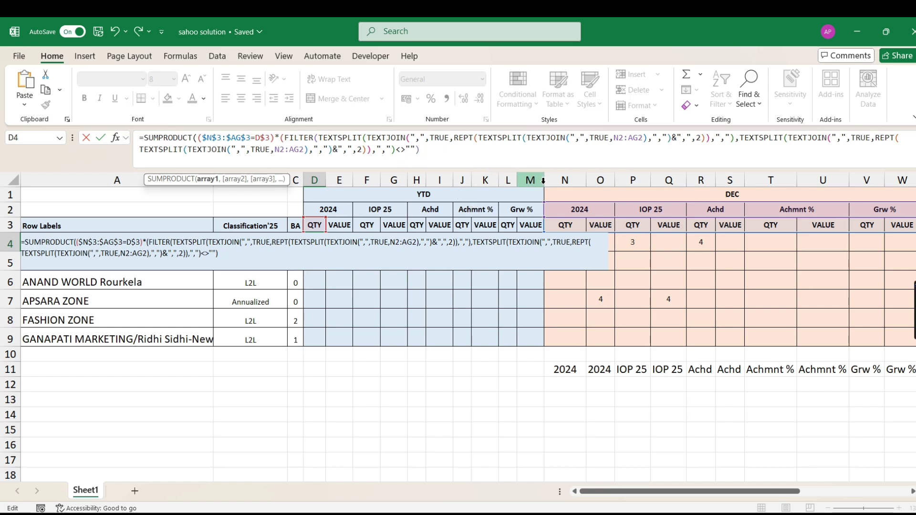
{"action": "type", "text": "="}
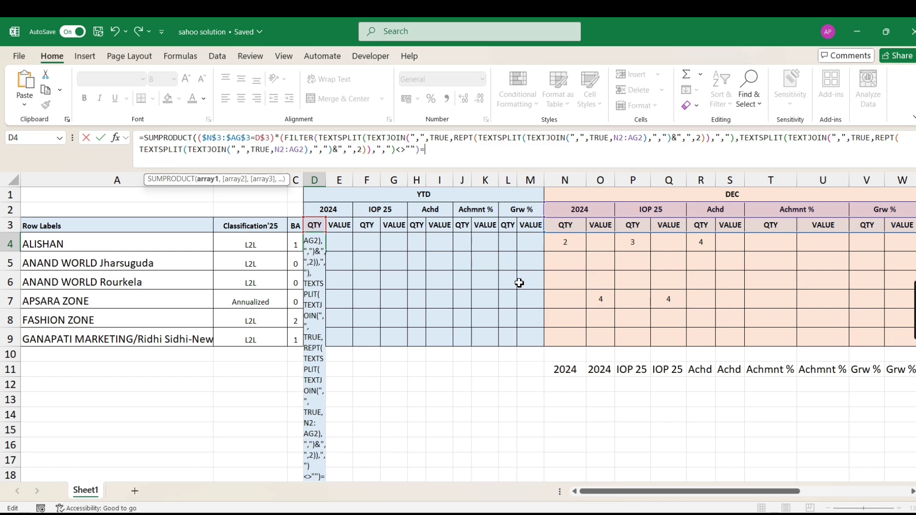
- Compare the FILTER array with IF(D2="",D2,C2) in the D4 formula
{"action": "type", "text": "if"}
{"action": "key", "text": "Tab"}
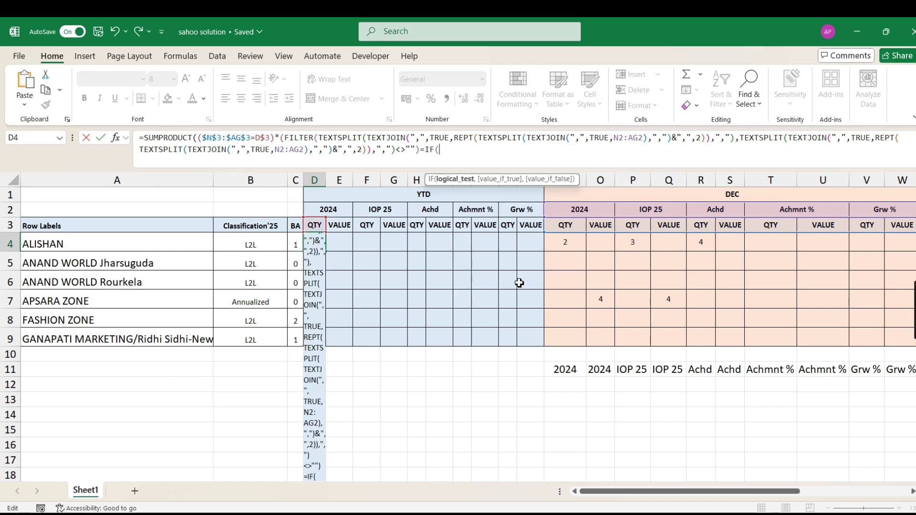
{"action": "left_click", "coordinate": [318, 212]}
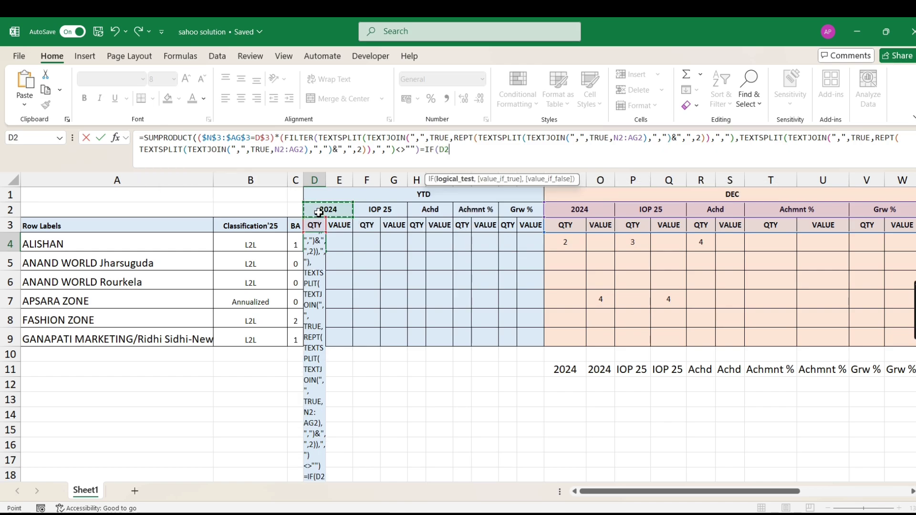
{"action": "type", "text": "=\"\""}
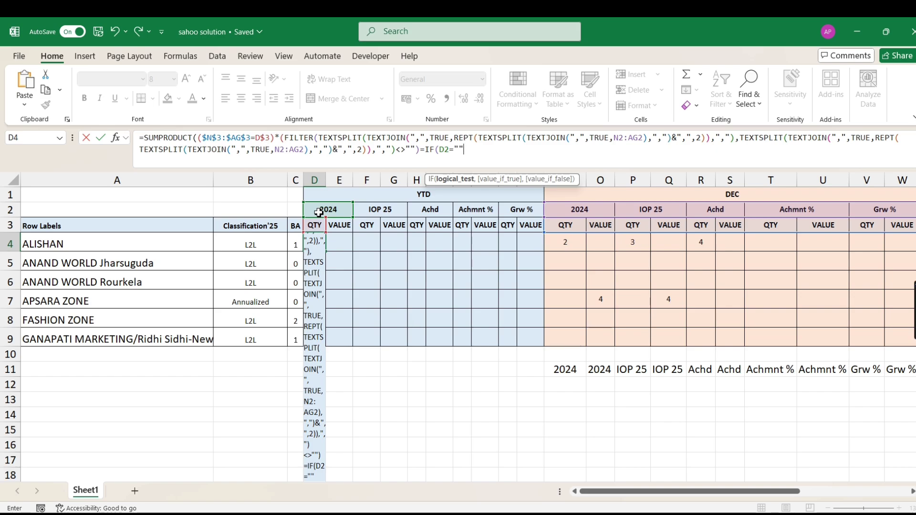
{"action": "type", "text": ","}
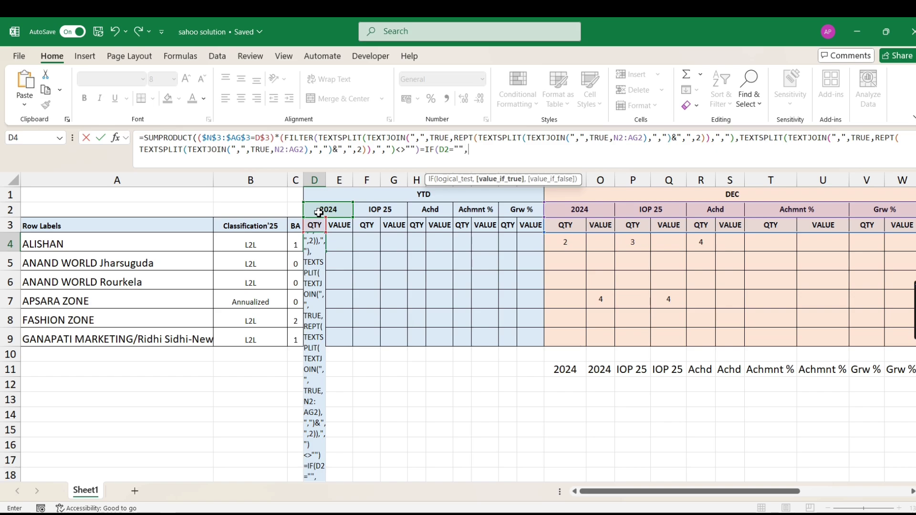
{"action": "left_click", "coordinate": [319, 212]}
{"action": "type", "text": ","}
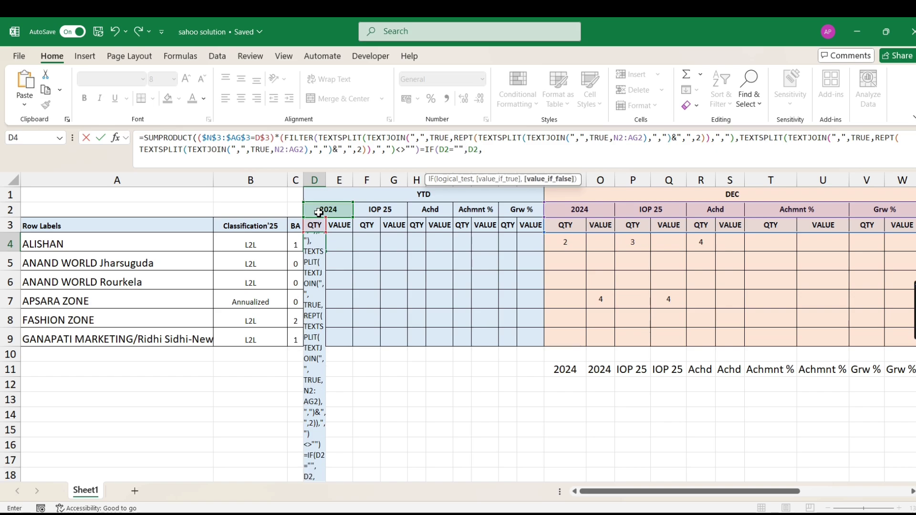
{"action": "left_click", "coordinate": [297, 210]}
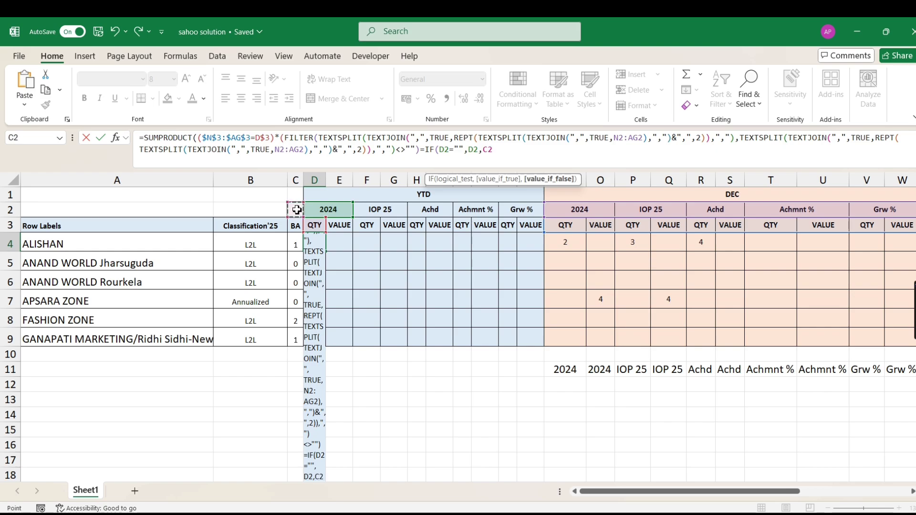
{"action": "type", "text": ")"}
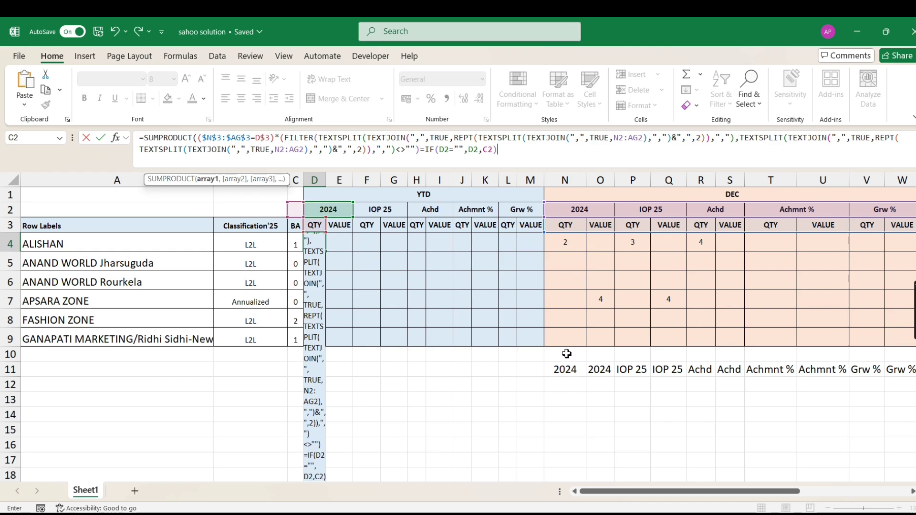
- Wrap the IF expression in a TEXT function with 0 as the format text
{"action": "left_click", "coordinate": [425, 149]}
{"action": "type", "text": "TEXT("}
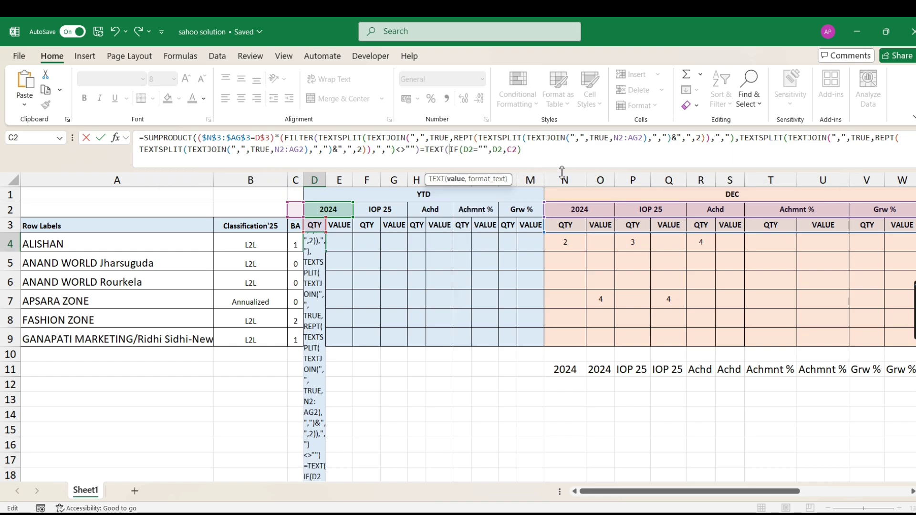
{"action": "key", "text": "End"}
{"action": "type", "text": ","}
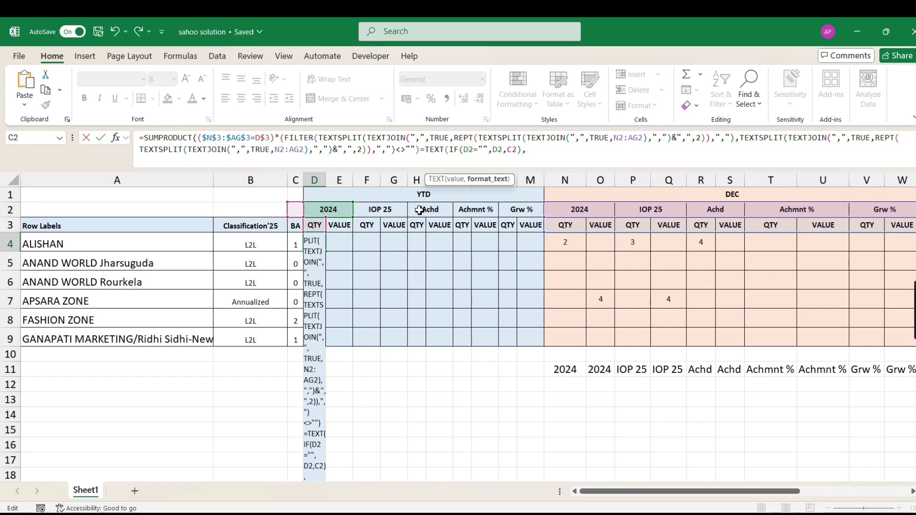
{"action": "type", "text": "0)"}
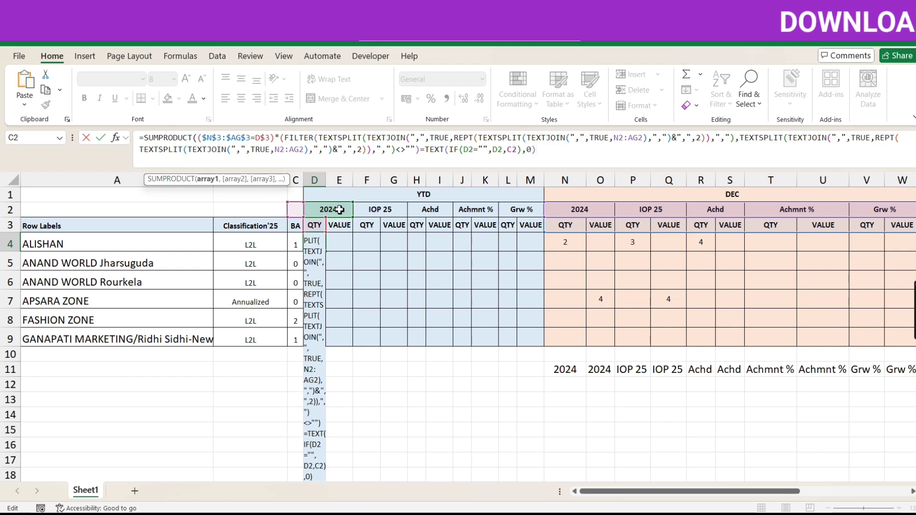
- Lock row 2 in all three IF references so they read D$2, D$2 and C$2
{"action": "left_click", "coordinate": [501, 151]}
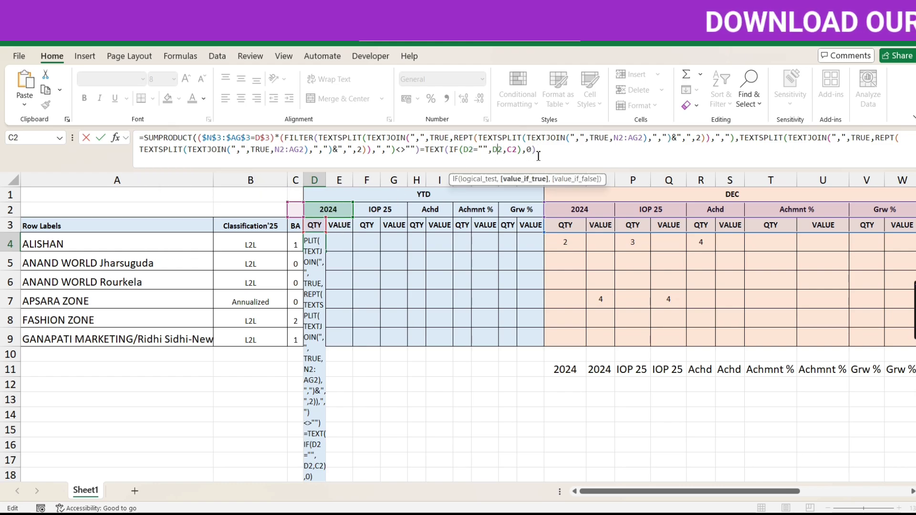
{"action": "type", "text": "$"}
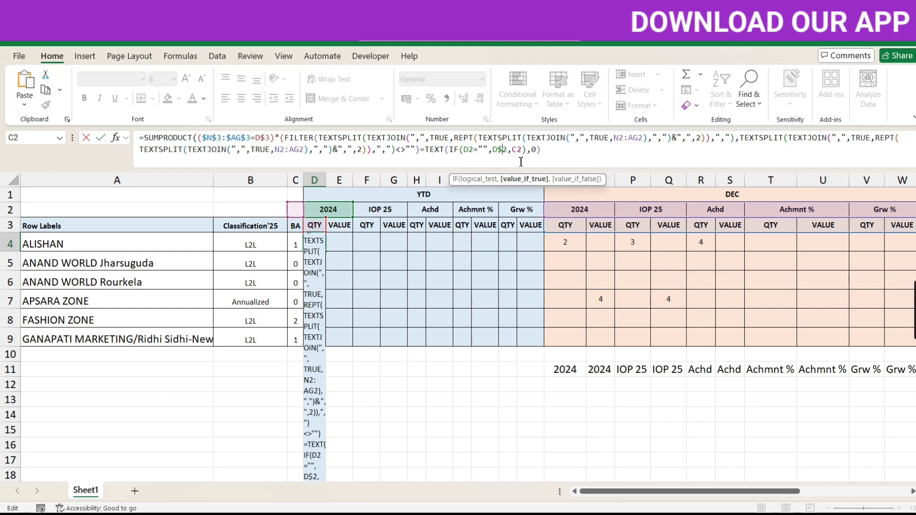
{"action": "left_click", "coordinate": [518, 151]}
{"action": "type", "text": "$"}
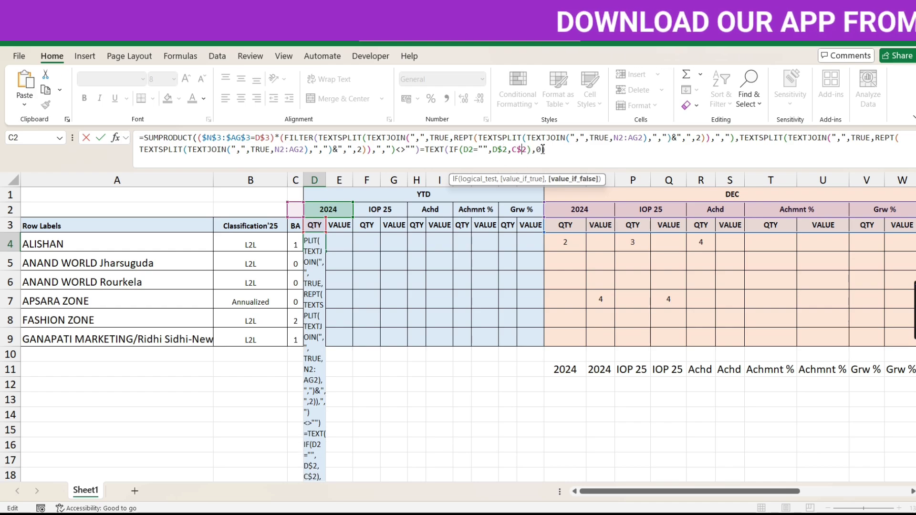
{"action": "left_click", "coordinate": [471, 151]}
{"action": "type", "text": "$"}
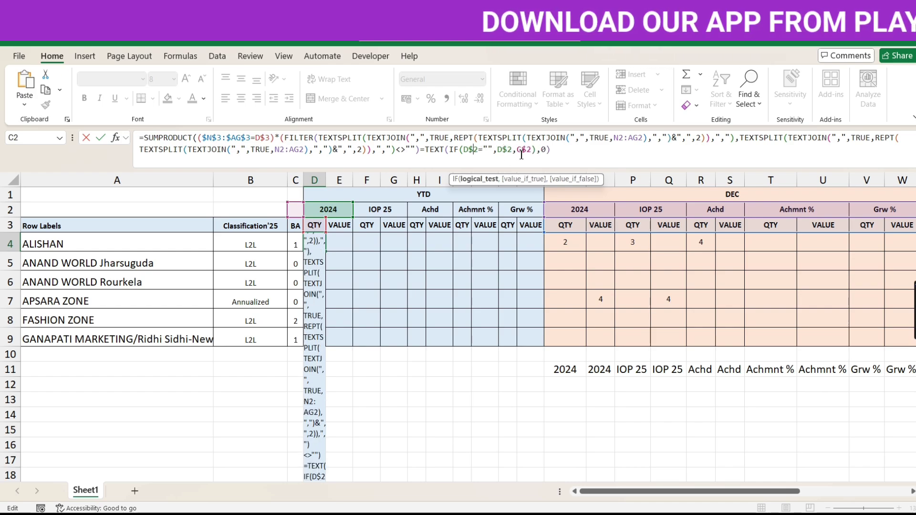
- Close the second condition, multiply it by the row 4 data range N4:AG4 and close the SUMPRODUCT
{"action": "left_click", "coordinate": [613, 164]}
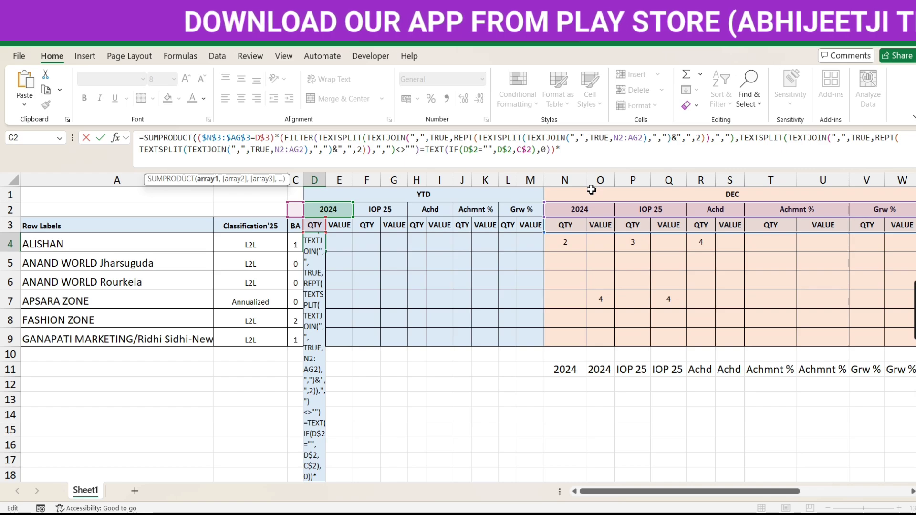
{"action": "type", "text": "("}
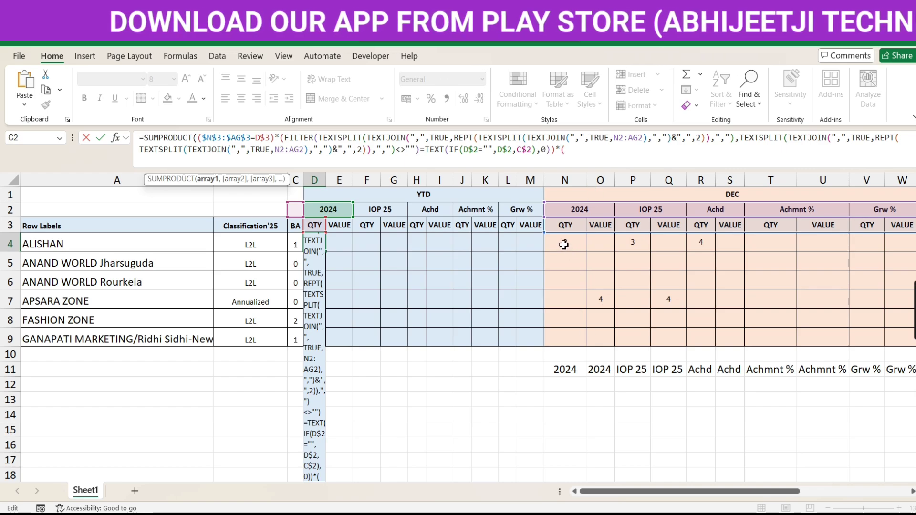
{"action": "left_click_drag", "start_coordinate": [564, 244], "coordinate": [903, 246]}
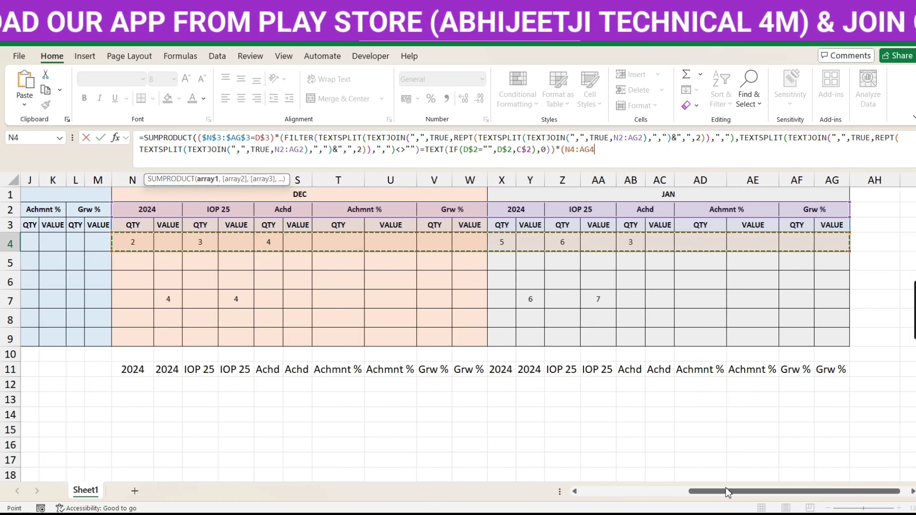
{"action": "left_click_drag", "start_coordinate": [727, 492], "coordinate": [643, 492]}
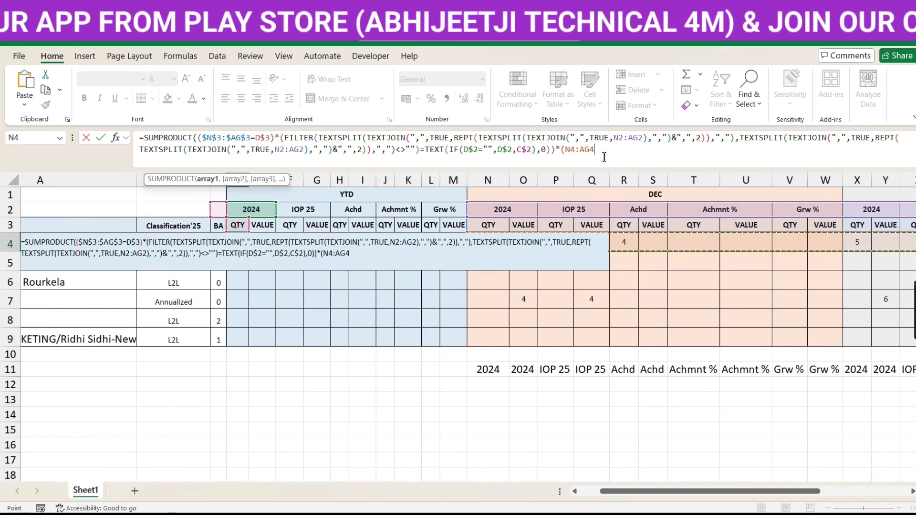
{"action": "type", "text": "))"}
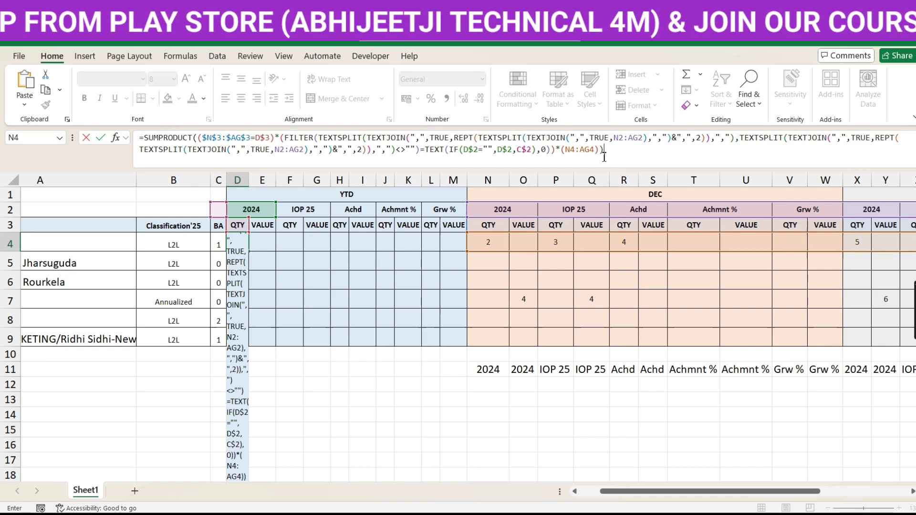
- Lock the columns of the data range so it reads $N4:$AG4
{"action": "left_click", "coordinate": [566, 150]}
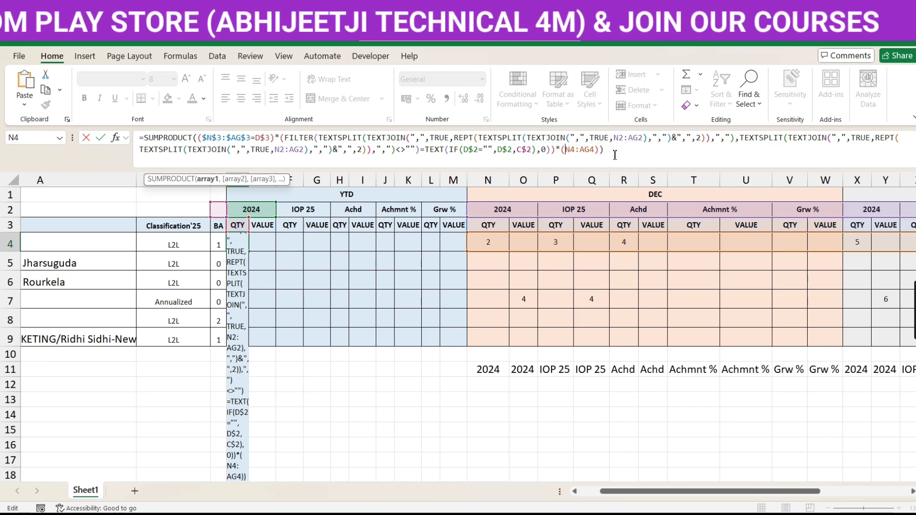
{"action": "type", "text": "$"}
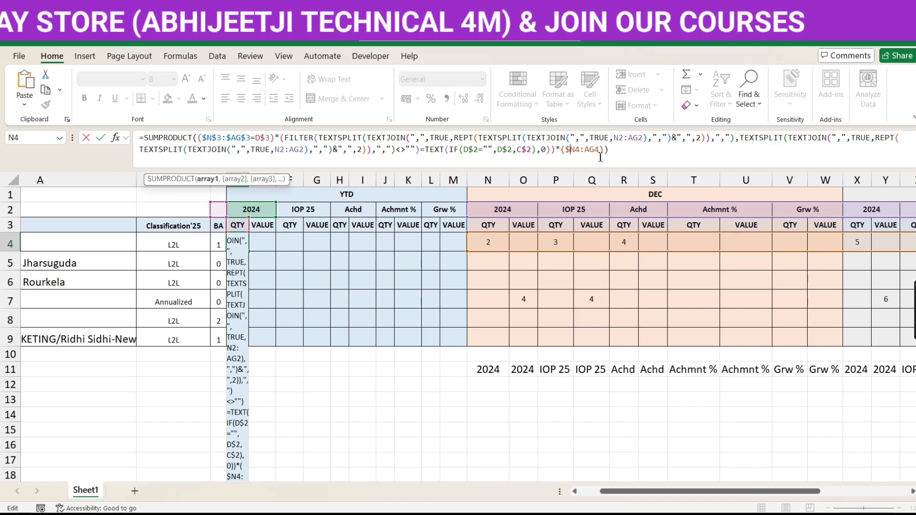
{"action": "left_click", "coordinate": [587, 149]}
{"action": "type", "text": "$"}
{"action": "key", "text": "Return"}
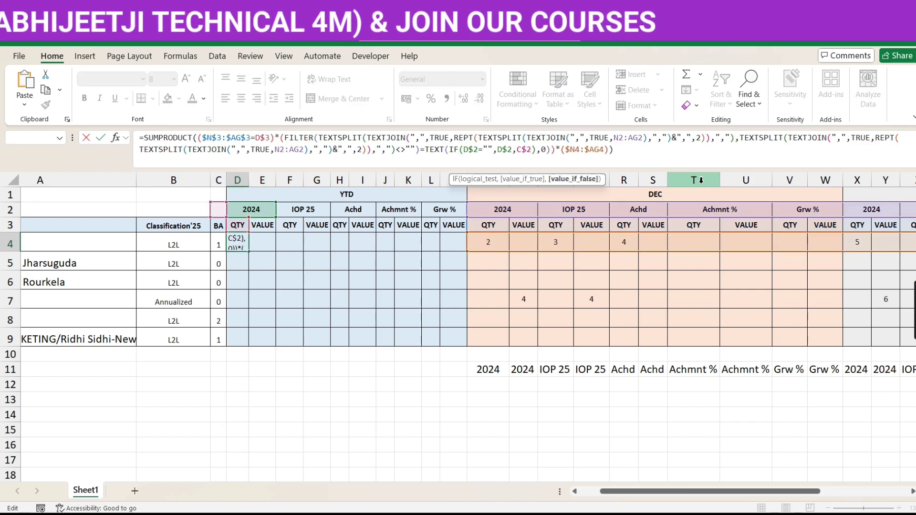
- Change the IF test to D$2<>"" and commit the formula in D4
{"action": "key", "text": "Left"}
{"action": "key", "text": "Left"}
{"action": "key", "text": "Left"}
{"action": "key", "text": "Left"}
{"action": "key", "text": "Left"}
{"action": "key", "text": "Left"}
{"action": "key", "text": "Left"}
{"action": "key", "text": "Left"}
{"action": "key", "text": "Left"}
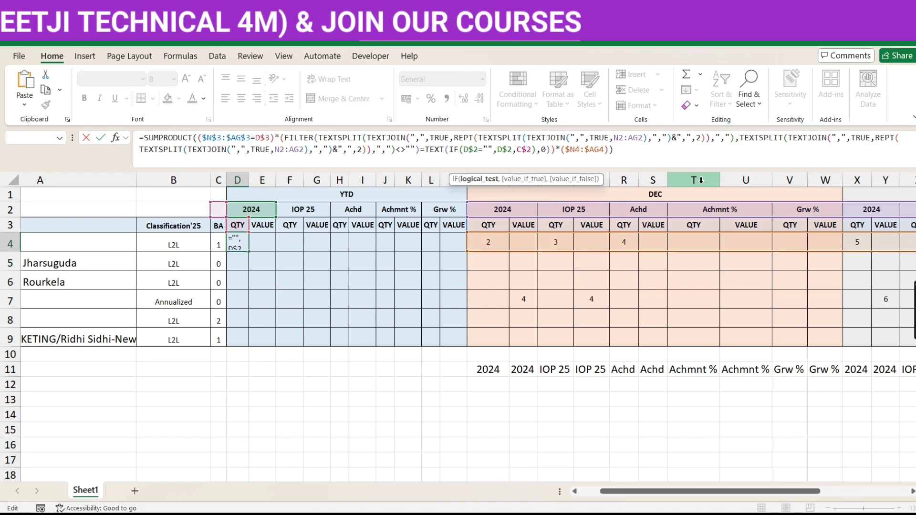
{"action": "key", "text": "BackSpace"}
{"action": "type", "text": "<>"}
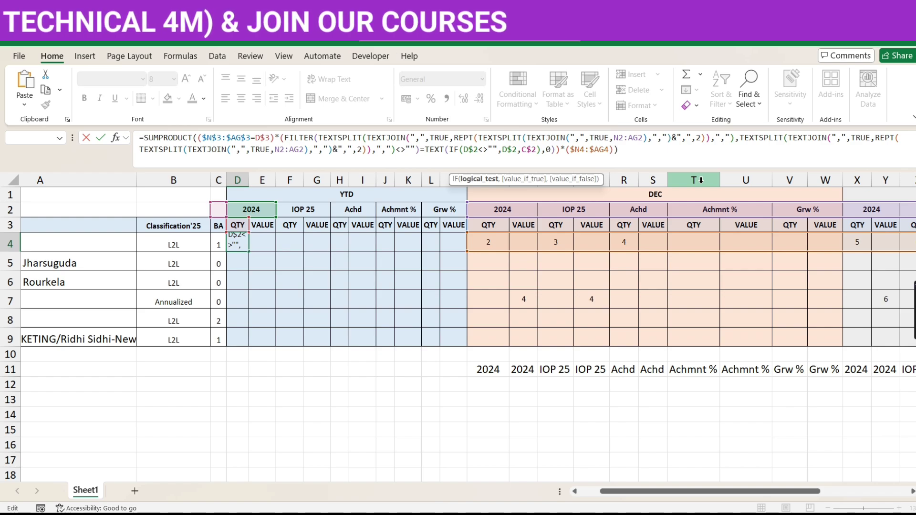
{"action": "key", "text": "Return"}
{"action": "key", "text": "Up"}
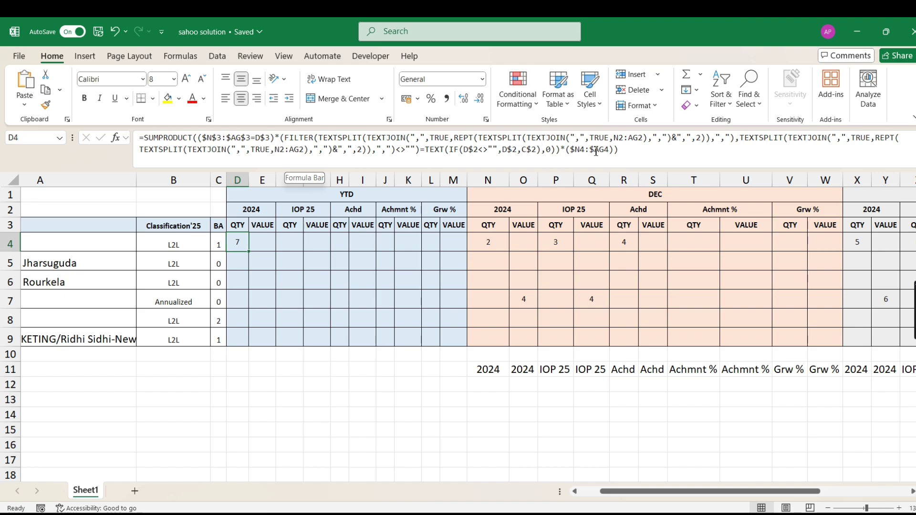
- Make both N2:AG2 references in D4's TEXTJOIN functions absolute as $N$2:$AG$2 and commit the formula
{"action": "left_click", "coordinate": [619, 139]}
{"action": "left_click_drag", "start_coordinate": [614, 139], "coordinate": [643, 137]}
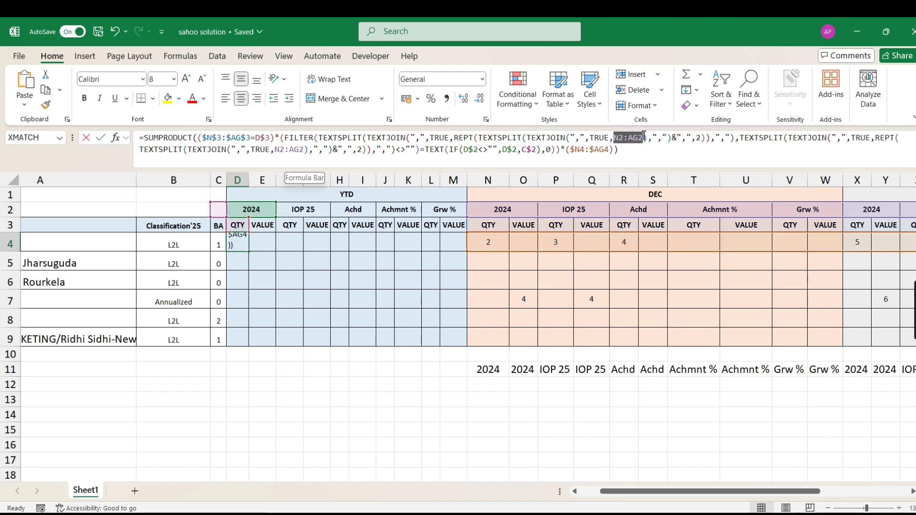
{"action": "key", "text": "F4"}
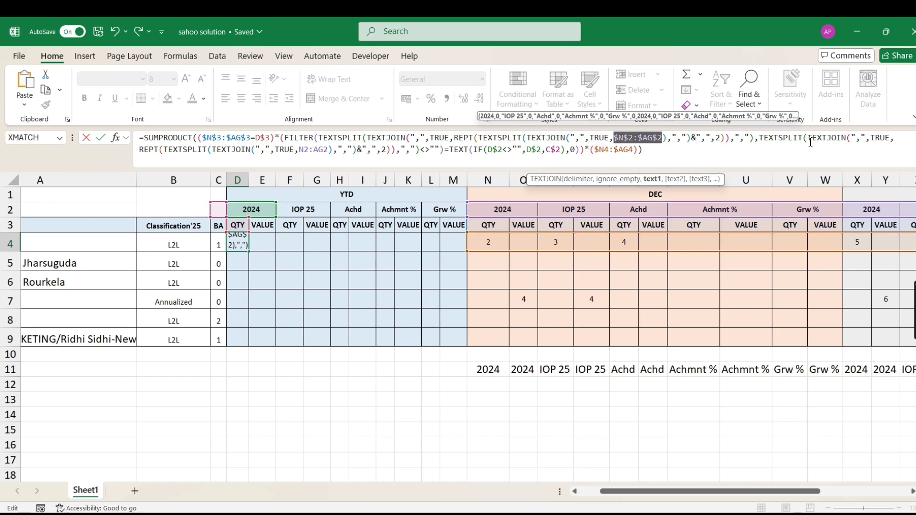
{"action": "left_click_drag", "start_coordinate": [297, 149], "coordinate": [330, 150]}
{"action": "key", "text": "F4"}
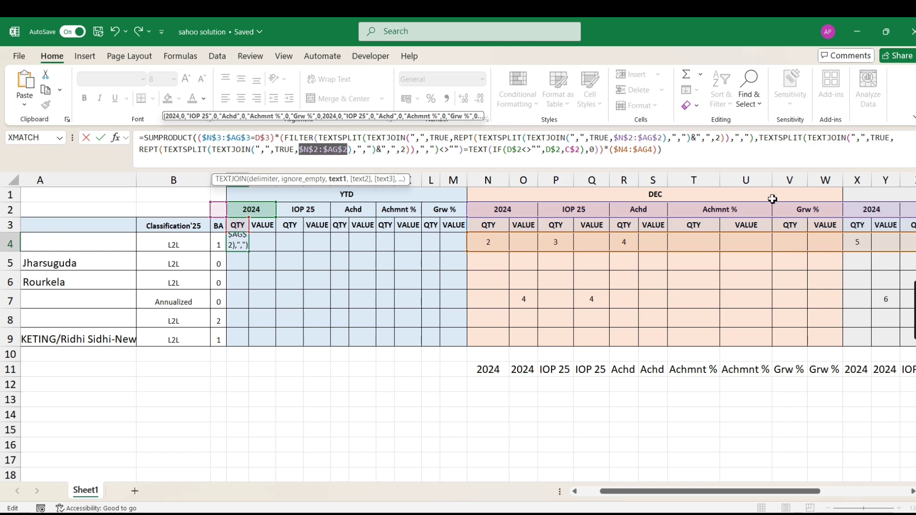
{"action": "key", "text": "Return"}
{"action": "key", "text": "Up"}
- Copy the D4 formula across the rest of the YTD block, into E4:M4
{"action": "key", "text": "ctrl+c"}
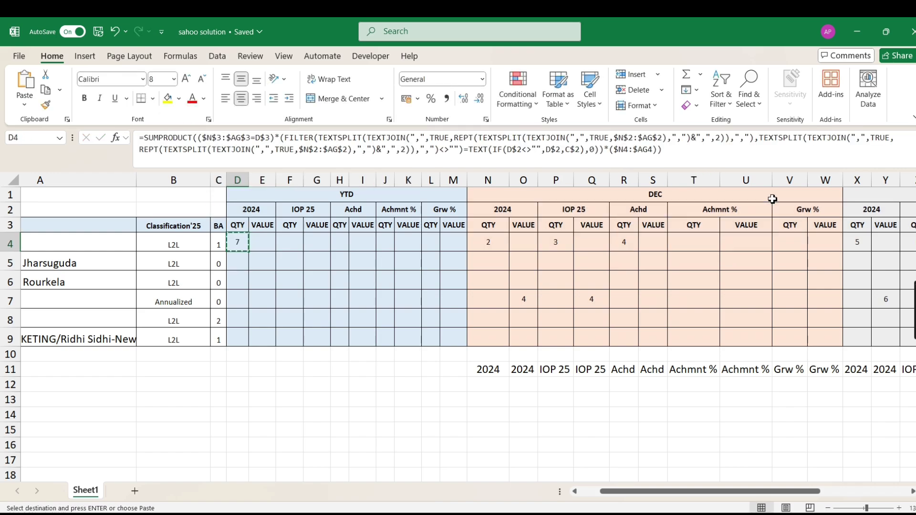
{"action": "key", "text": "Right"}
{"action": "key", "text": "shift+Right"}
{"action": "key", "text": "shift+Right"}
{"action": "key", "text": "shift+Right"}
{"action": "key", "text": "shift+Right"}
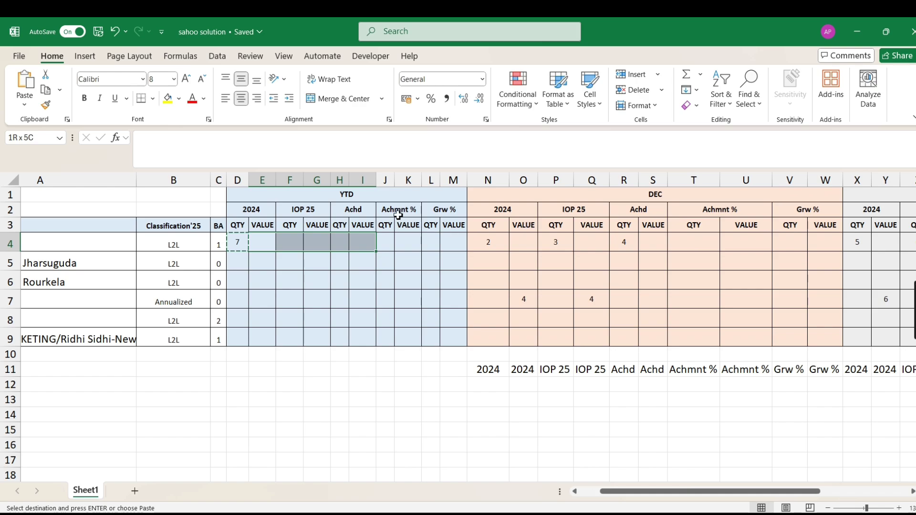
{"action": "key", "text": "shift+Right"}
{"action": "key", "text": "shift+Right"}
{"action": "key", "text": "shift+Right"}
{"action": "key", "text": "shift+Right"}
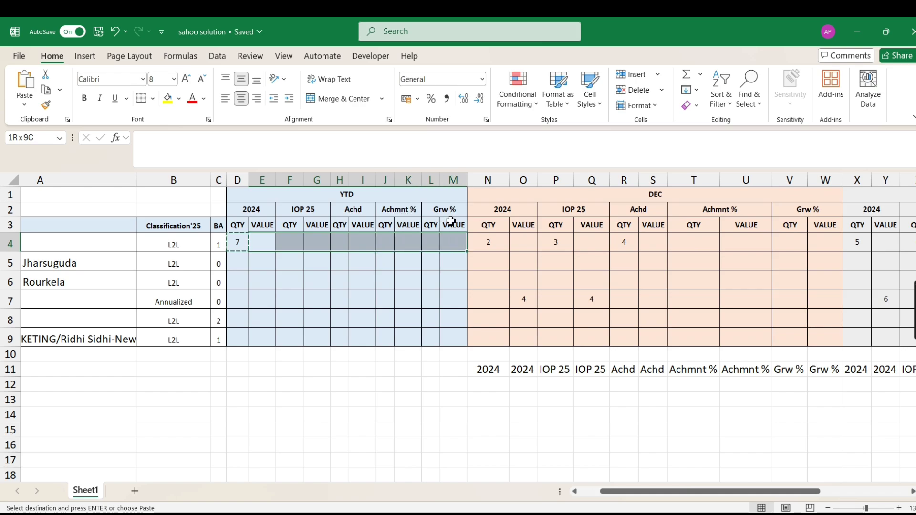
{"action": "key", "text": "ctrl+v"}
- Copy the row 4 formulas in D4:M4 down through the remaining rows of the YTD block, D5:M9
{"action": "key", "text": "Left"}
{"action": "key", "text": "shift+Right"}
{"action": "key", "text": "shift+Right"}
{"action": "key", "text": "shift+Right"}
{"action": "key", "text": "shift+Right"}
{"action": "key", "text": "shift+Right"}
{"action": "key", "text": "shift+Right"}
{"action": "key", "text": "shift+Right"}
{"action": "key", "text": "shift+Right"}
{"action": "key", "text": "shift+Right"}
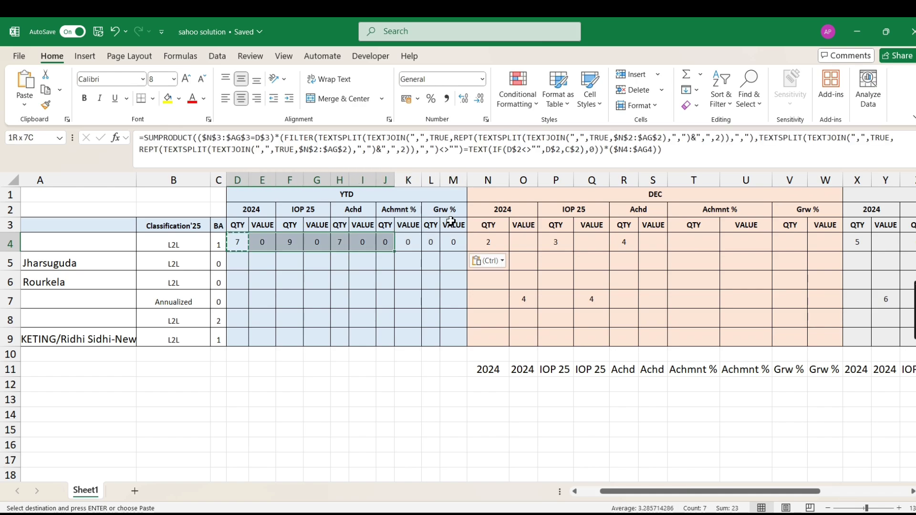
{"action": "key", "text": "ctrl+c"}
{"action": "key", "text": "Down"}
{"action": "key", "text": "shift+Down"}
{"action": "key", "text": "shift+Down"}
{"action": "key", "text": "shift+Down"}
{"action": "key", "text": "shift+Down"}
{"action": "key", "text": "shift+Down"}
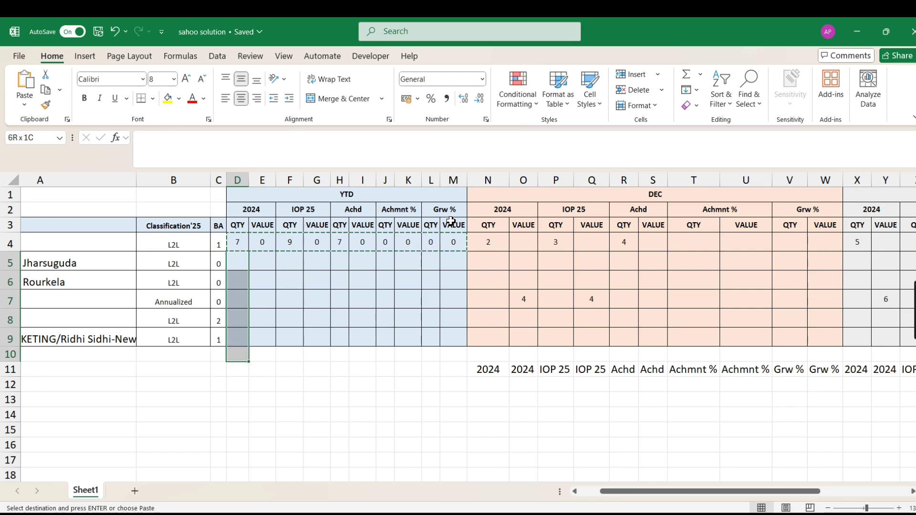
{"action": "key", "text": "shift+Up"}
{"action": "key", "text": "ctrl+v"}
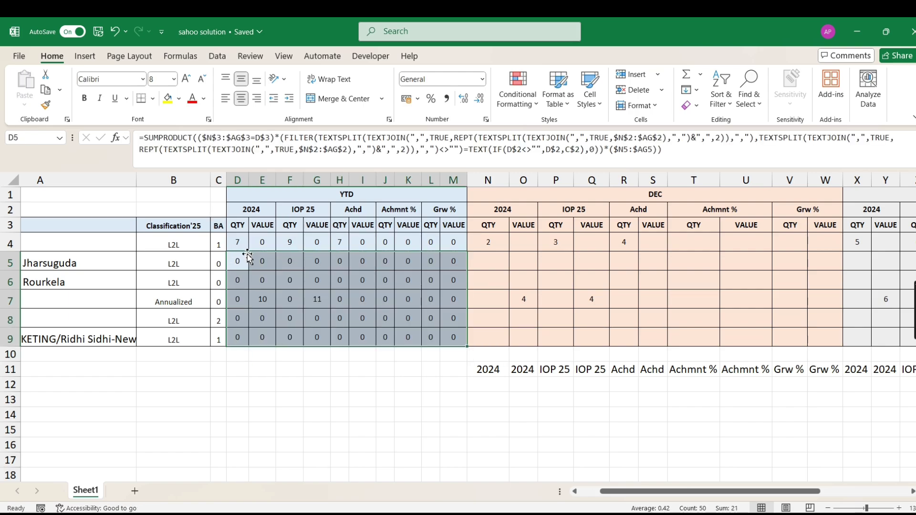
- Check the YTD quantities in row 4 and values in row 7 against the DEC and JAN entries, ending on D4
{"action": "left_click", "coordinate": [241, 241]}
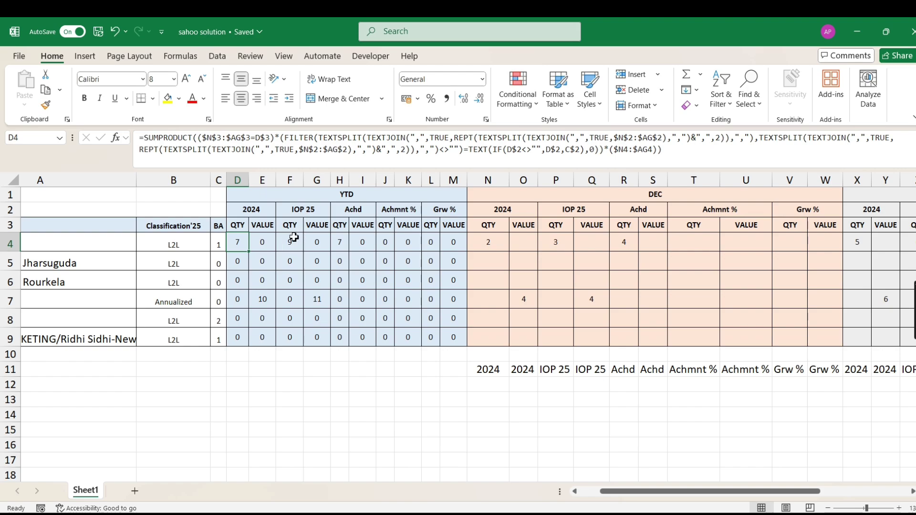
{"action": "left_click", "coordinate": [557, 244]}
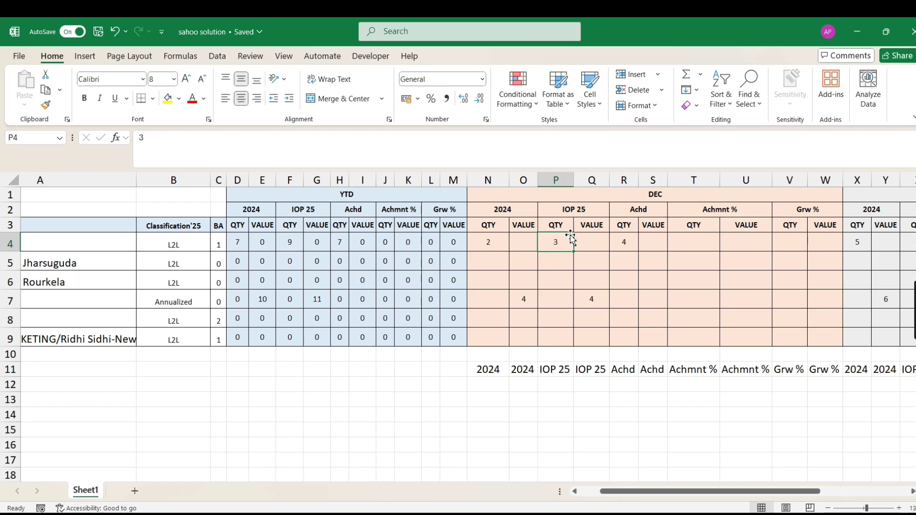
{"action": "left_click_drag", "start_coordinate": [787, 491], "coordinate": [818, 492]}
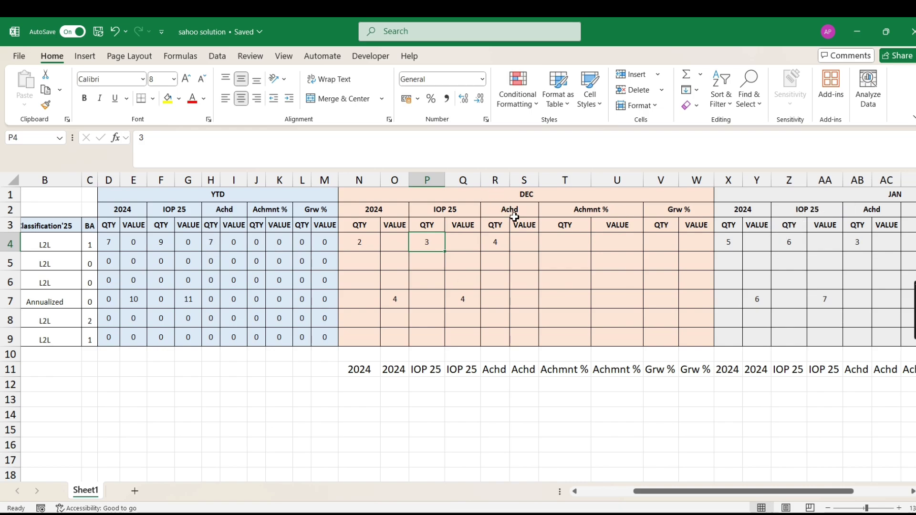
{"action": "left_click", "coordinate": [497, 242]}
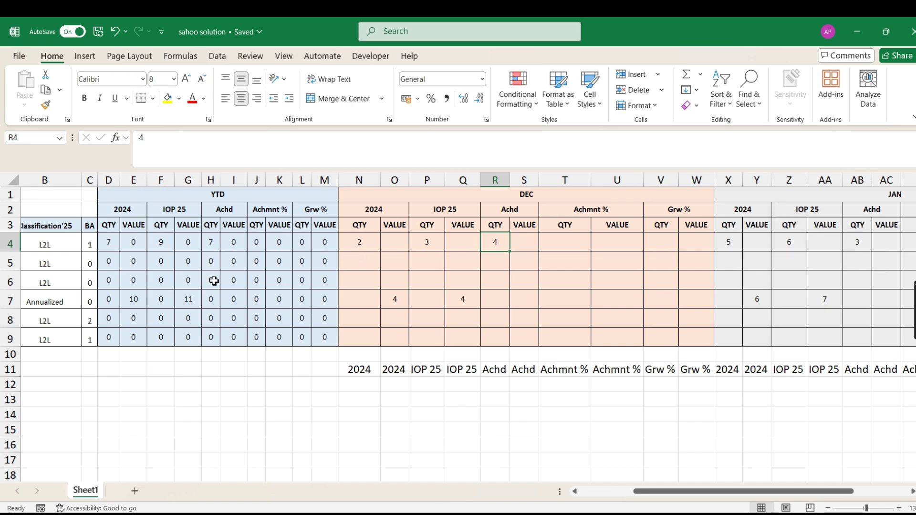
{"action": "left_click", "coordinate": [133, 299]}
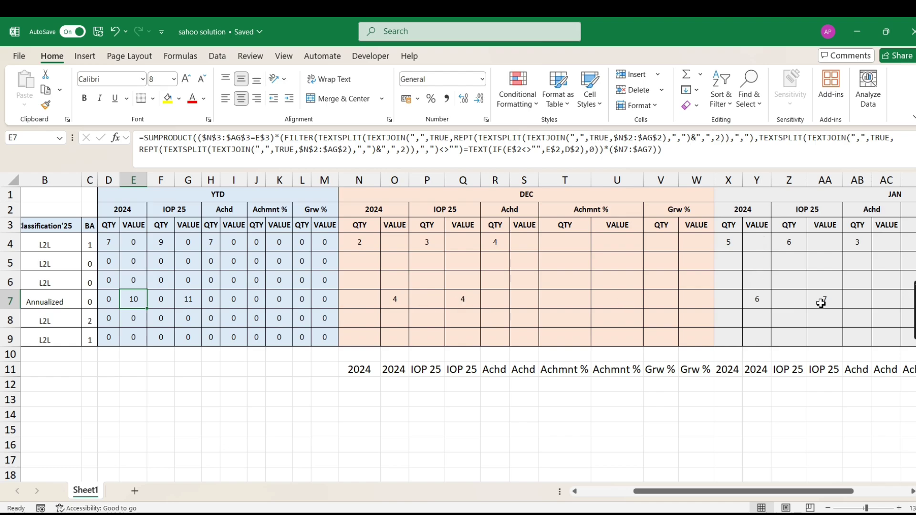
{"action": "left_click", "coordinate": [225, 286]}
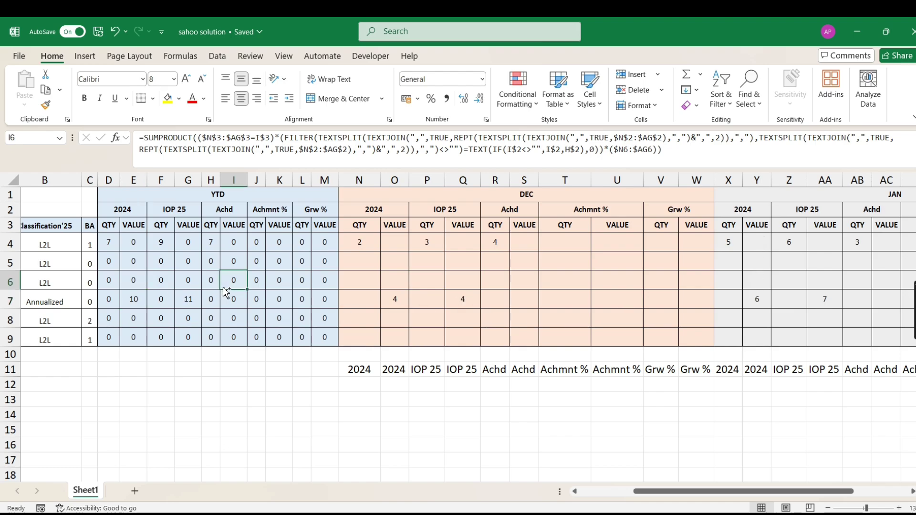
{"action": "key", "text": "ctrl+Home"}
{"action": "key", "text": "Right"}
{"action": "key", "text": "Down"}
{"action": "key", "text": "Down"}
{"action": "key", "text": "Down"}
{"action": "key", "text": "Right"}
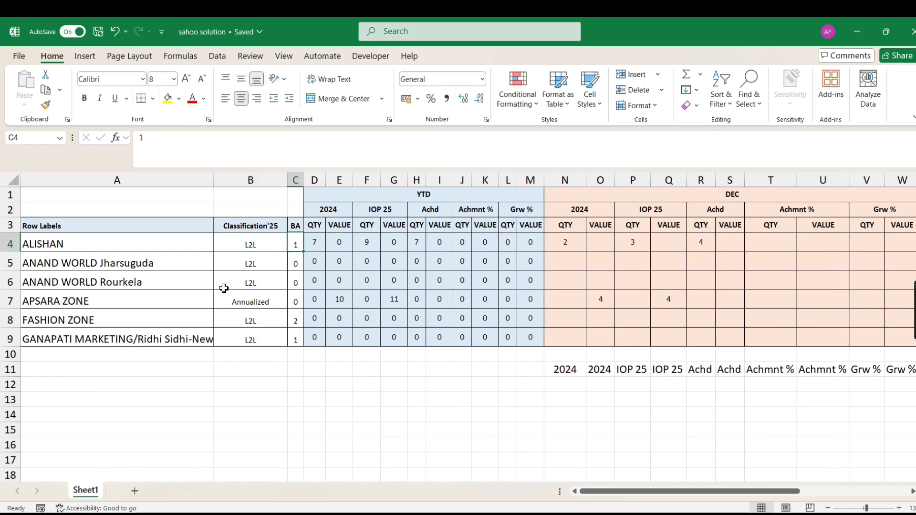
{"action": "key", "text": "Right"}
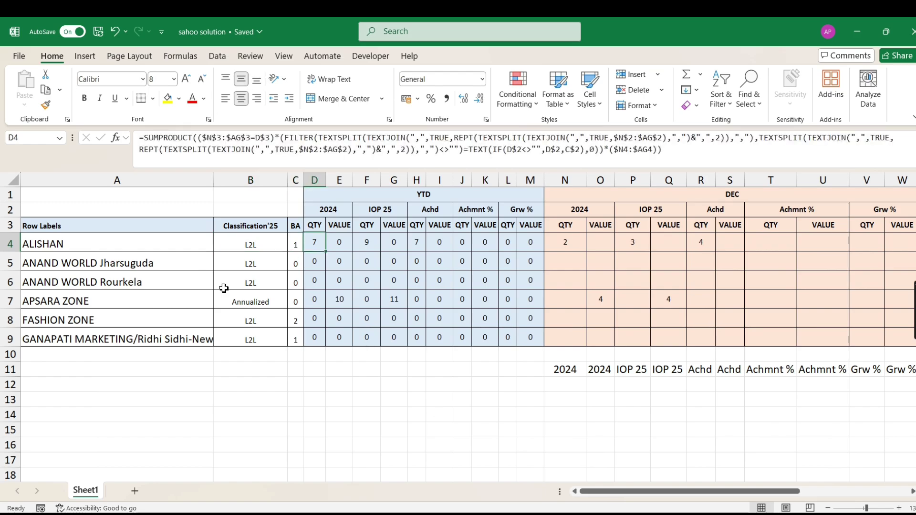